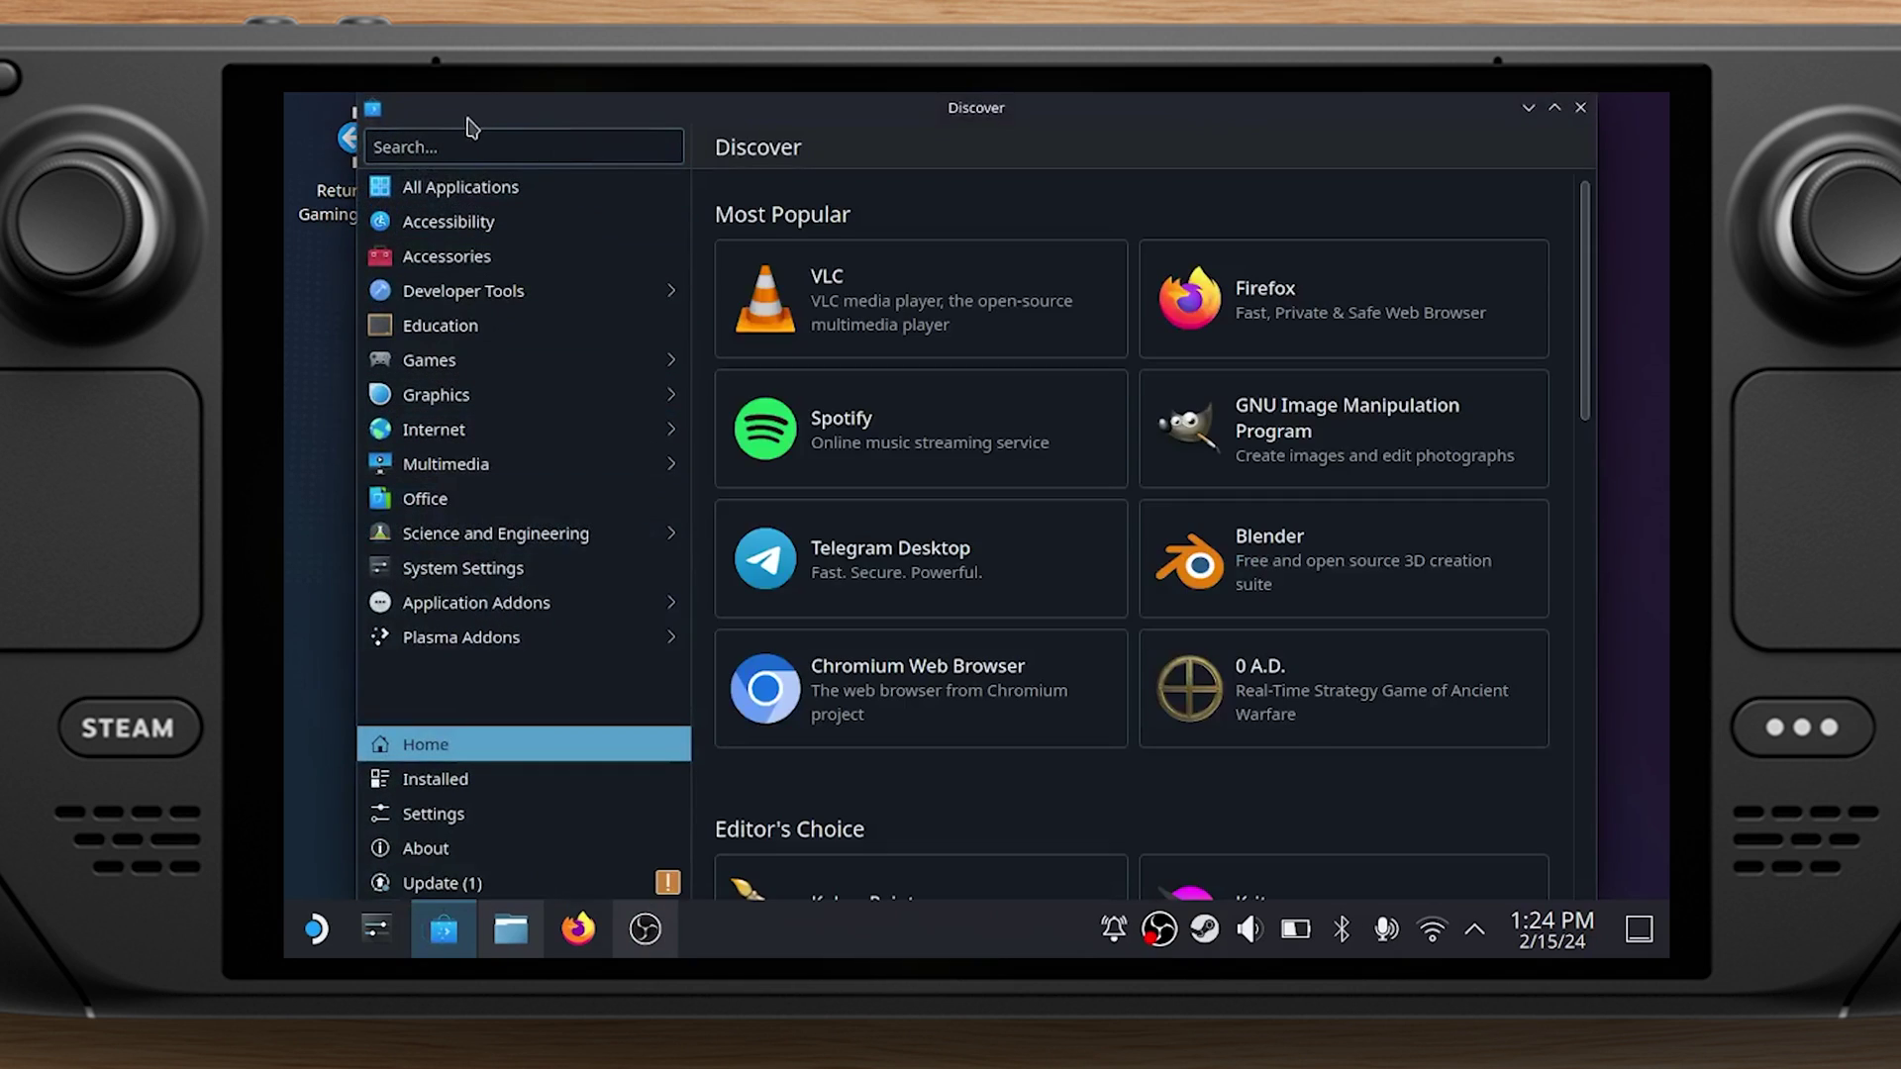
Find ProtonUp-Qt by searching for "protonup", install it, and launch it
left_click(439, 147)
type("protio")
key("BackSpace")
type("nup")
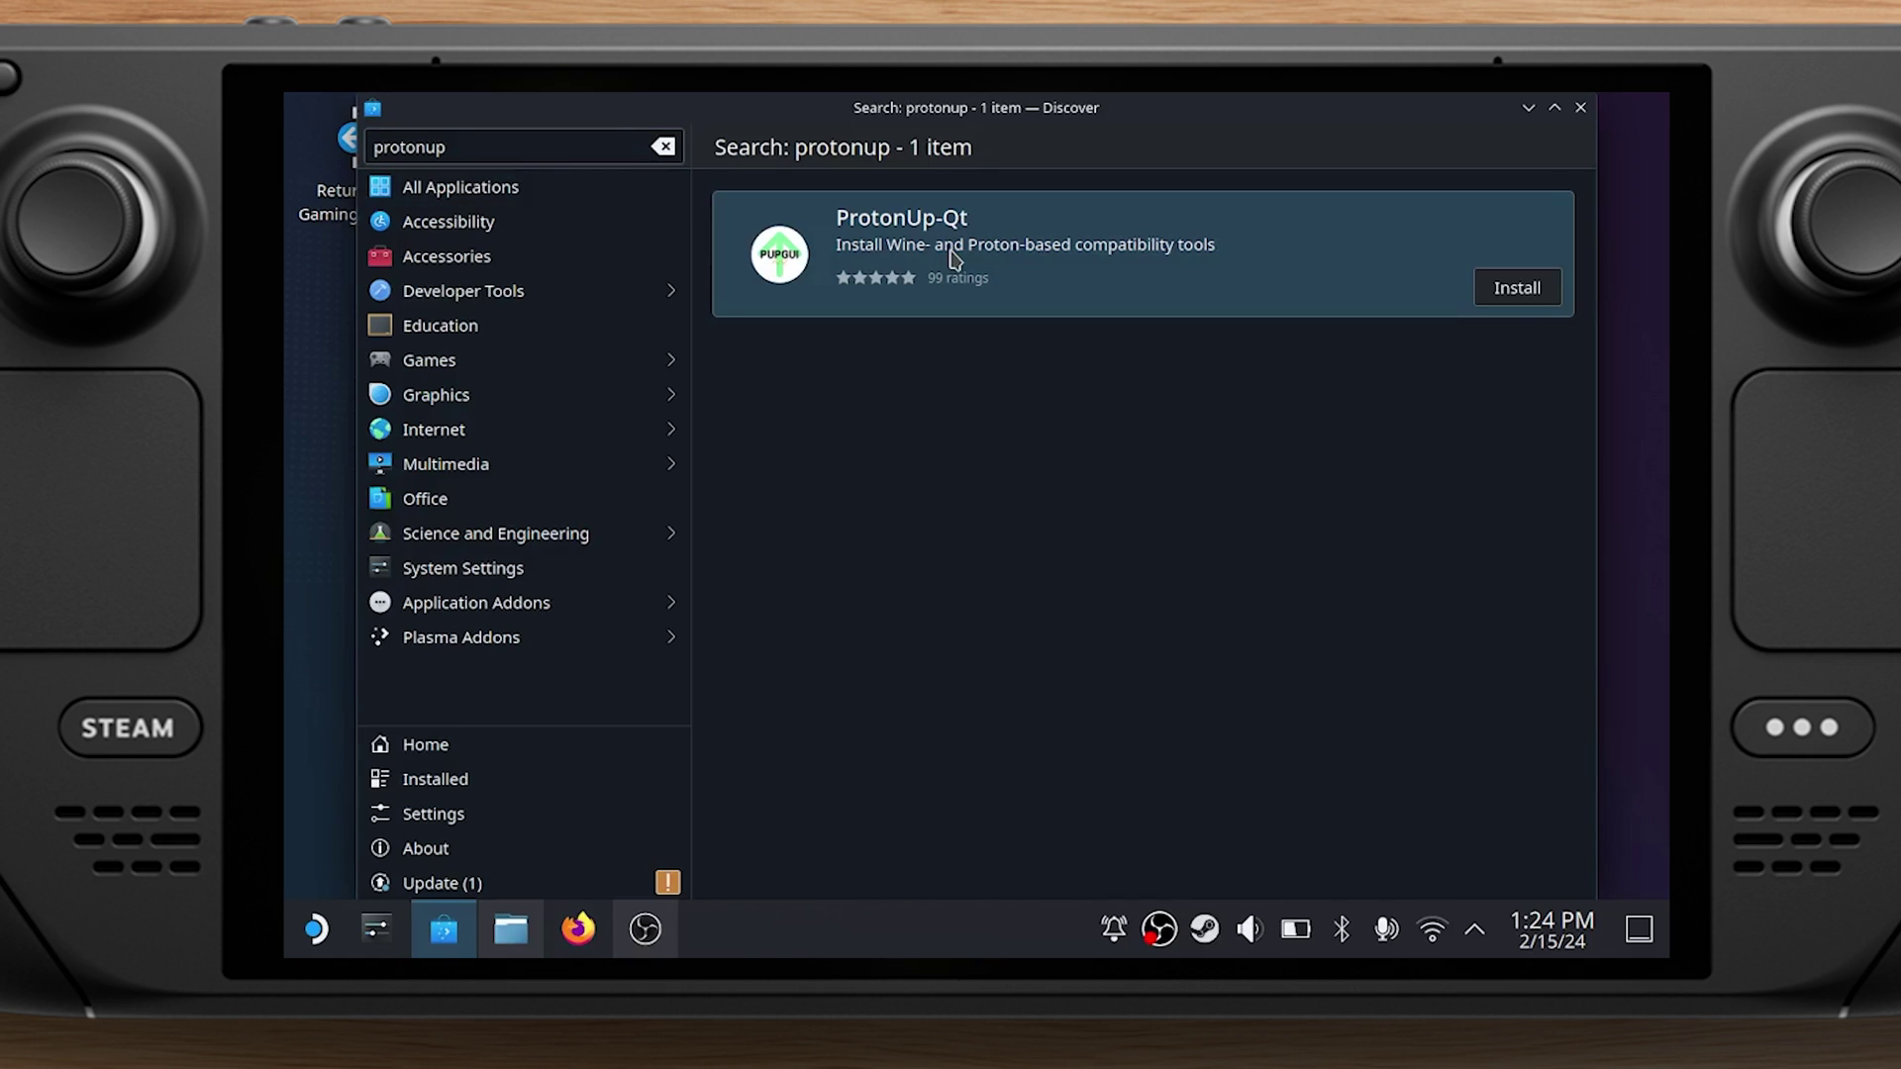
left_click(1535, 288)
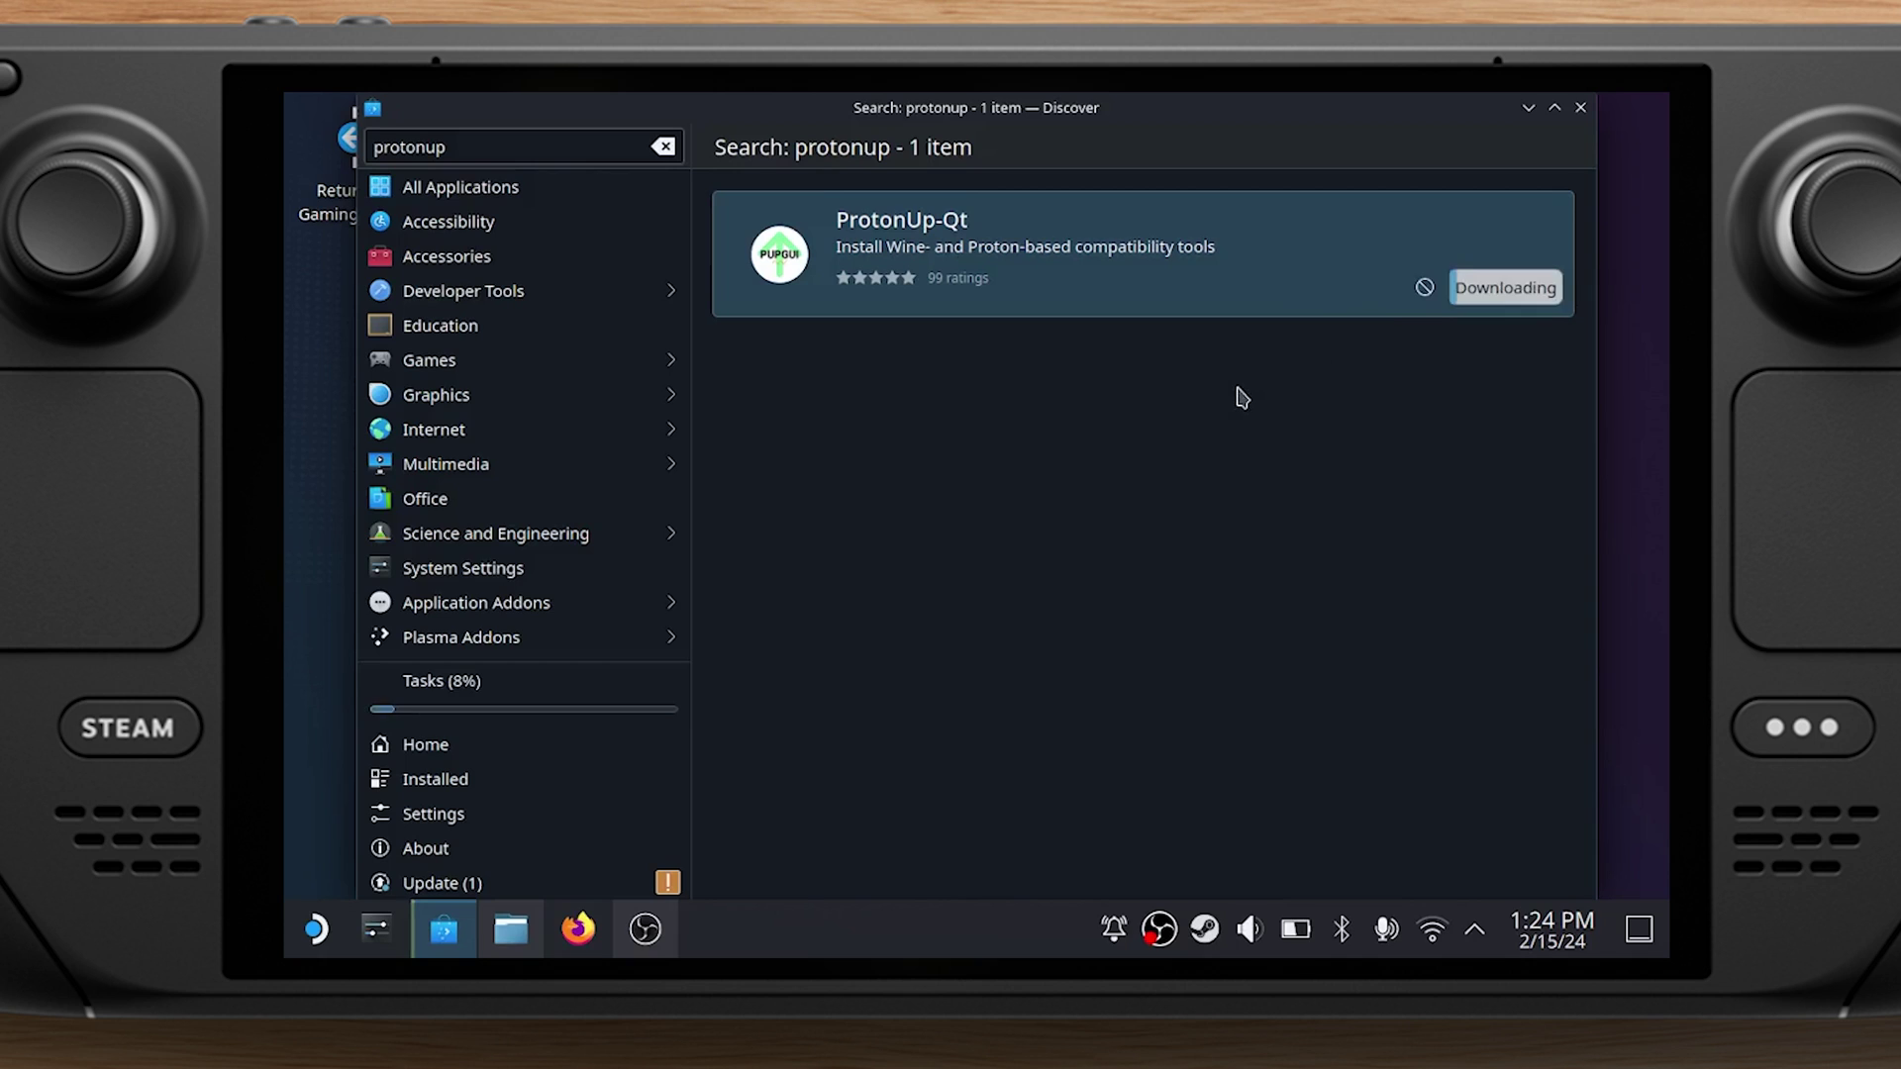
left_click(972, 264)
left_click(1538, 147)
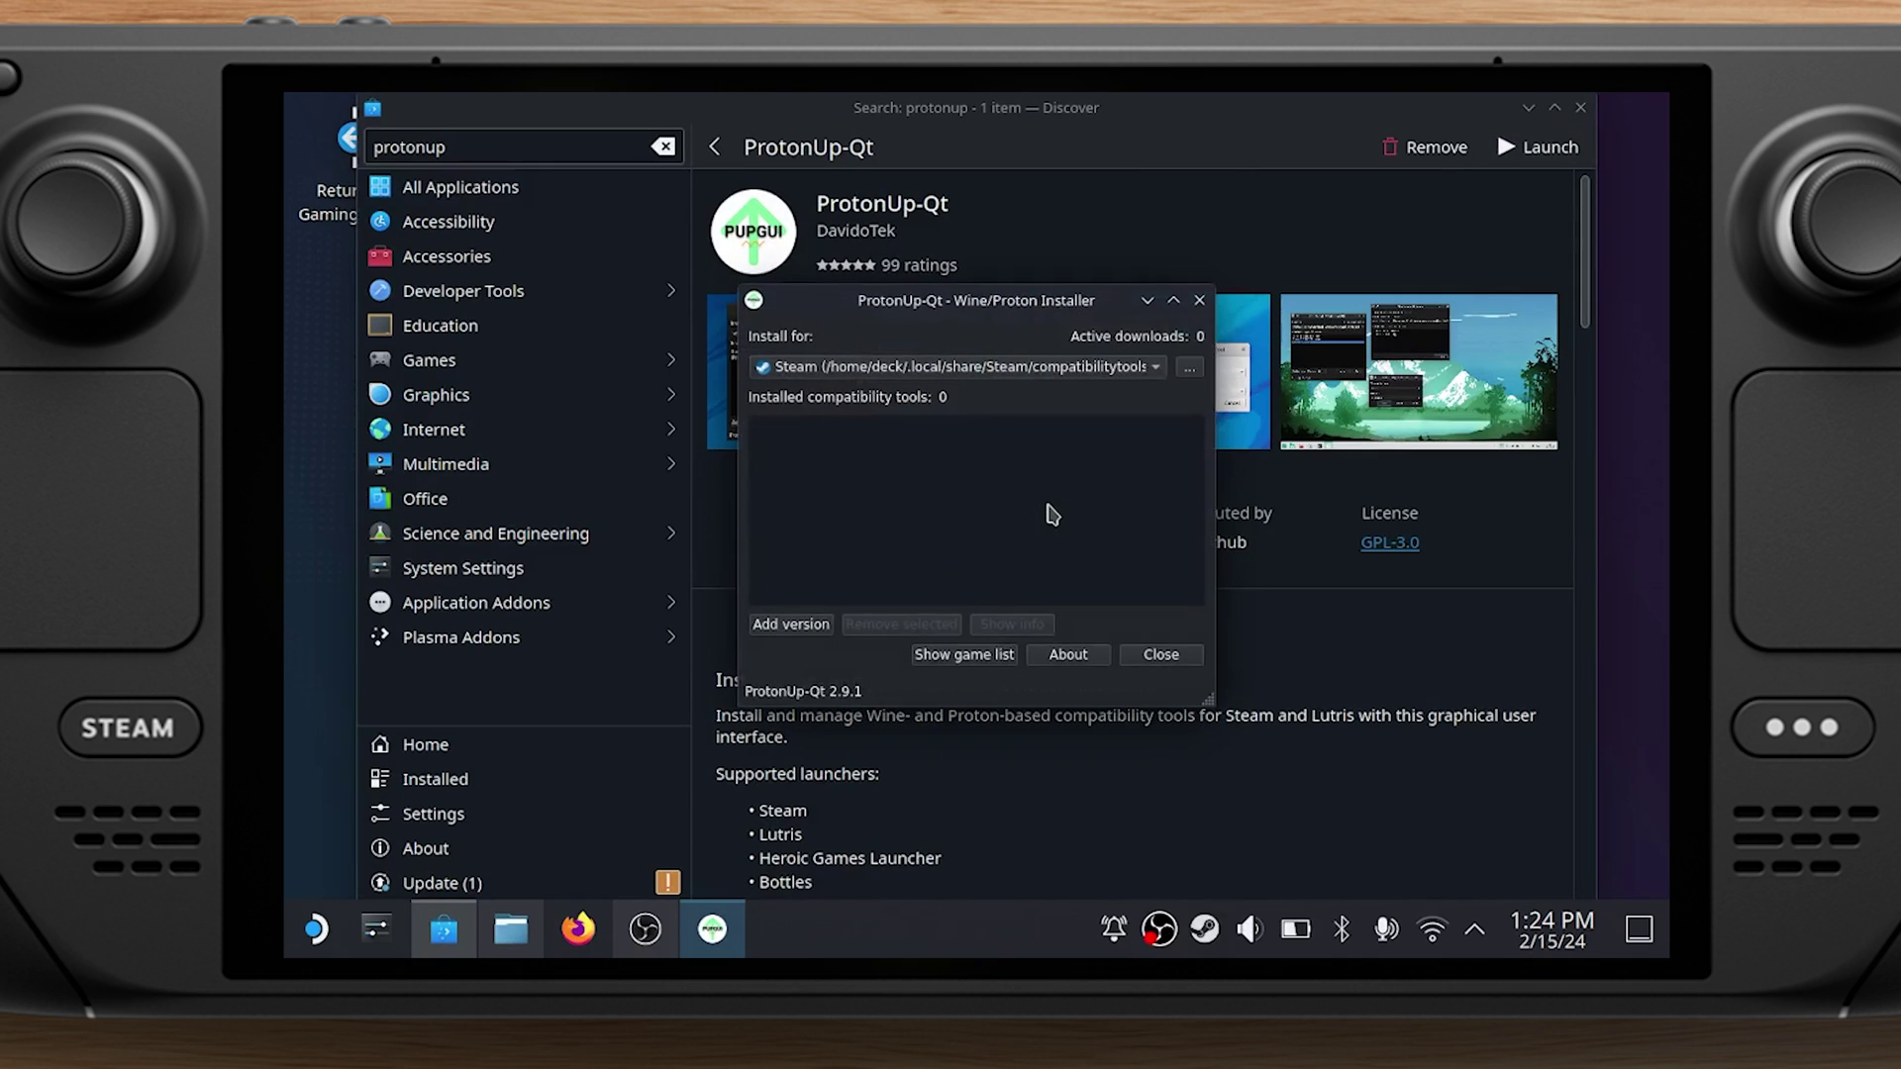
Add the GE-Proton compatibility tool for Steam, choosing version GE-Proton8-32, and install it
left_click(800, 624)
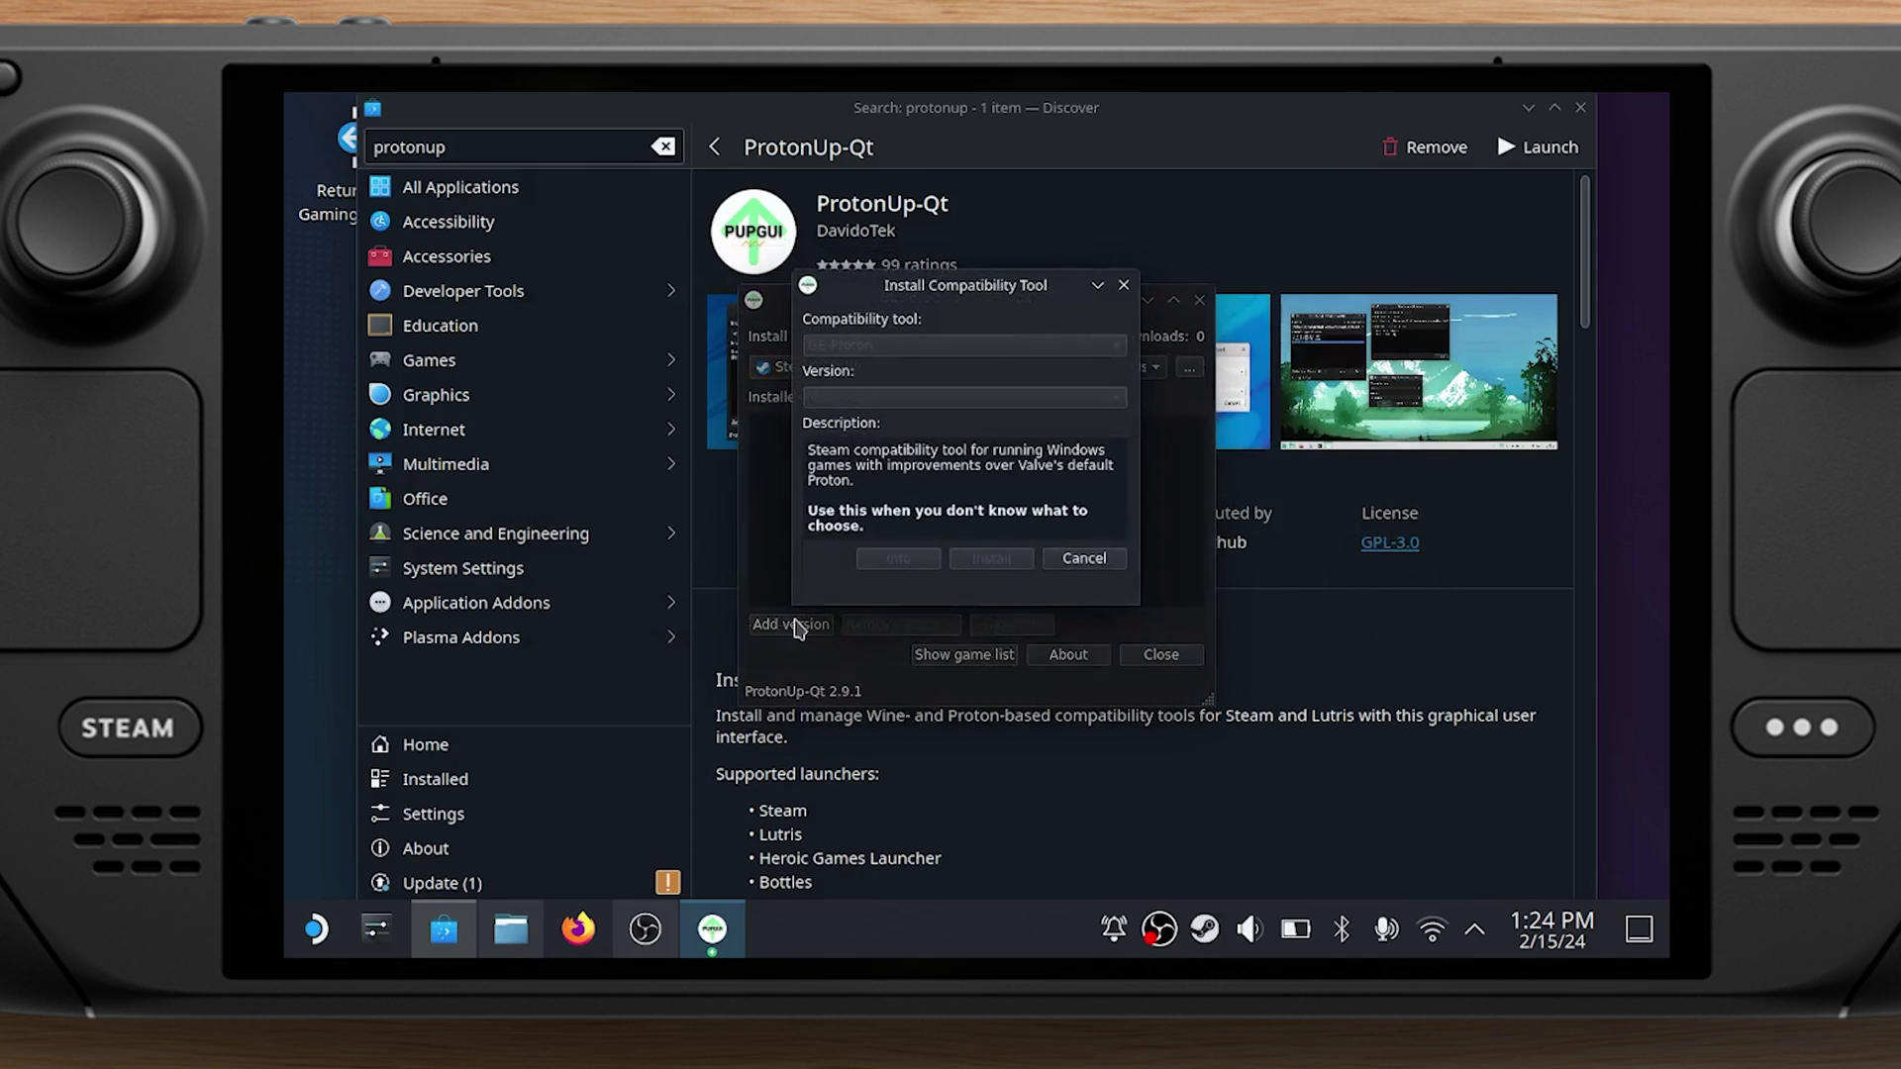
left_click(905, 345)
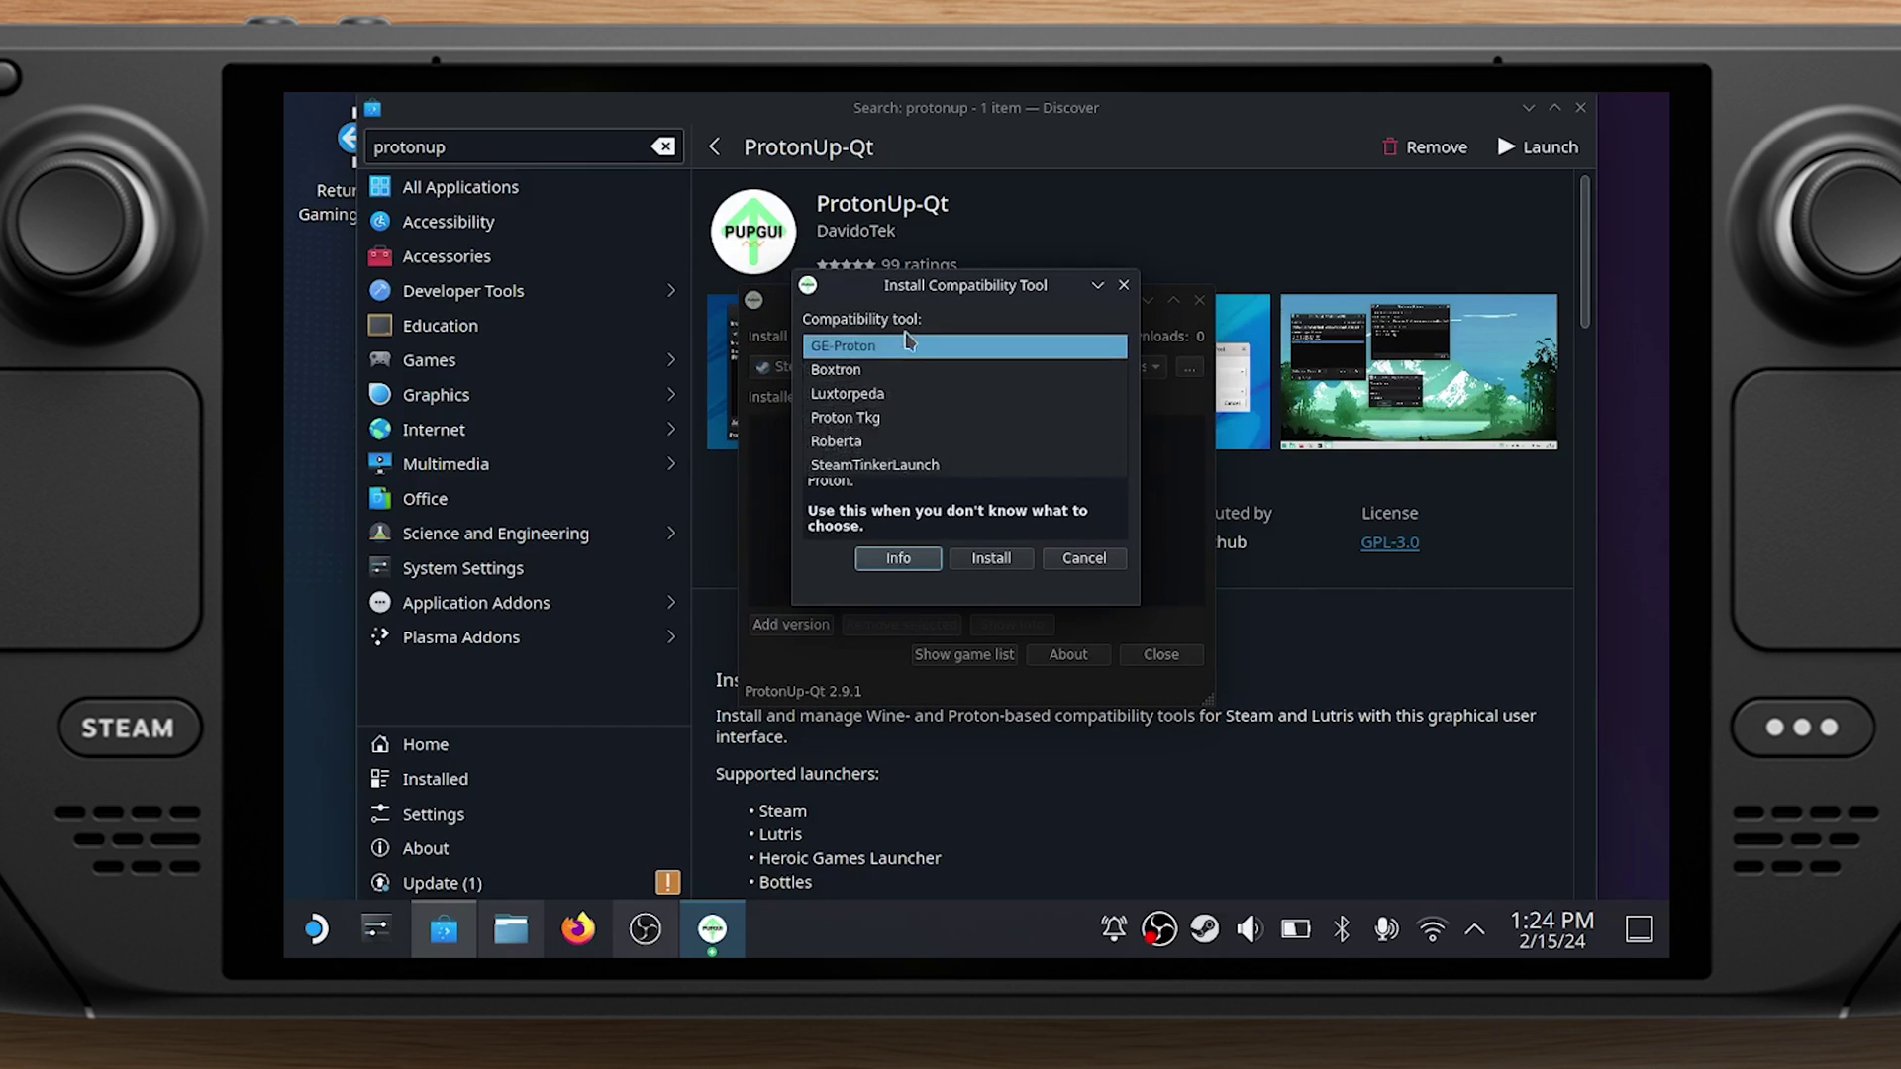
left_click(908, 345)
left_click(922, 398)
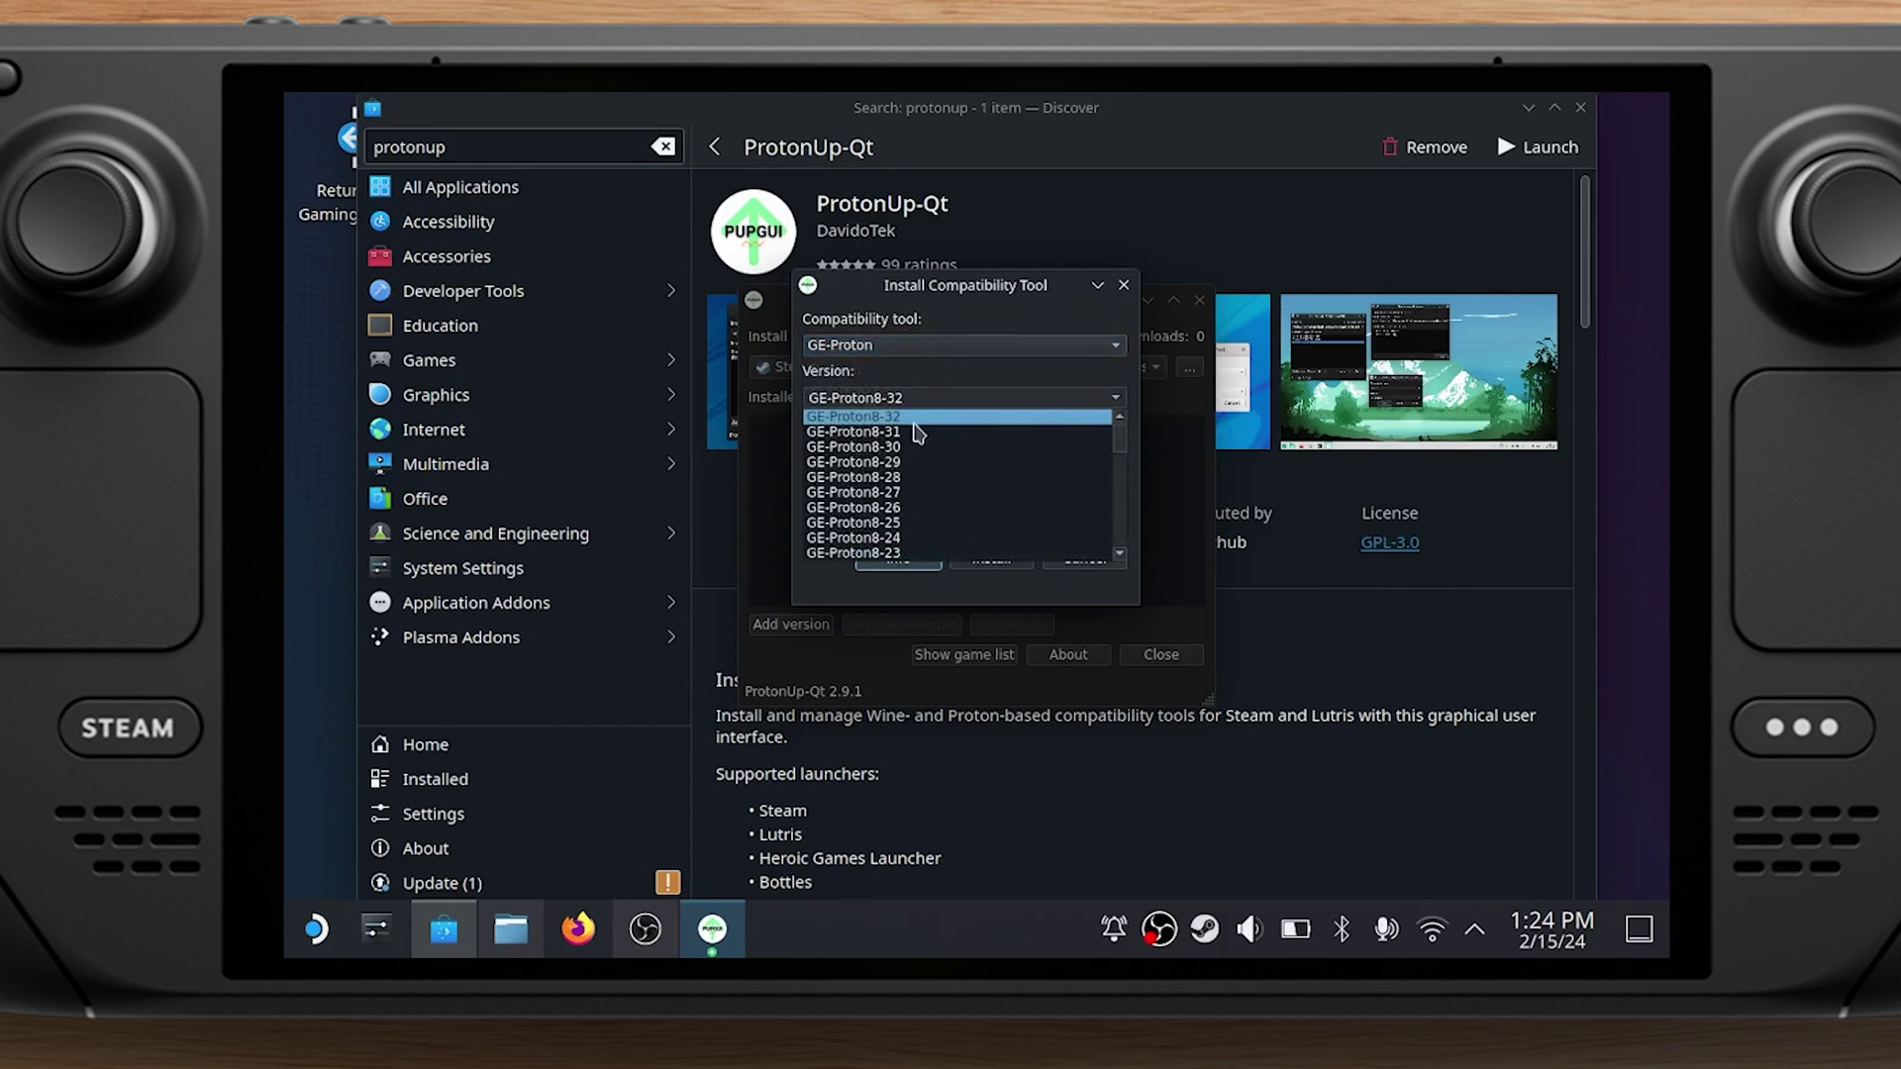
left_click(914, 425)
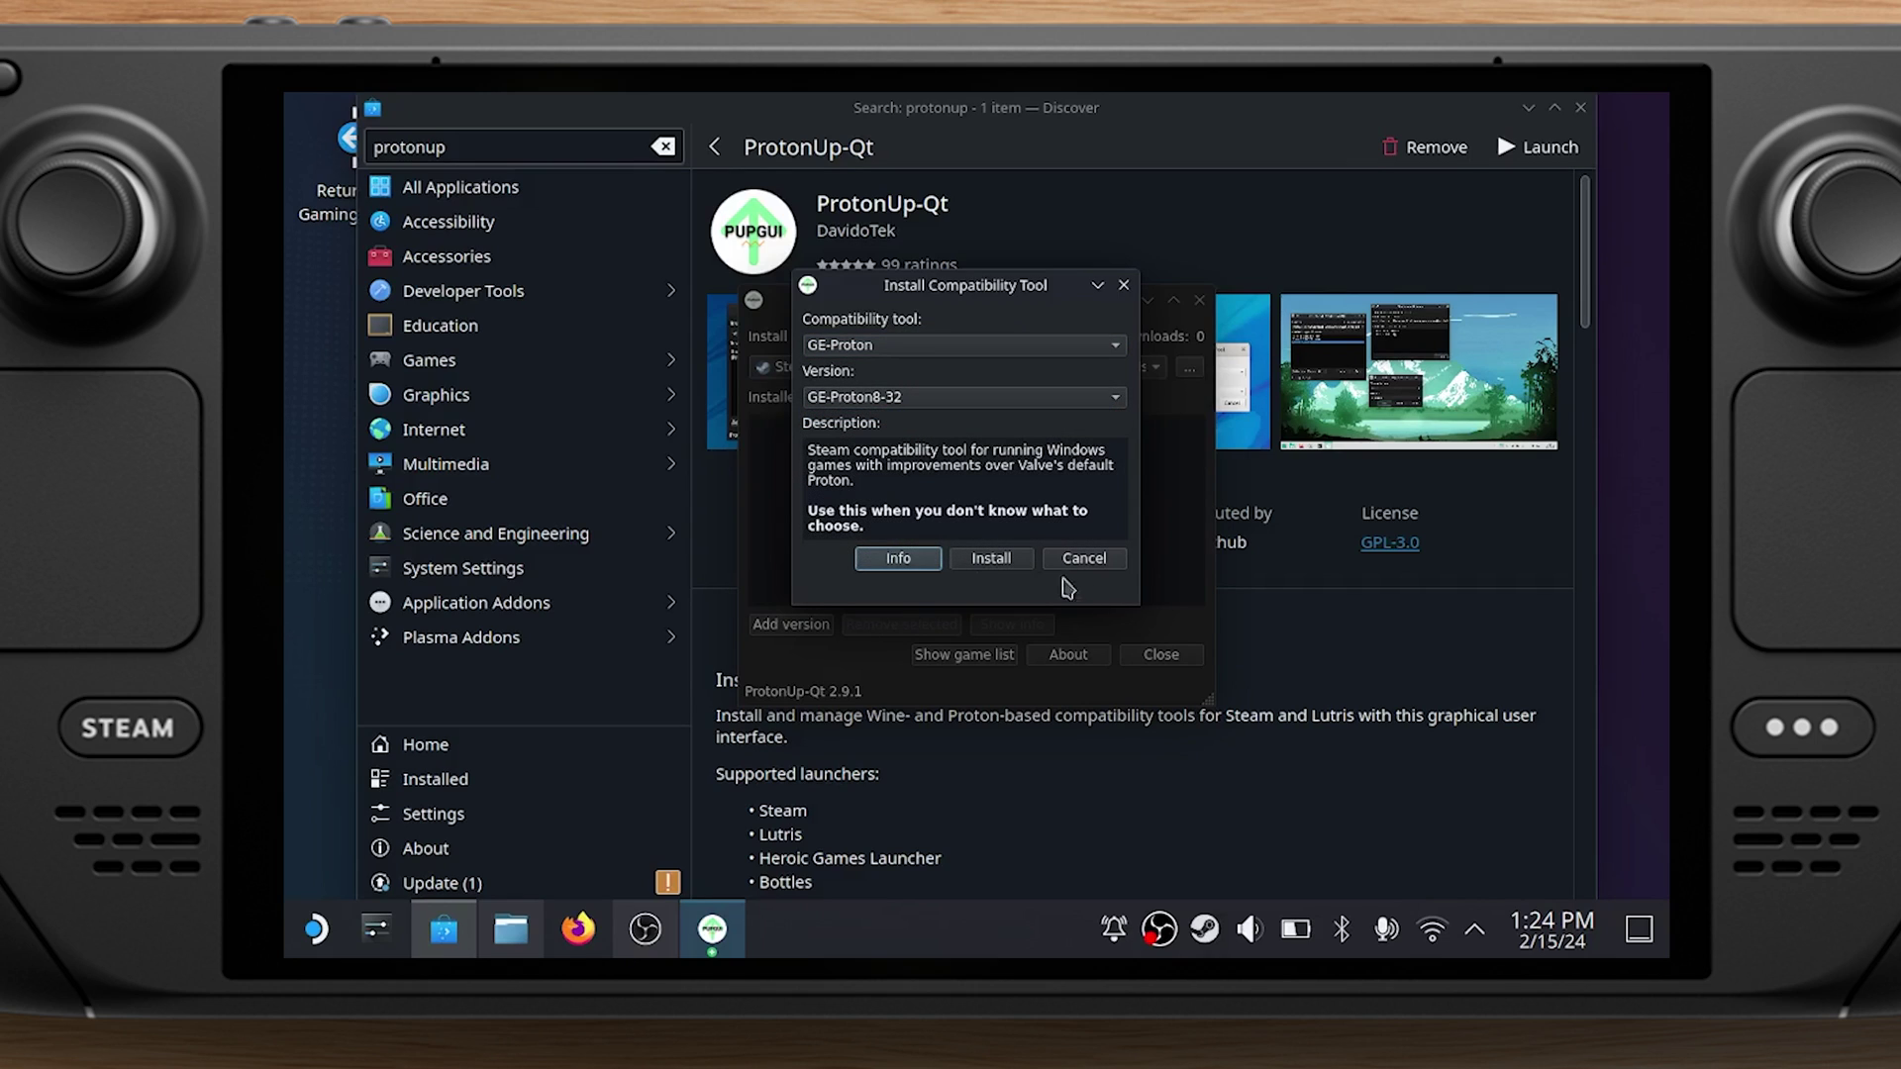
left_click(983, 561)
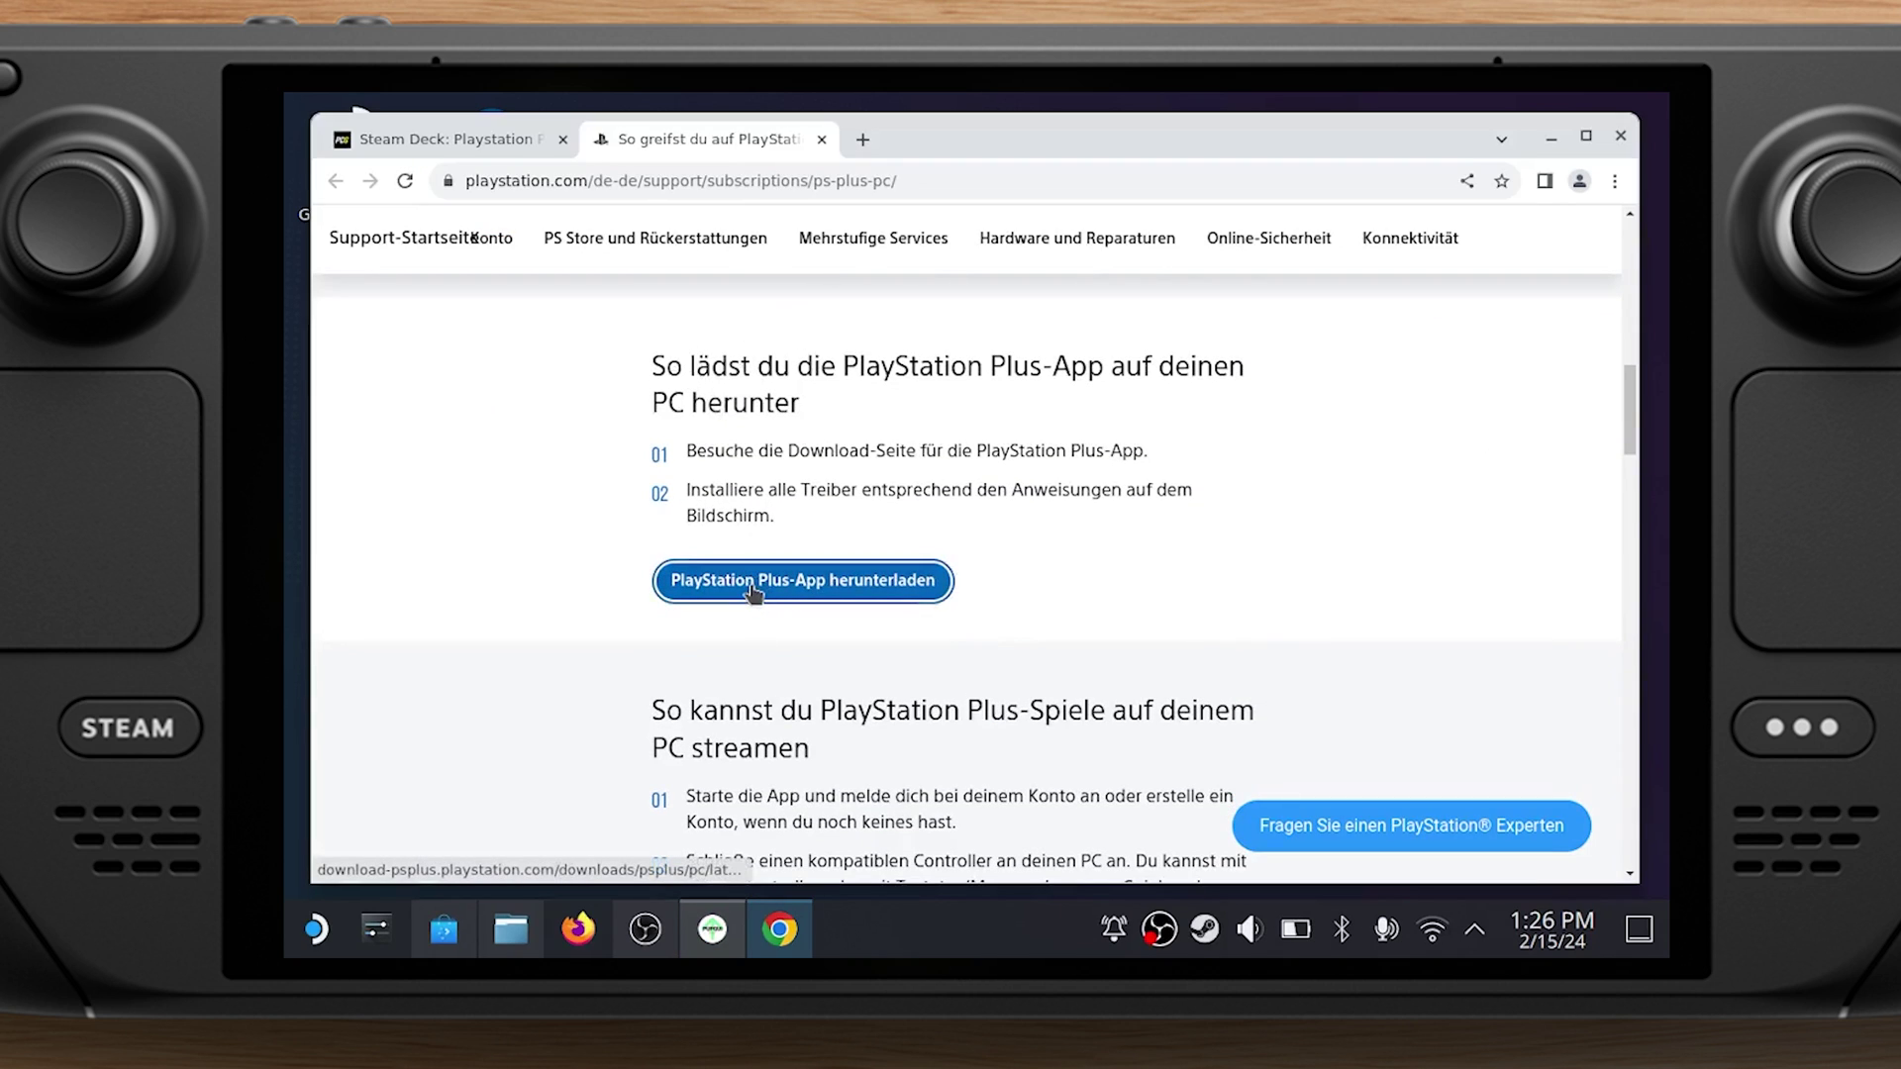
Download the PlayStation Plus PC app from the PlayStation support page
scroll(753, 591, "down", 4)
scroll(753, 590, "up", 4)
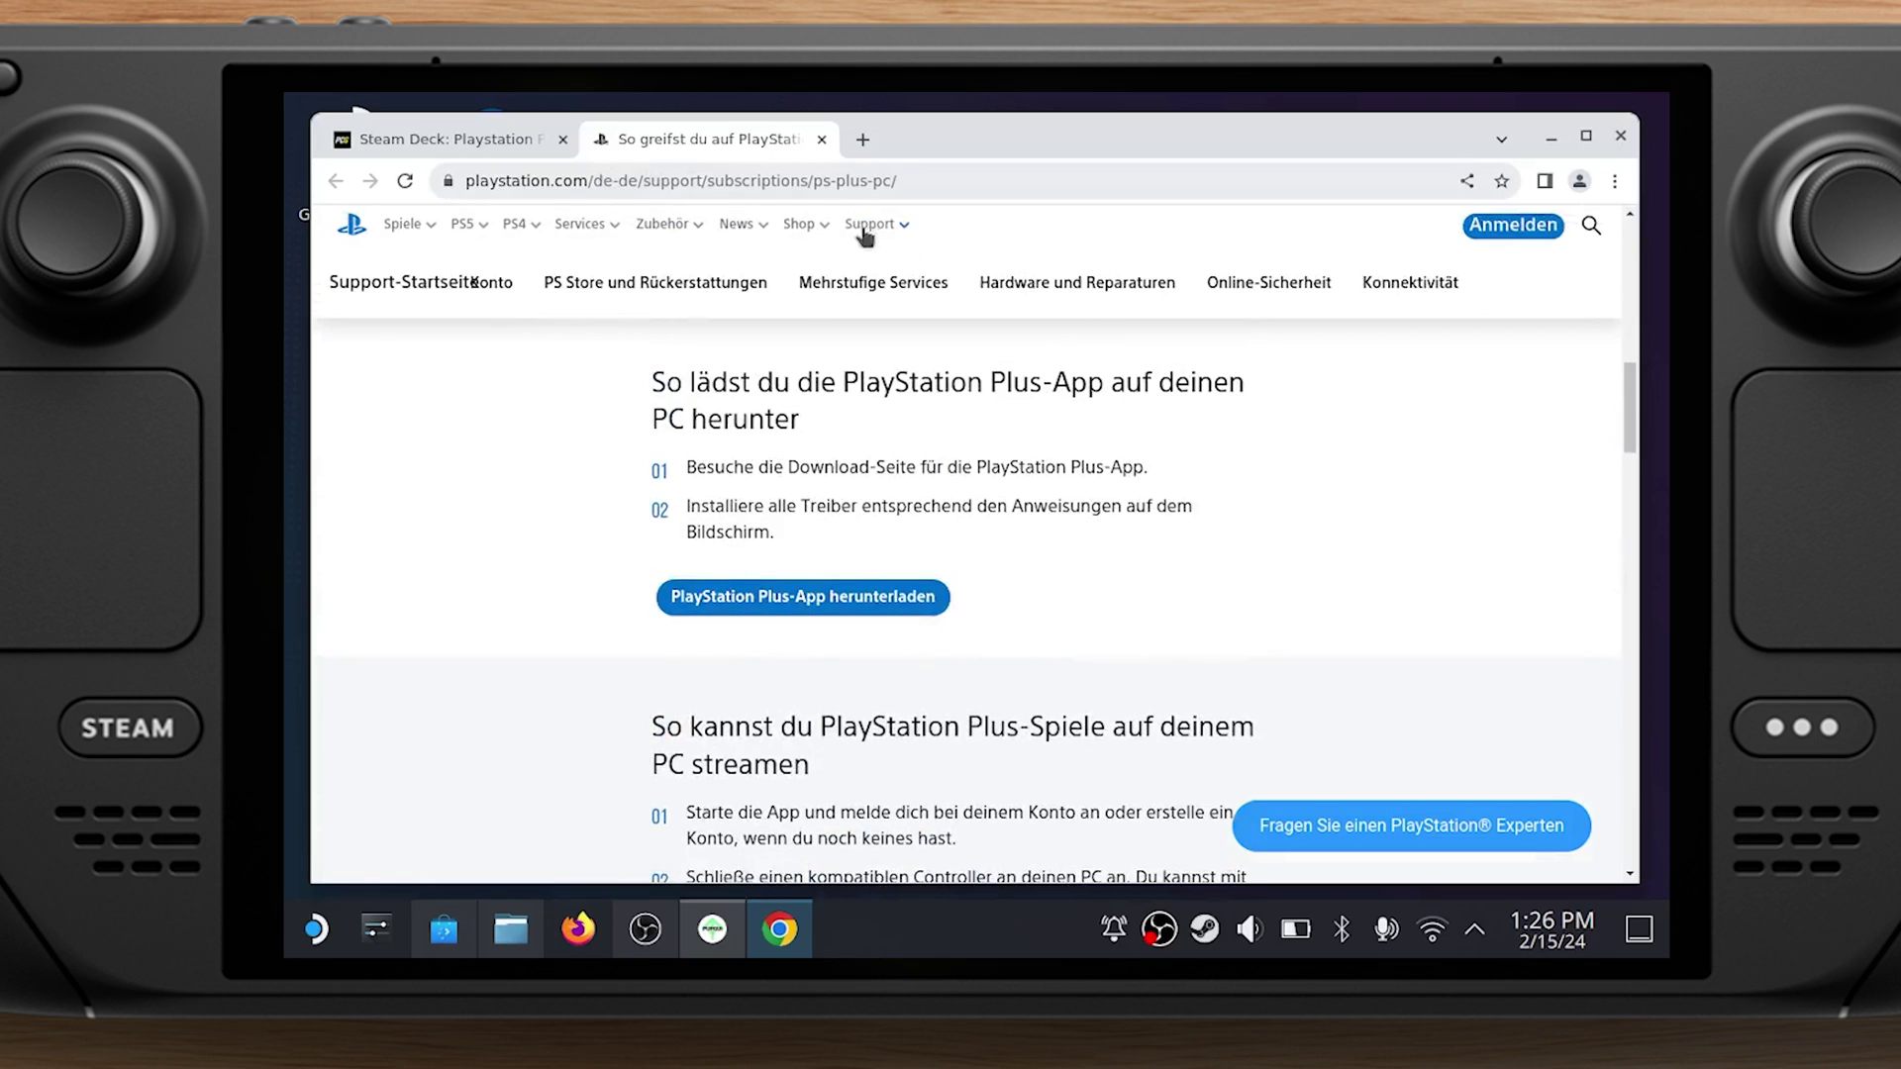
left_click(791, 606)
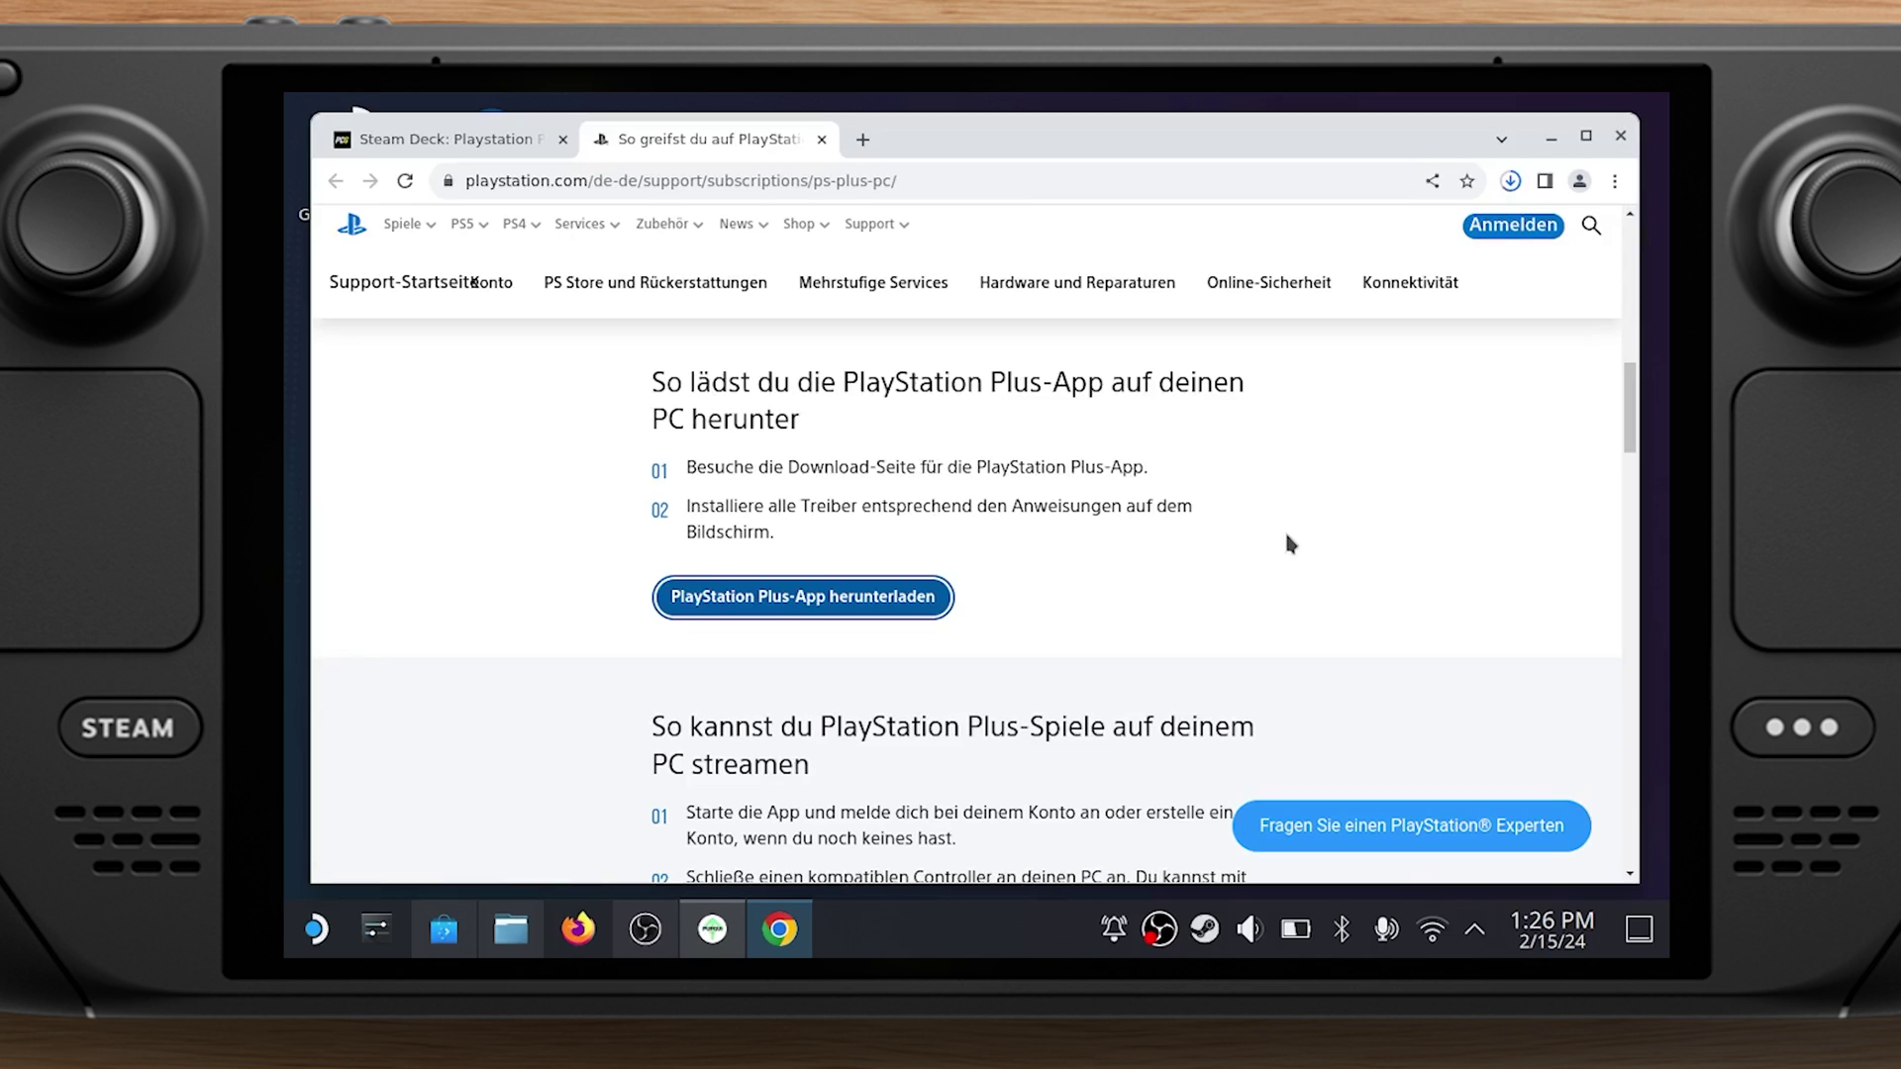
scroll(1277, 566, "up", 1)
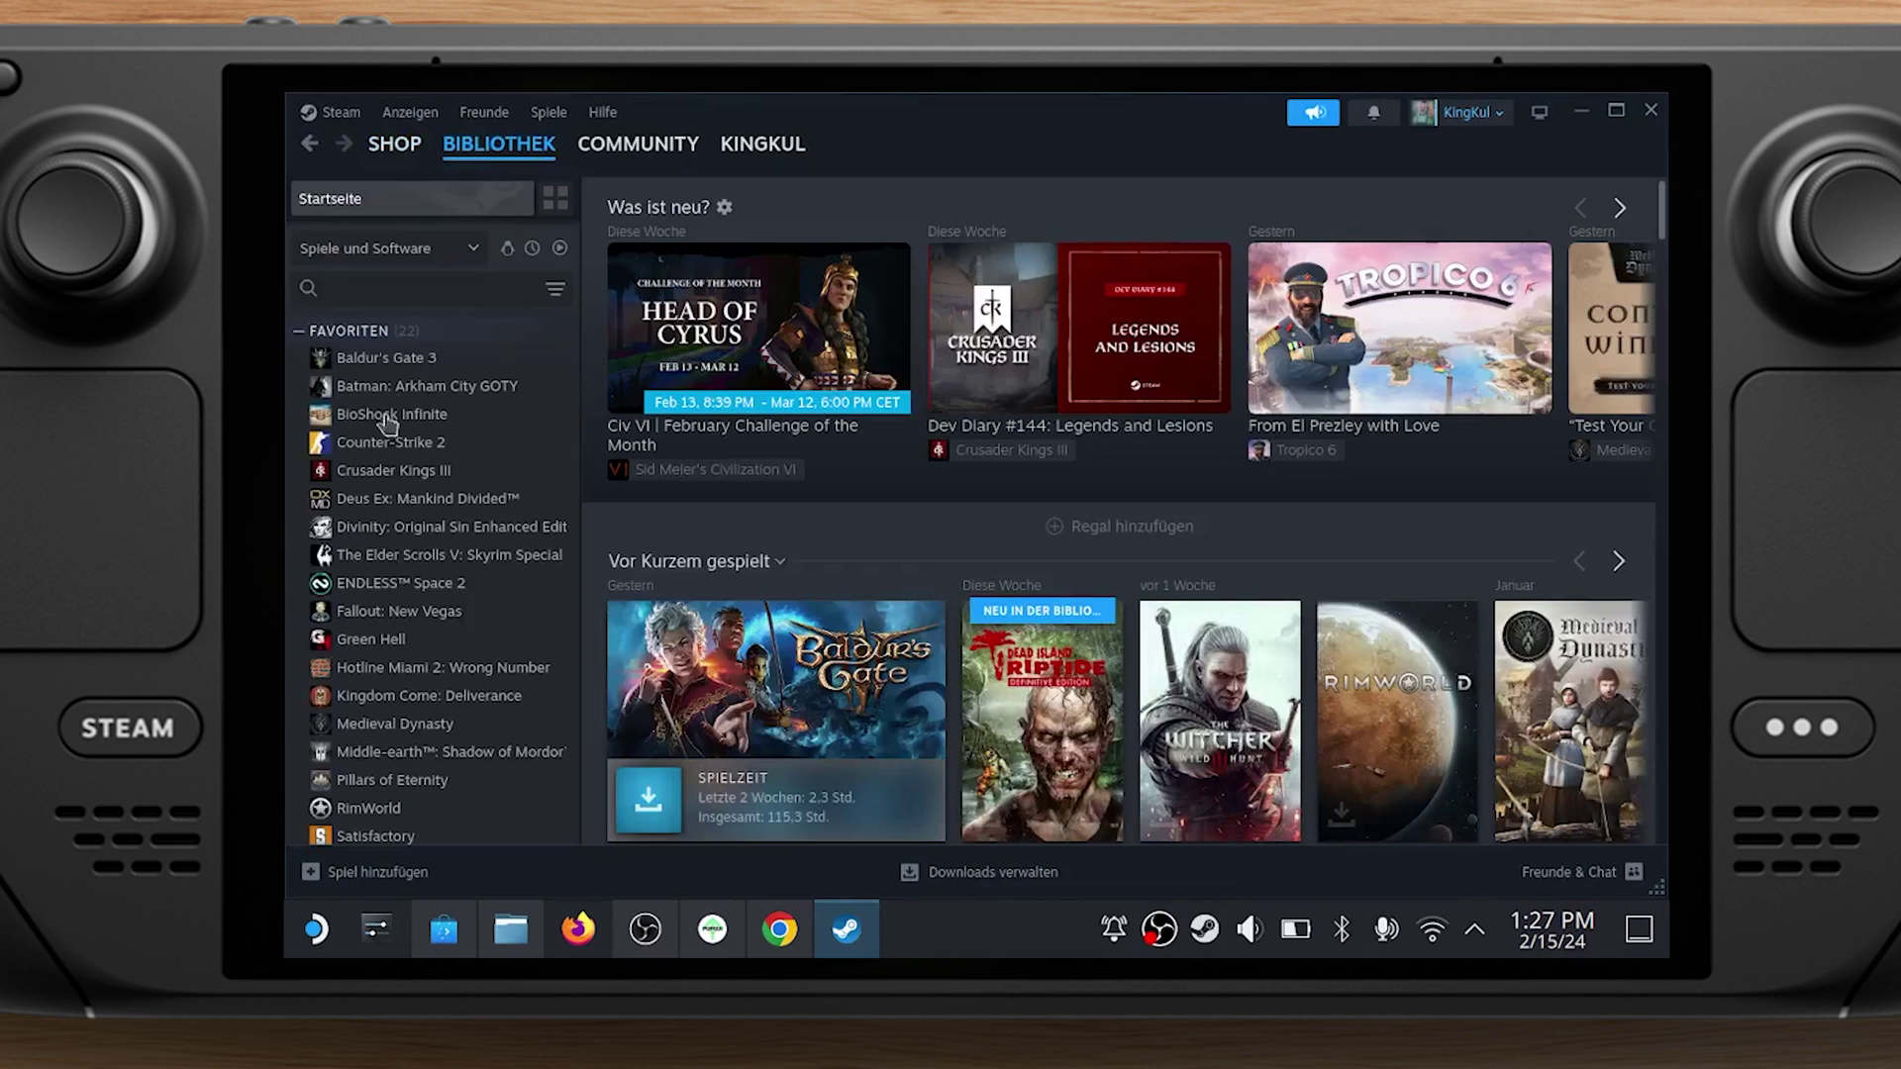
Add PlayStationPlus-12.2.0.exe from the Downloads folder to the Steam library as a non-Steam game
left_click(354, 880)
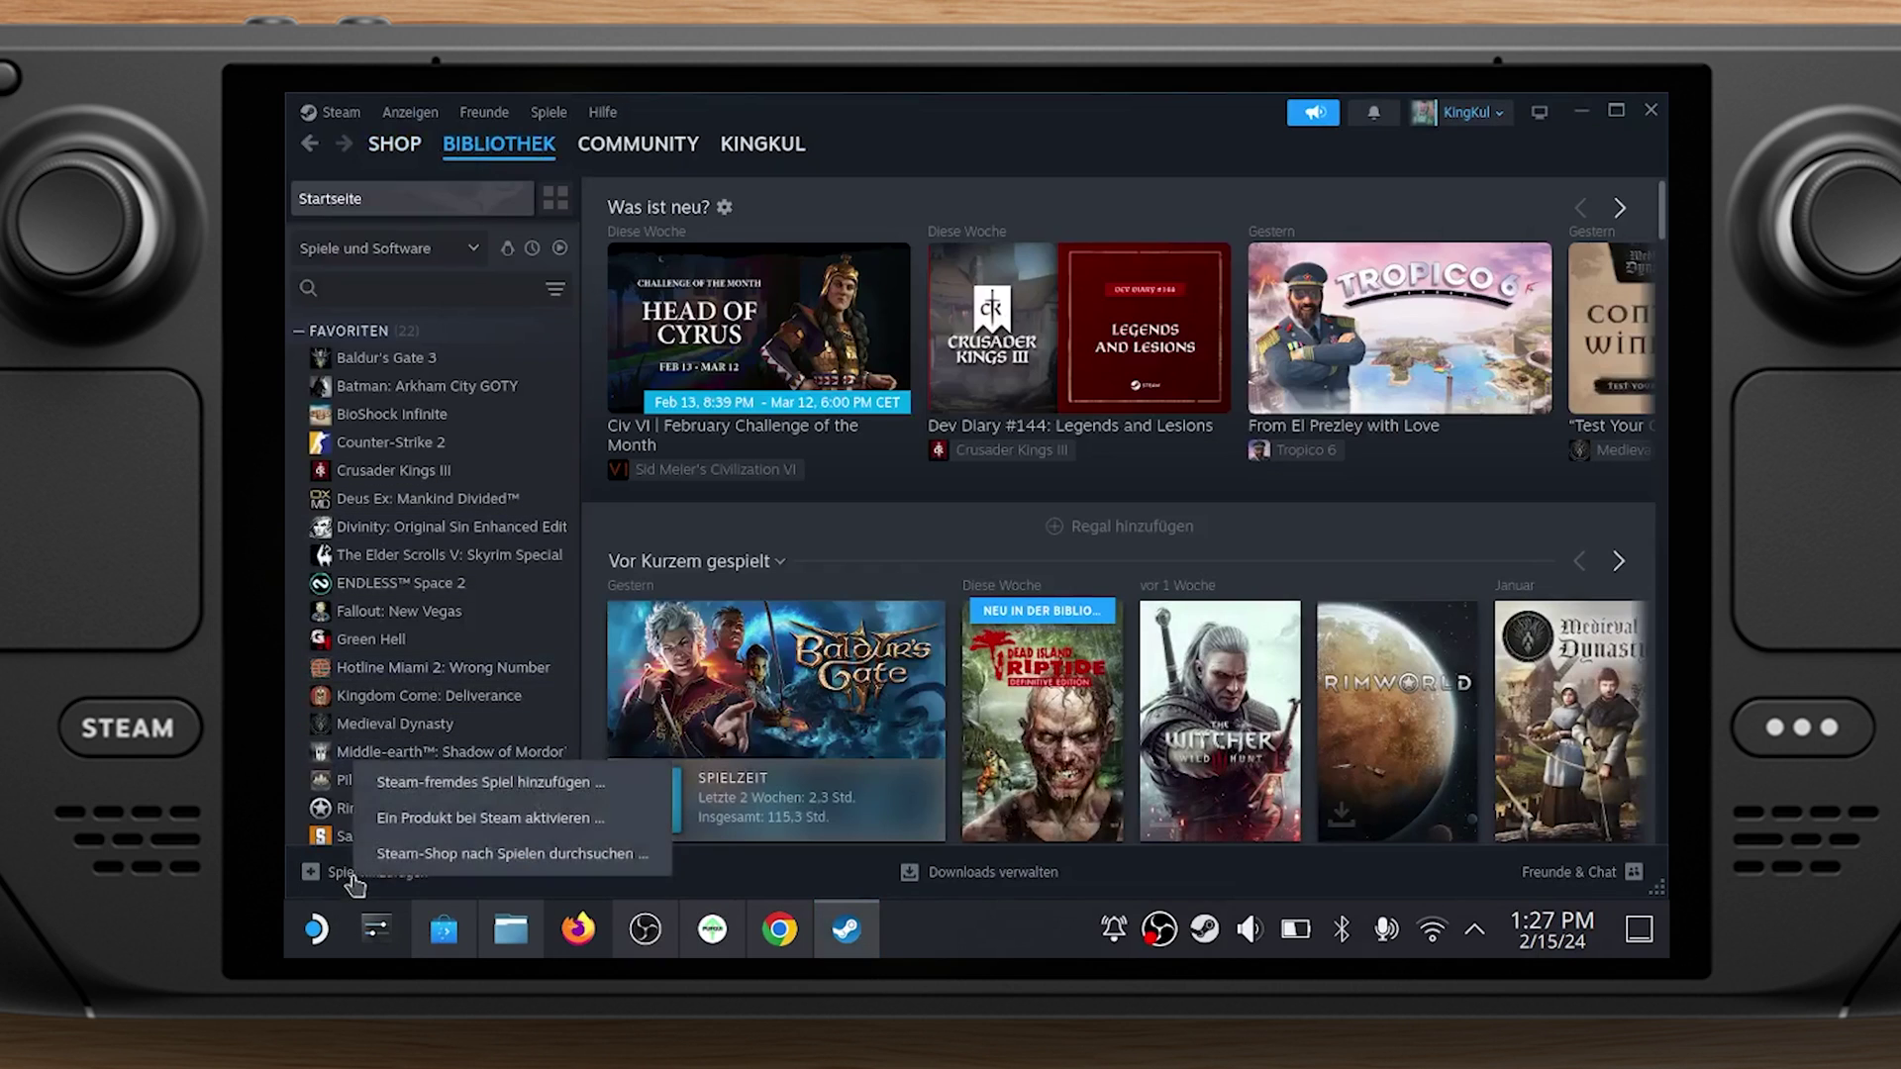
left_click(354, 881)
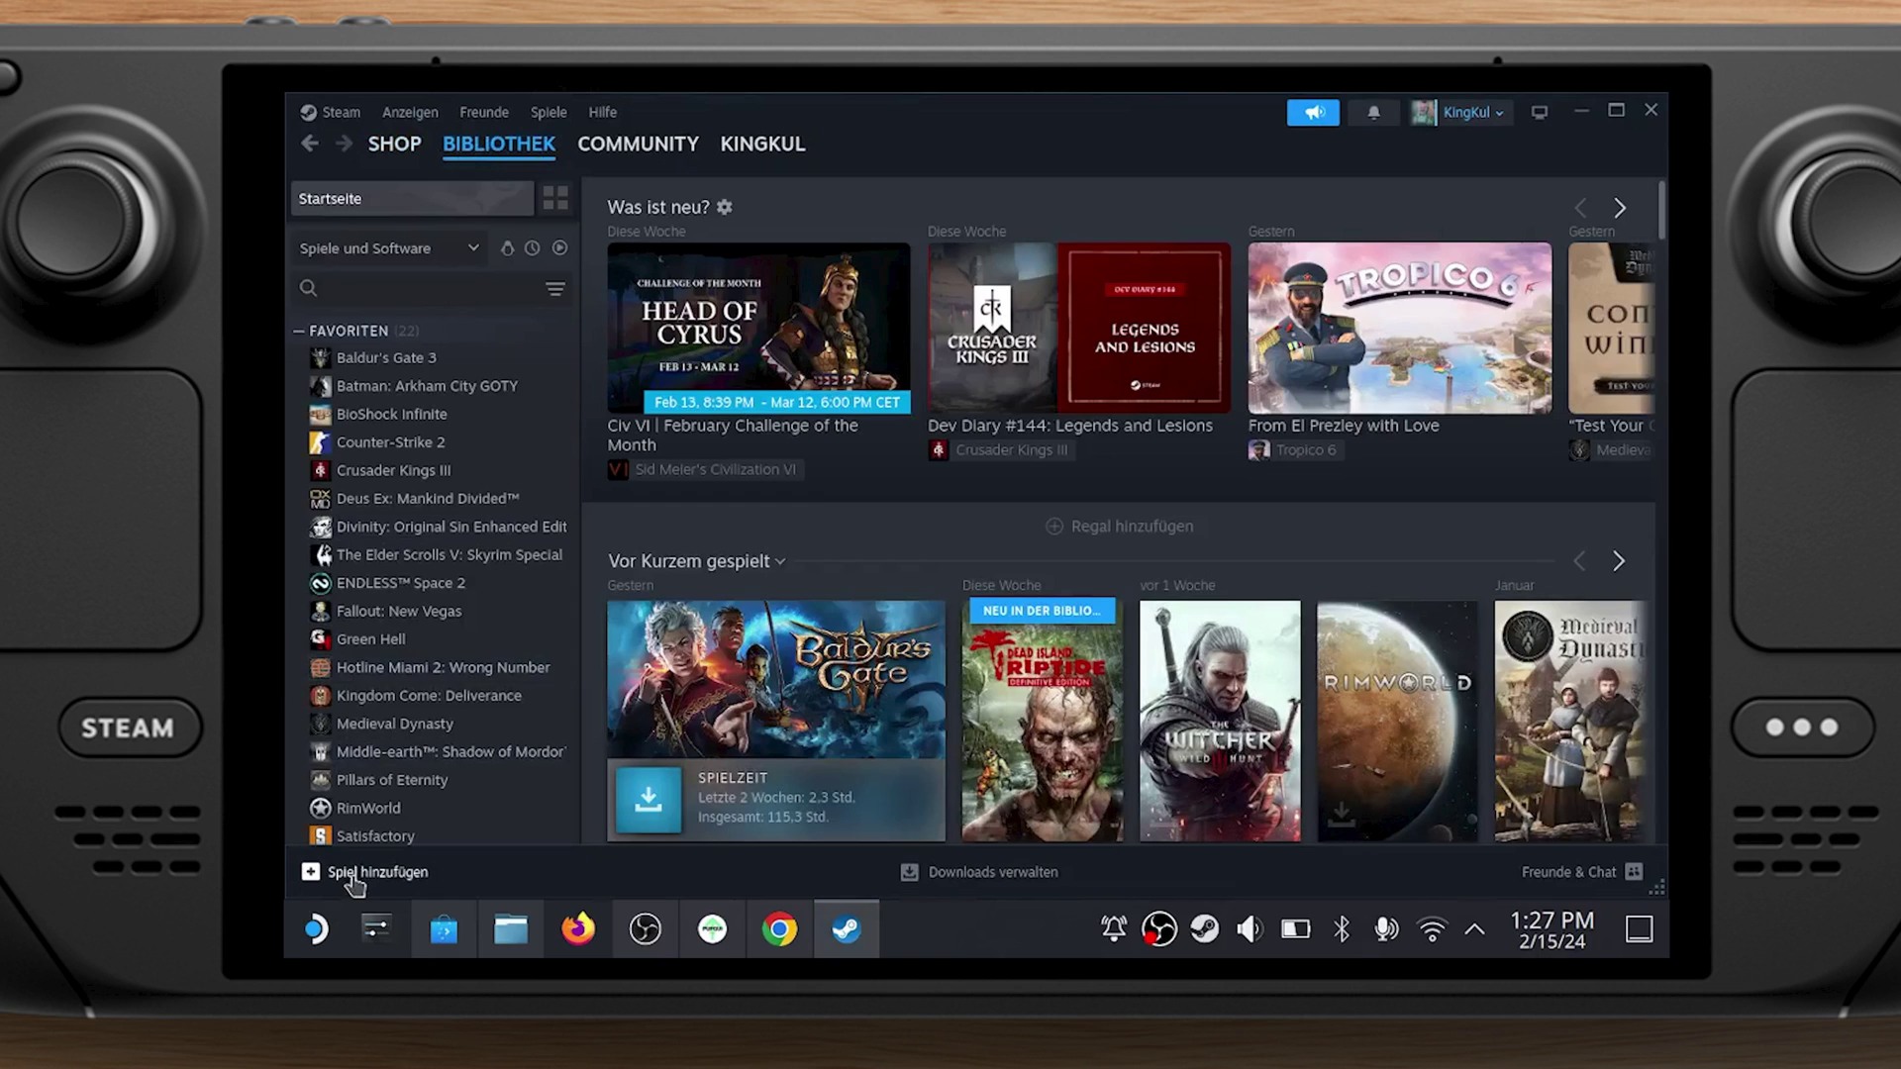
left_click(355, 880)
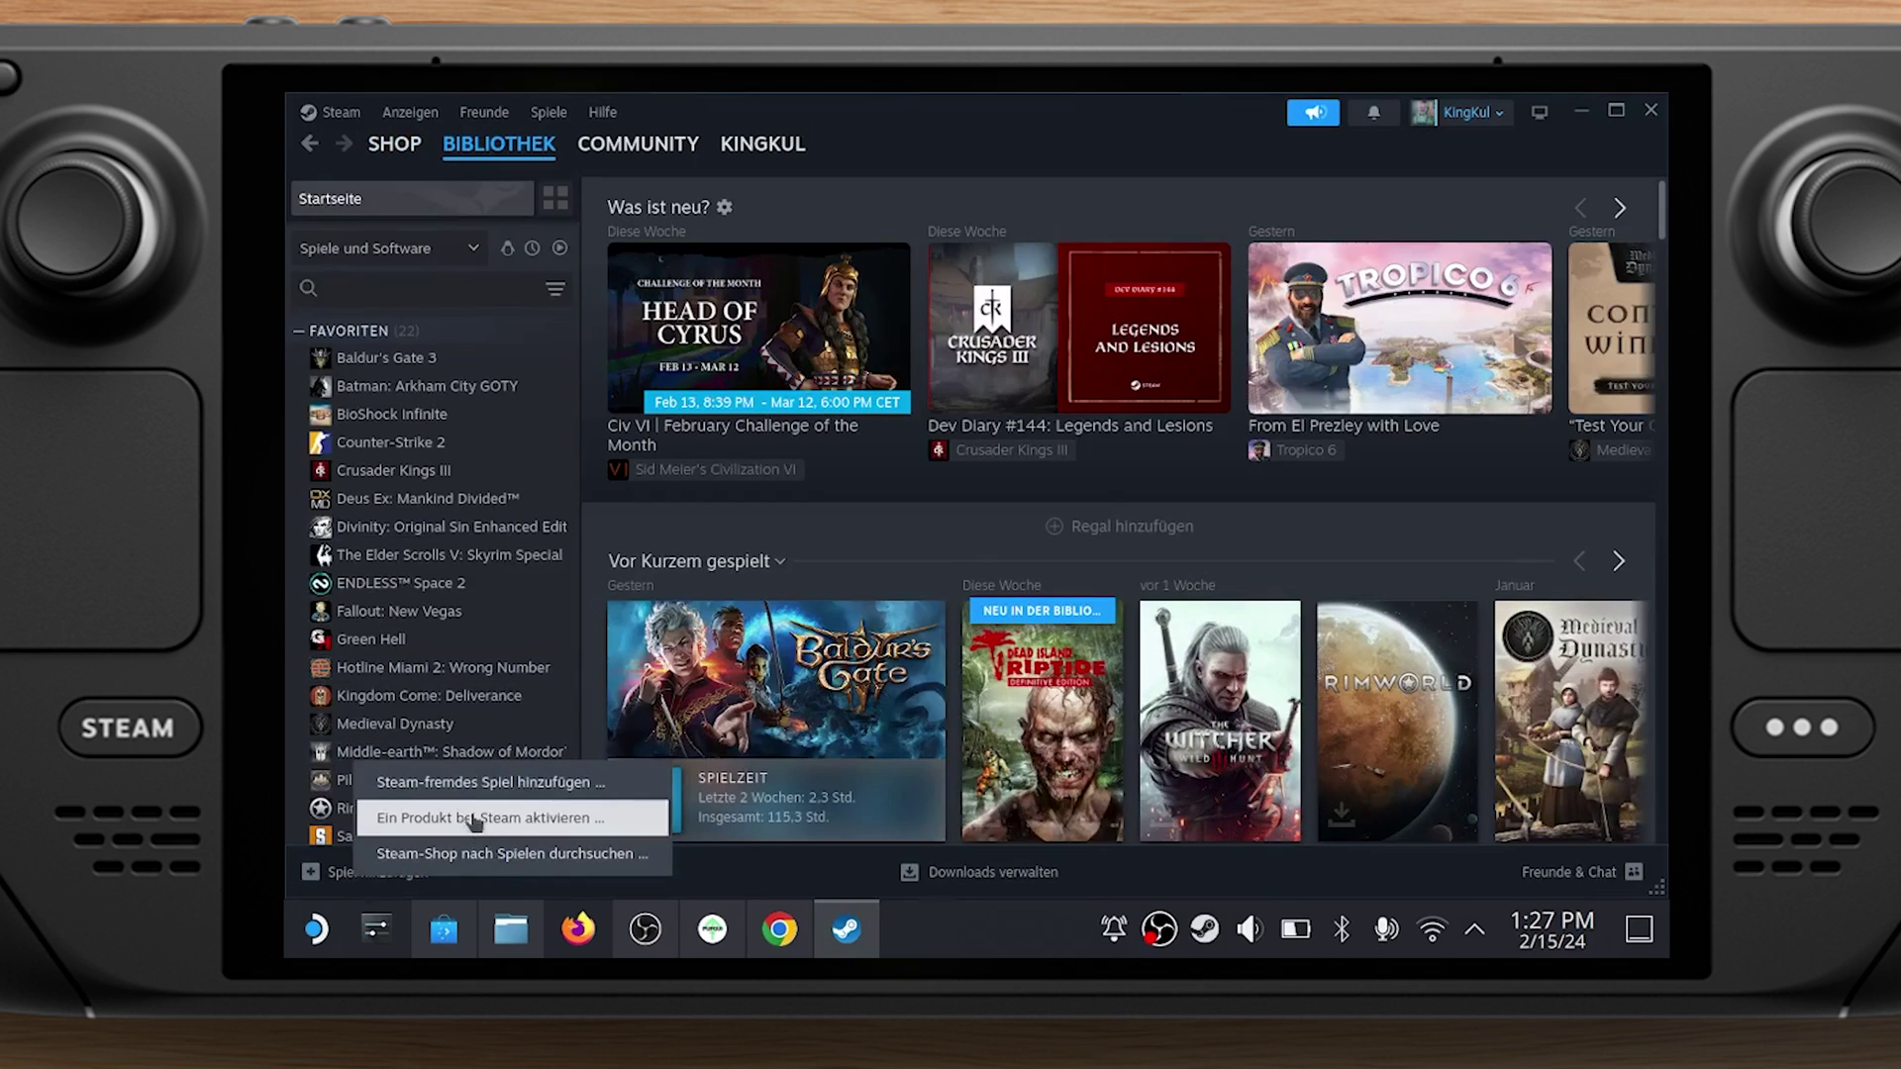
left_click(478, 784)
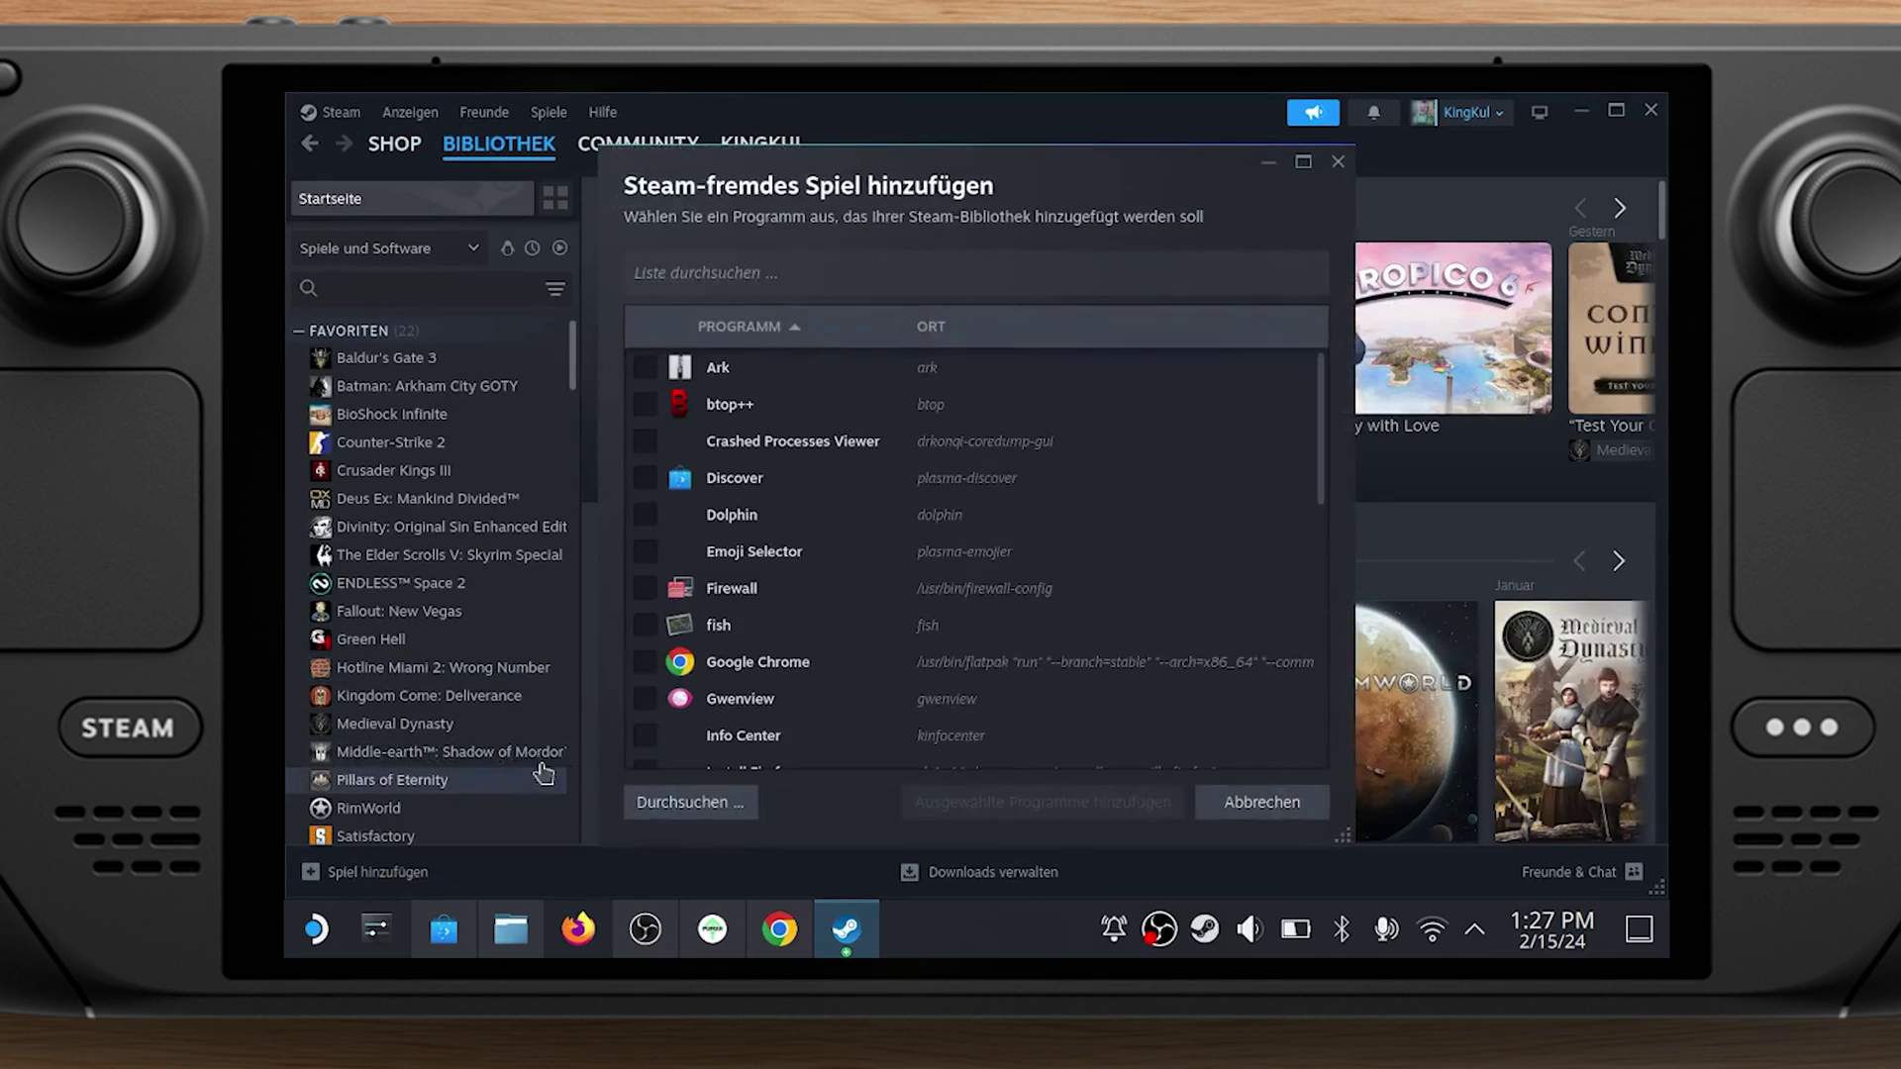
left_click(688, 804)
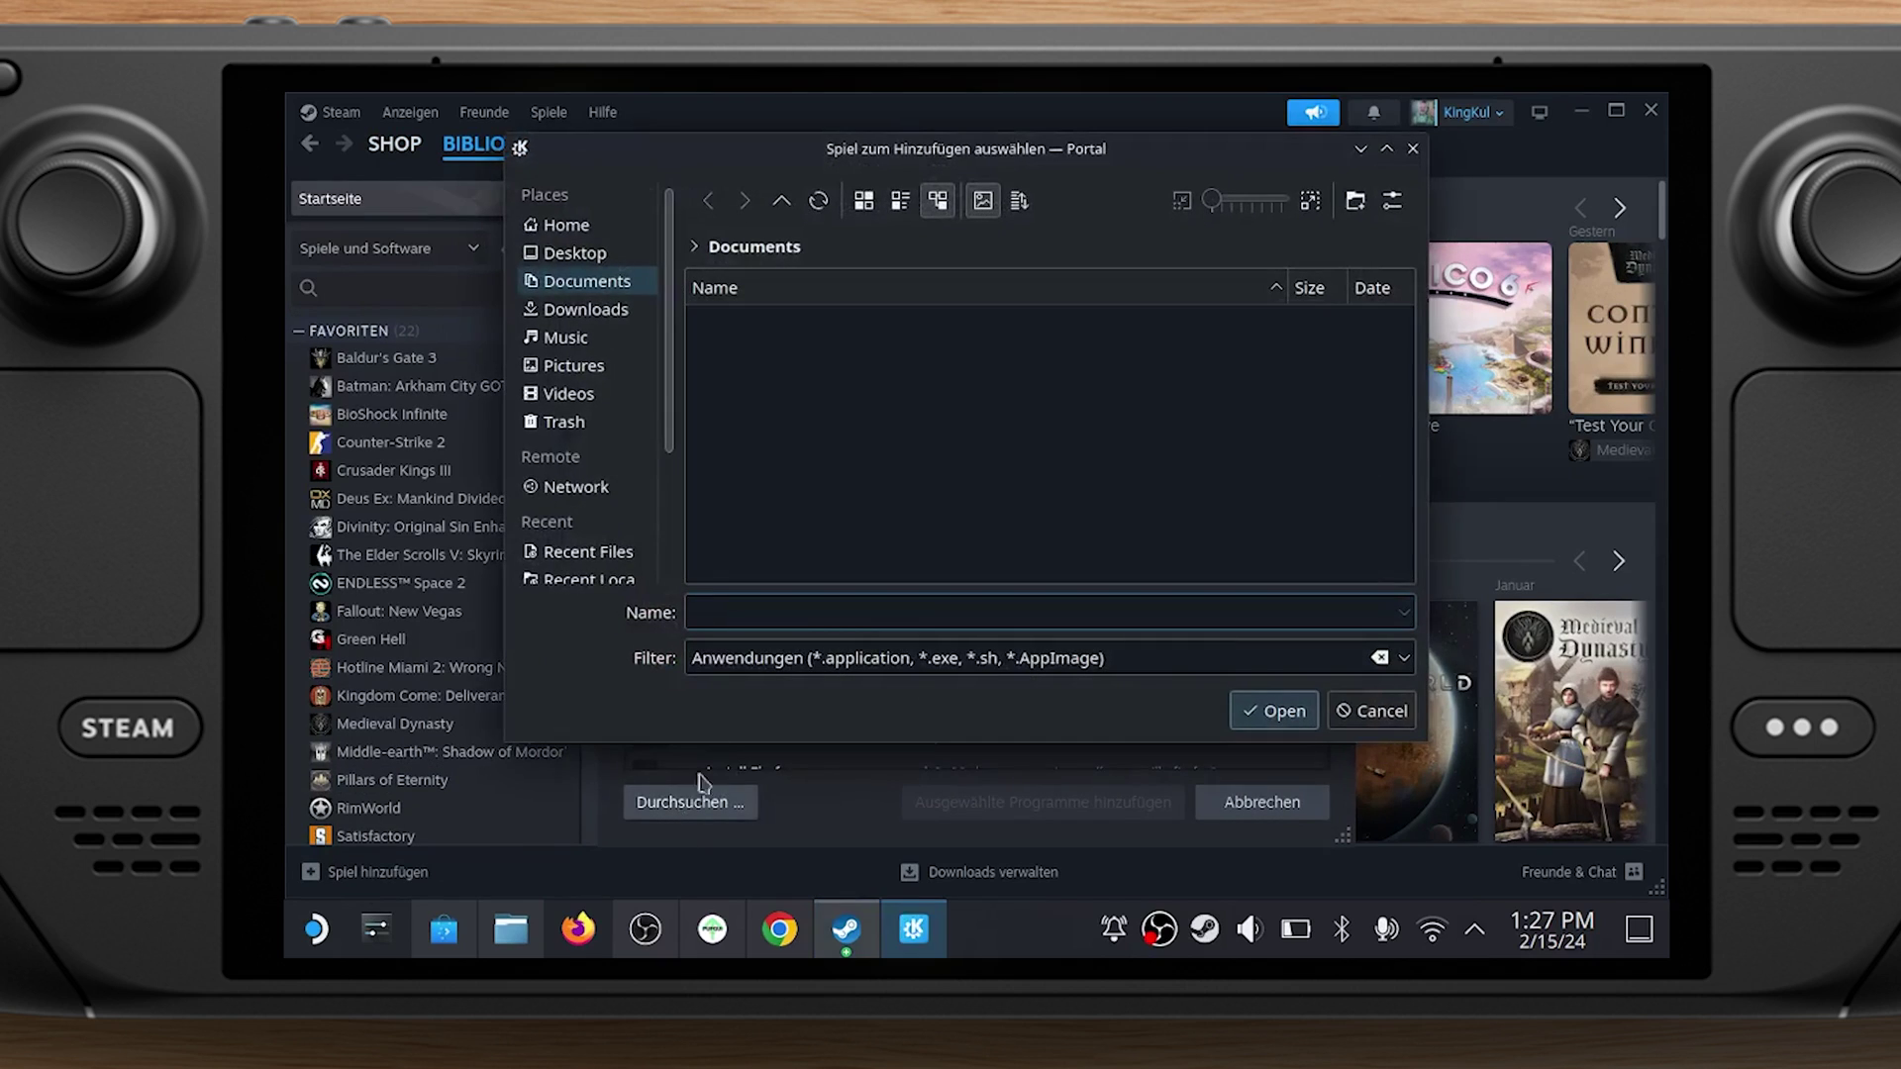
left_click(580, 310)
left_click(805, 322)
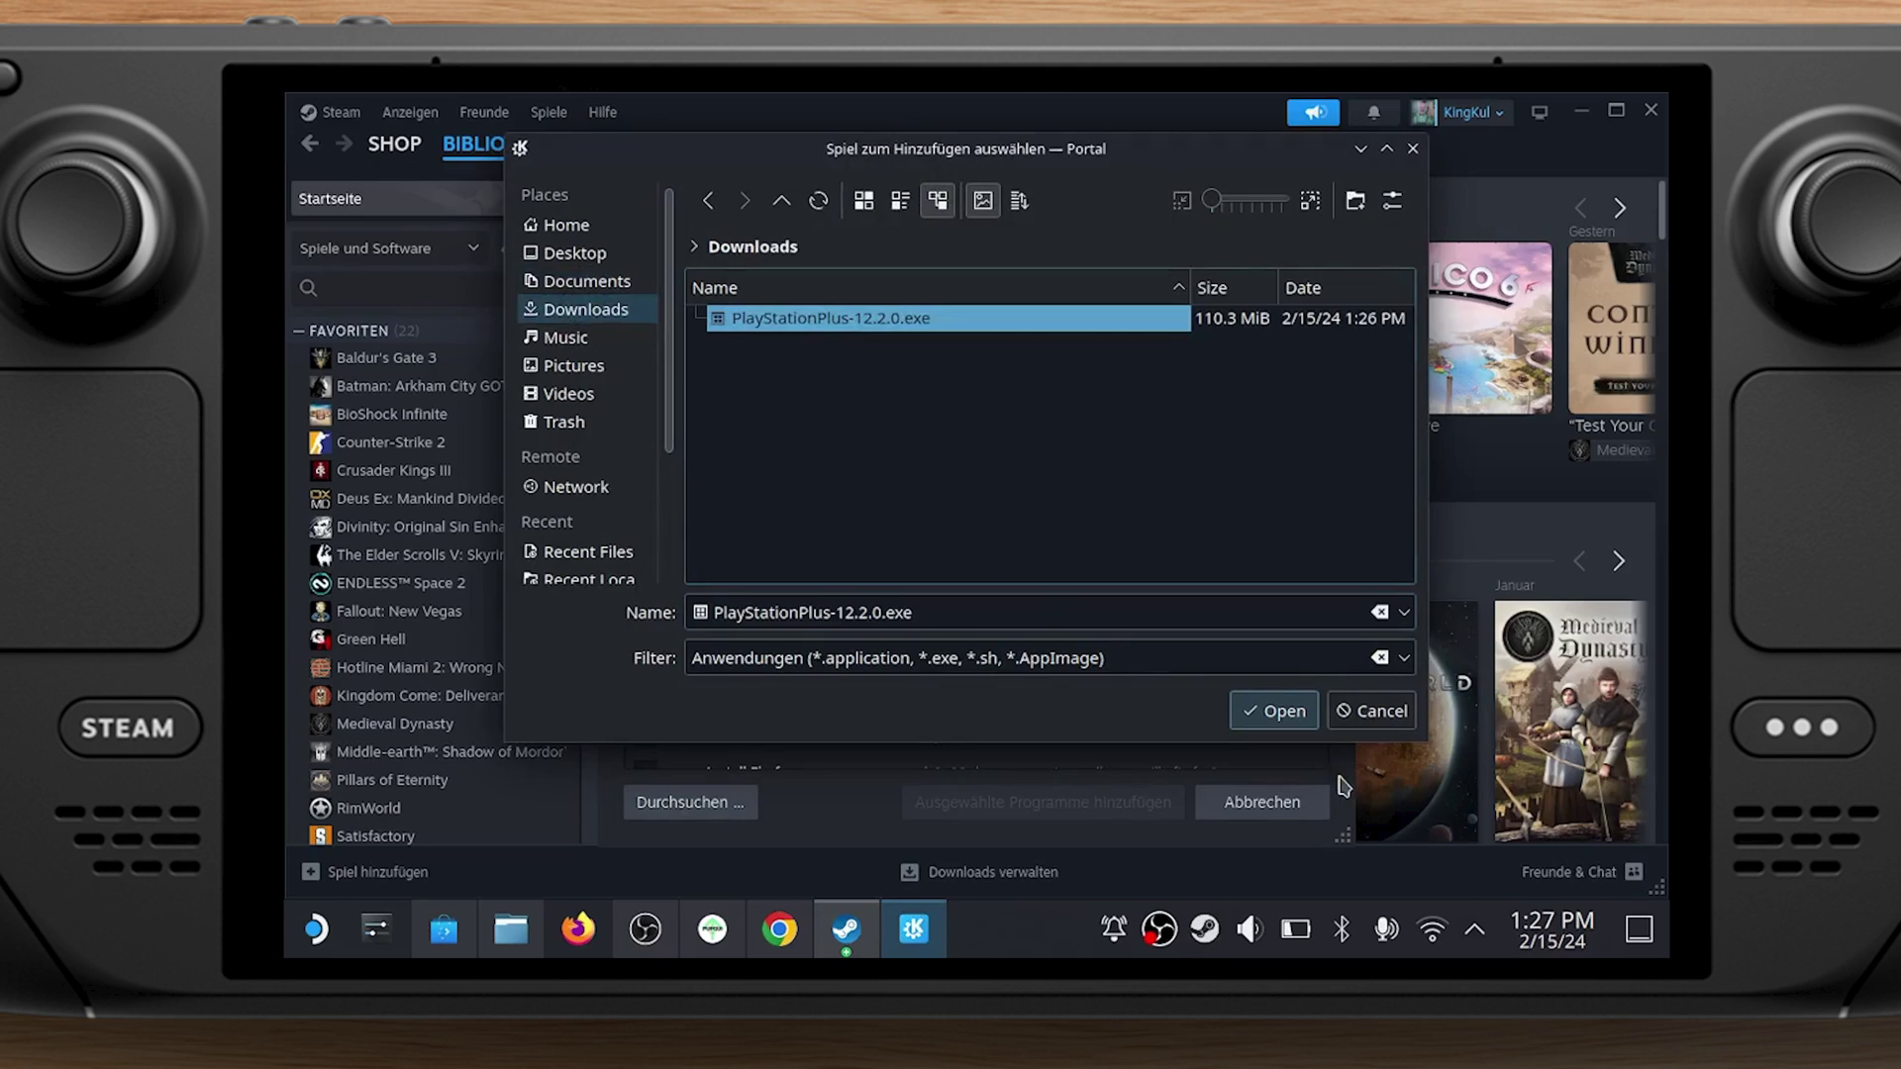
left_click(1272, 715)
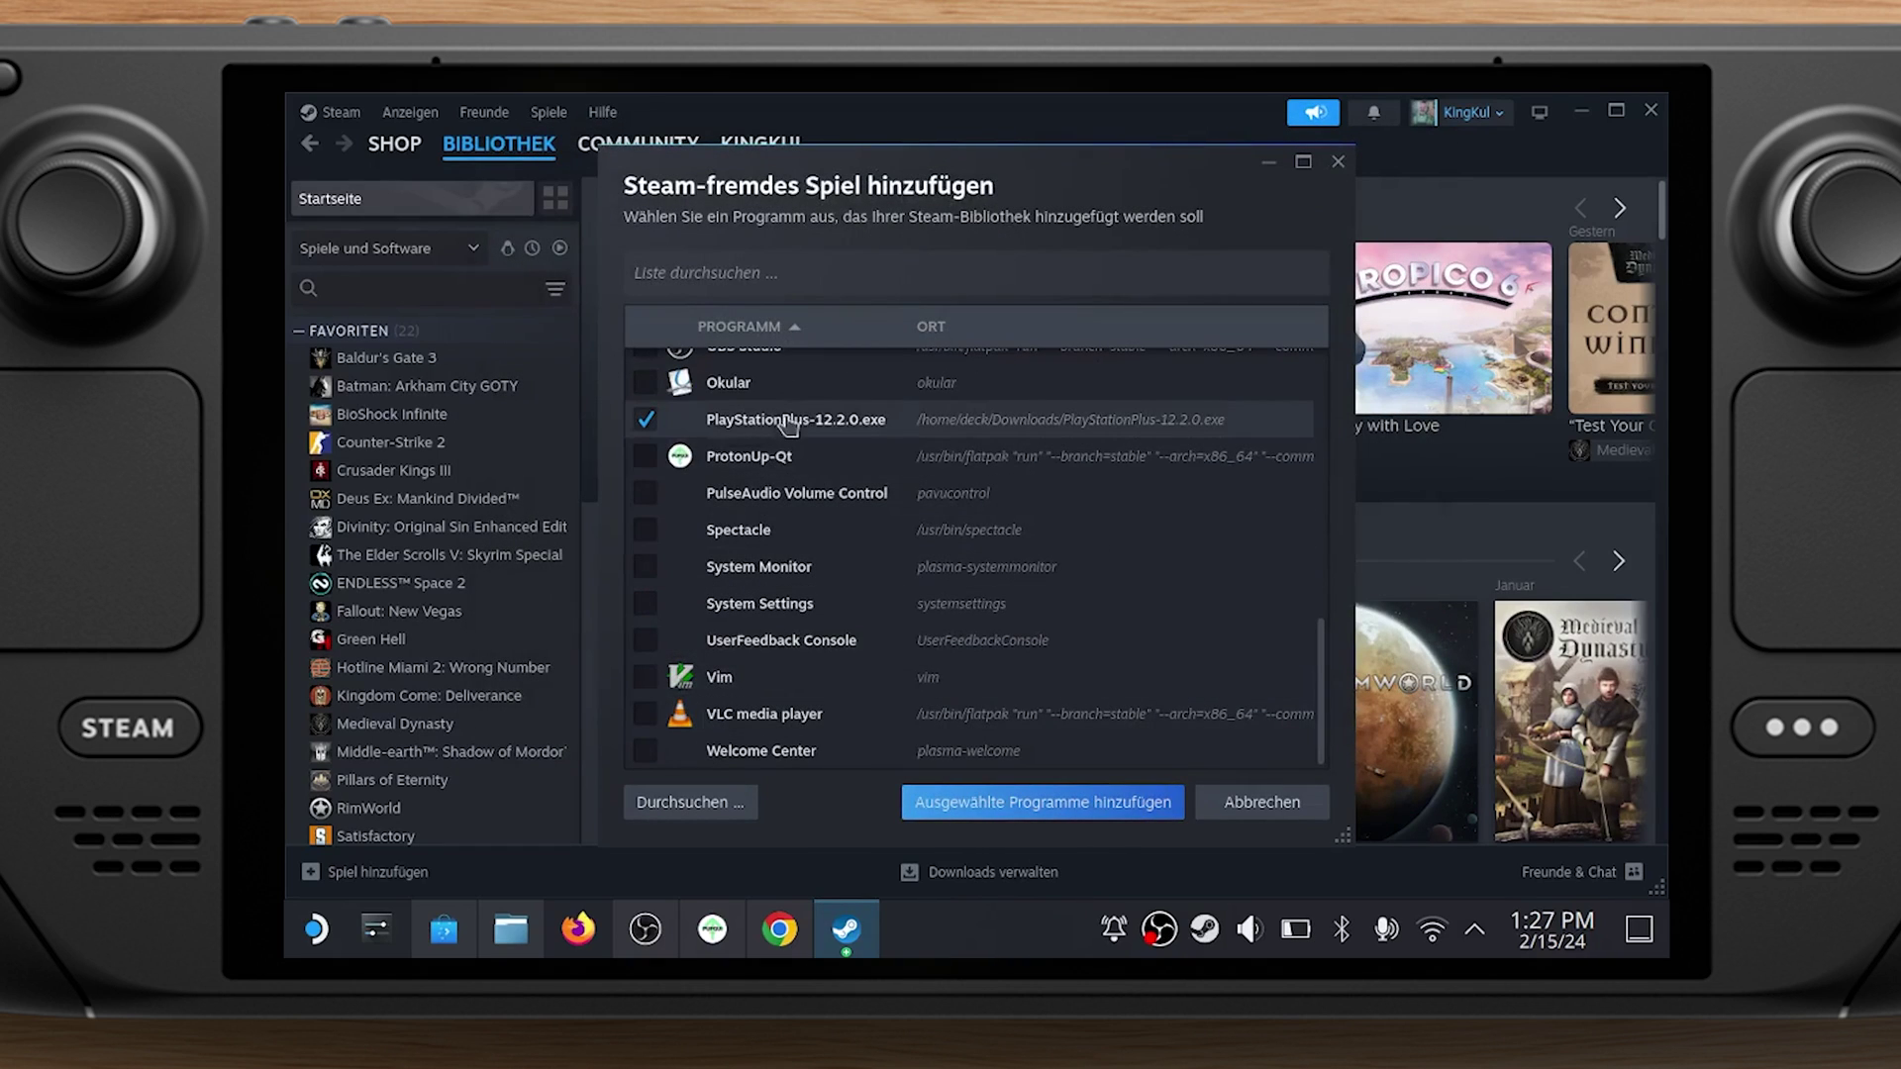
left_click(1121, 814)
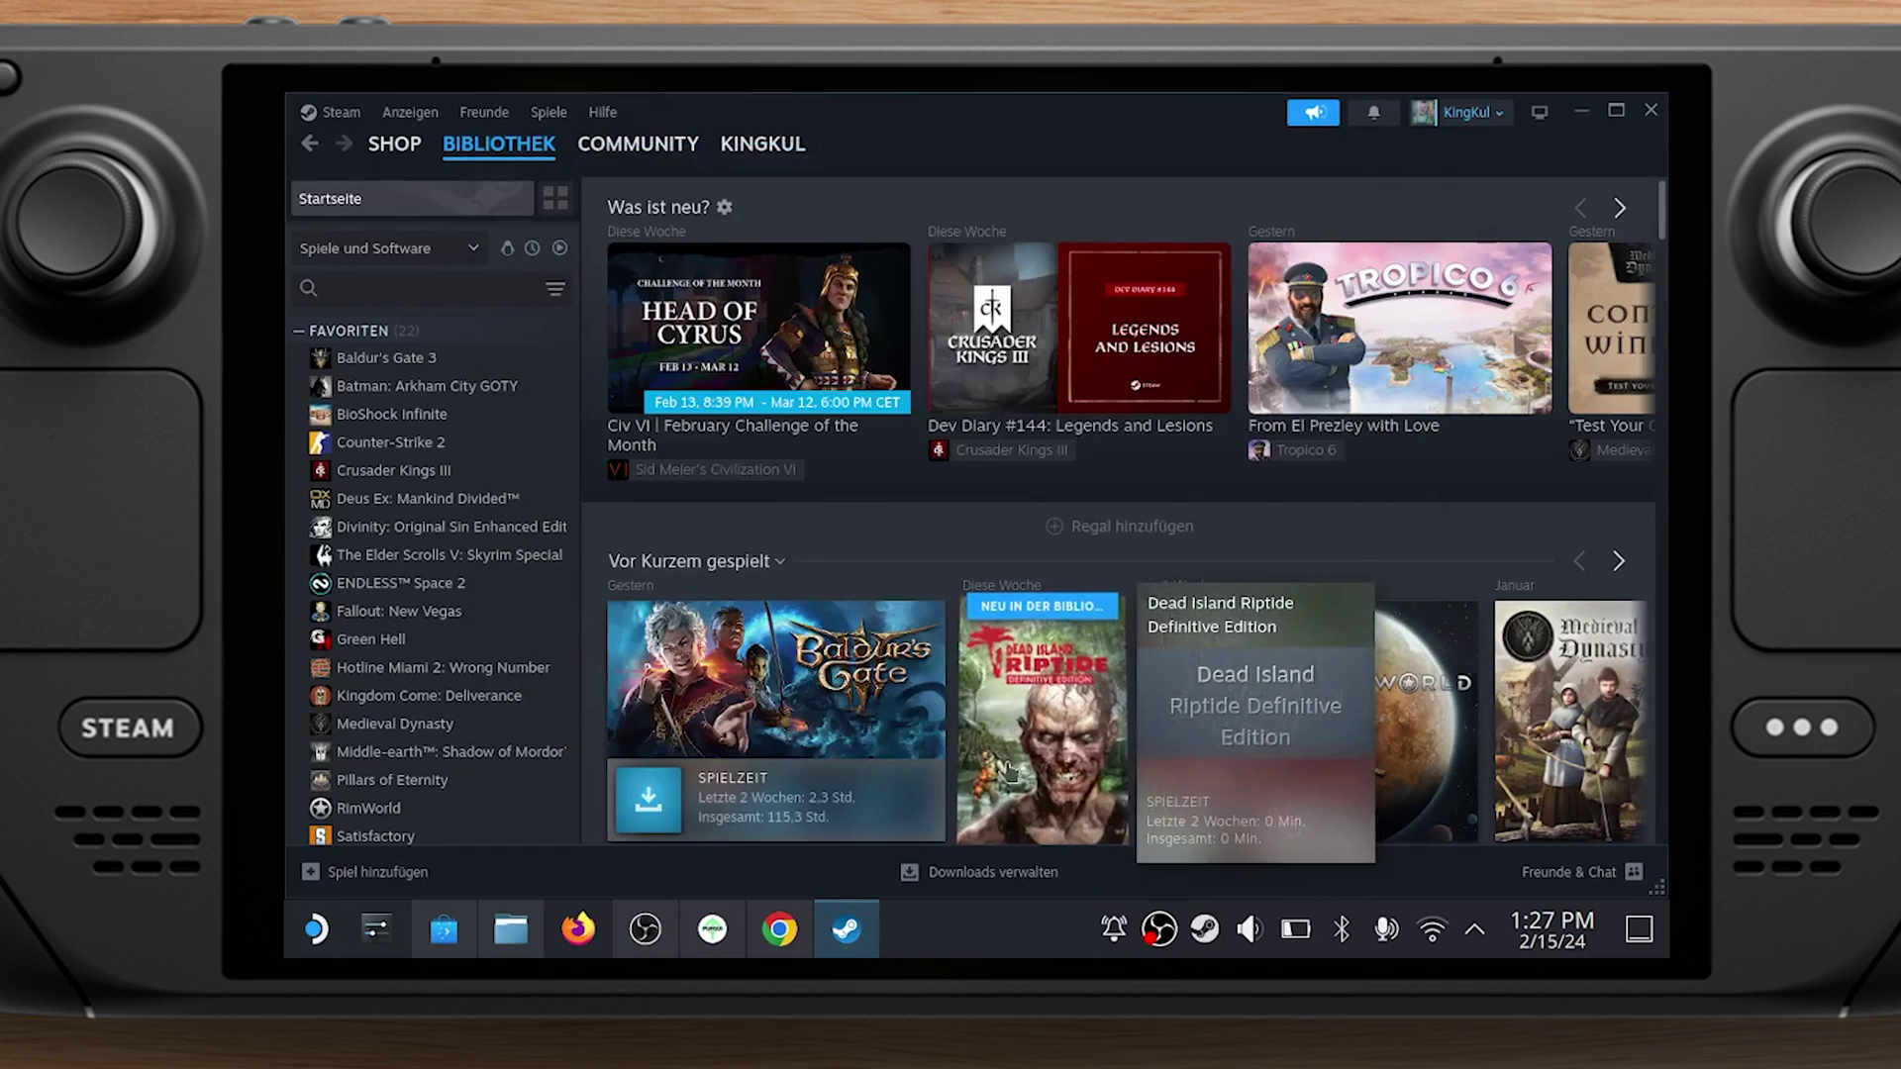
Force the PlayStationPlus-12.2.0.exe library entry to use the Proton 8.0-5 compatibility tool, and close its properties
left_click(433, 673)
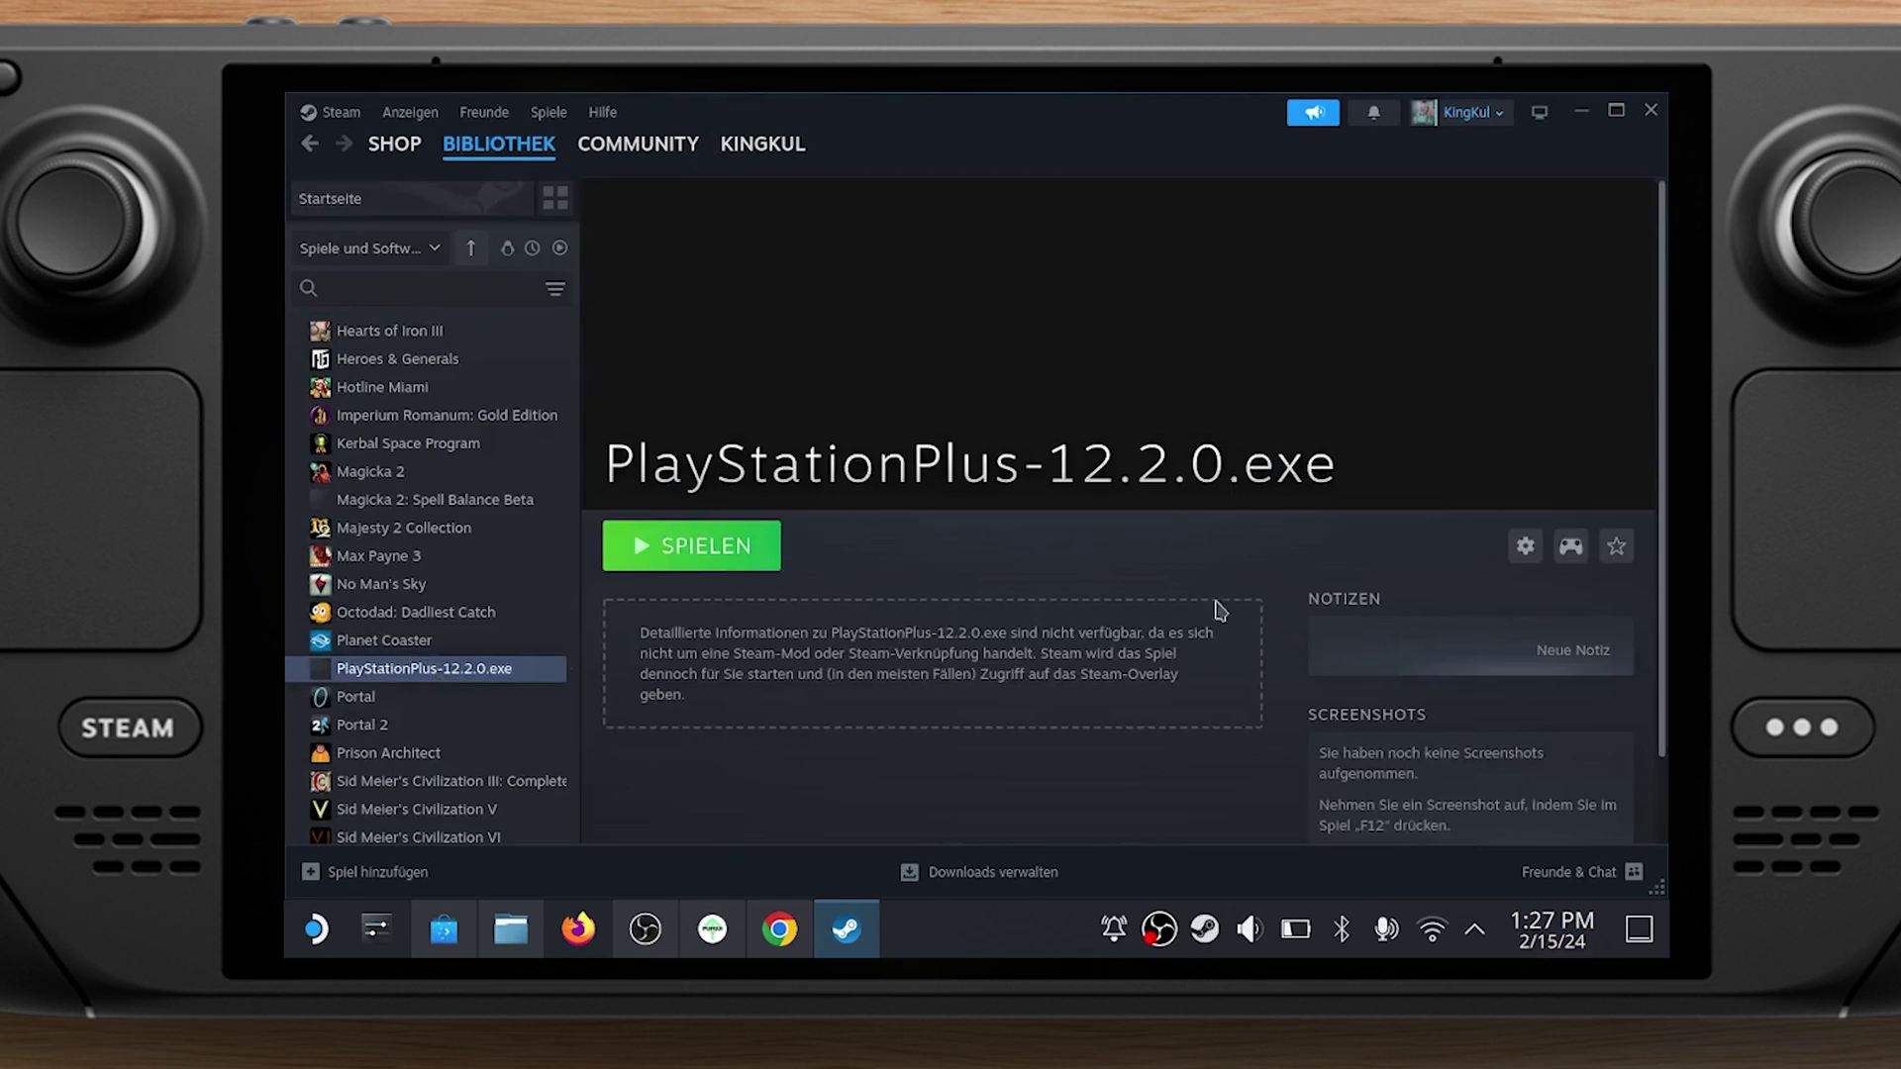
left_click(1525, 548)
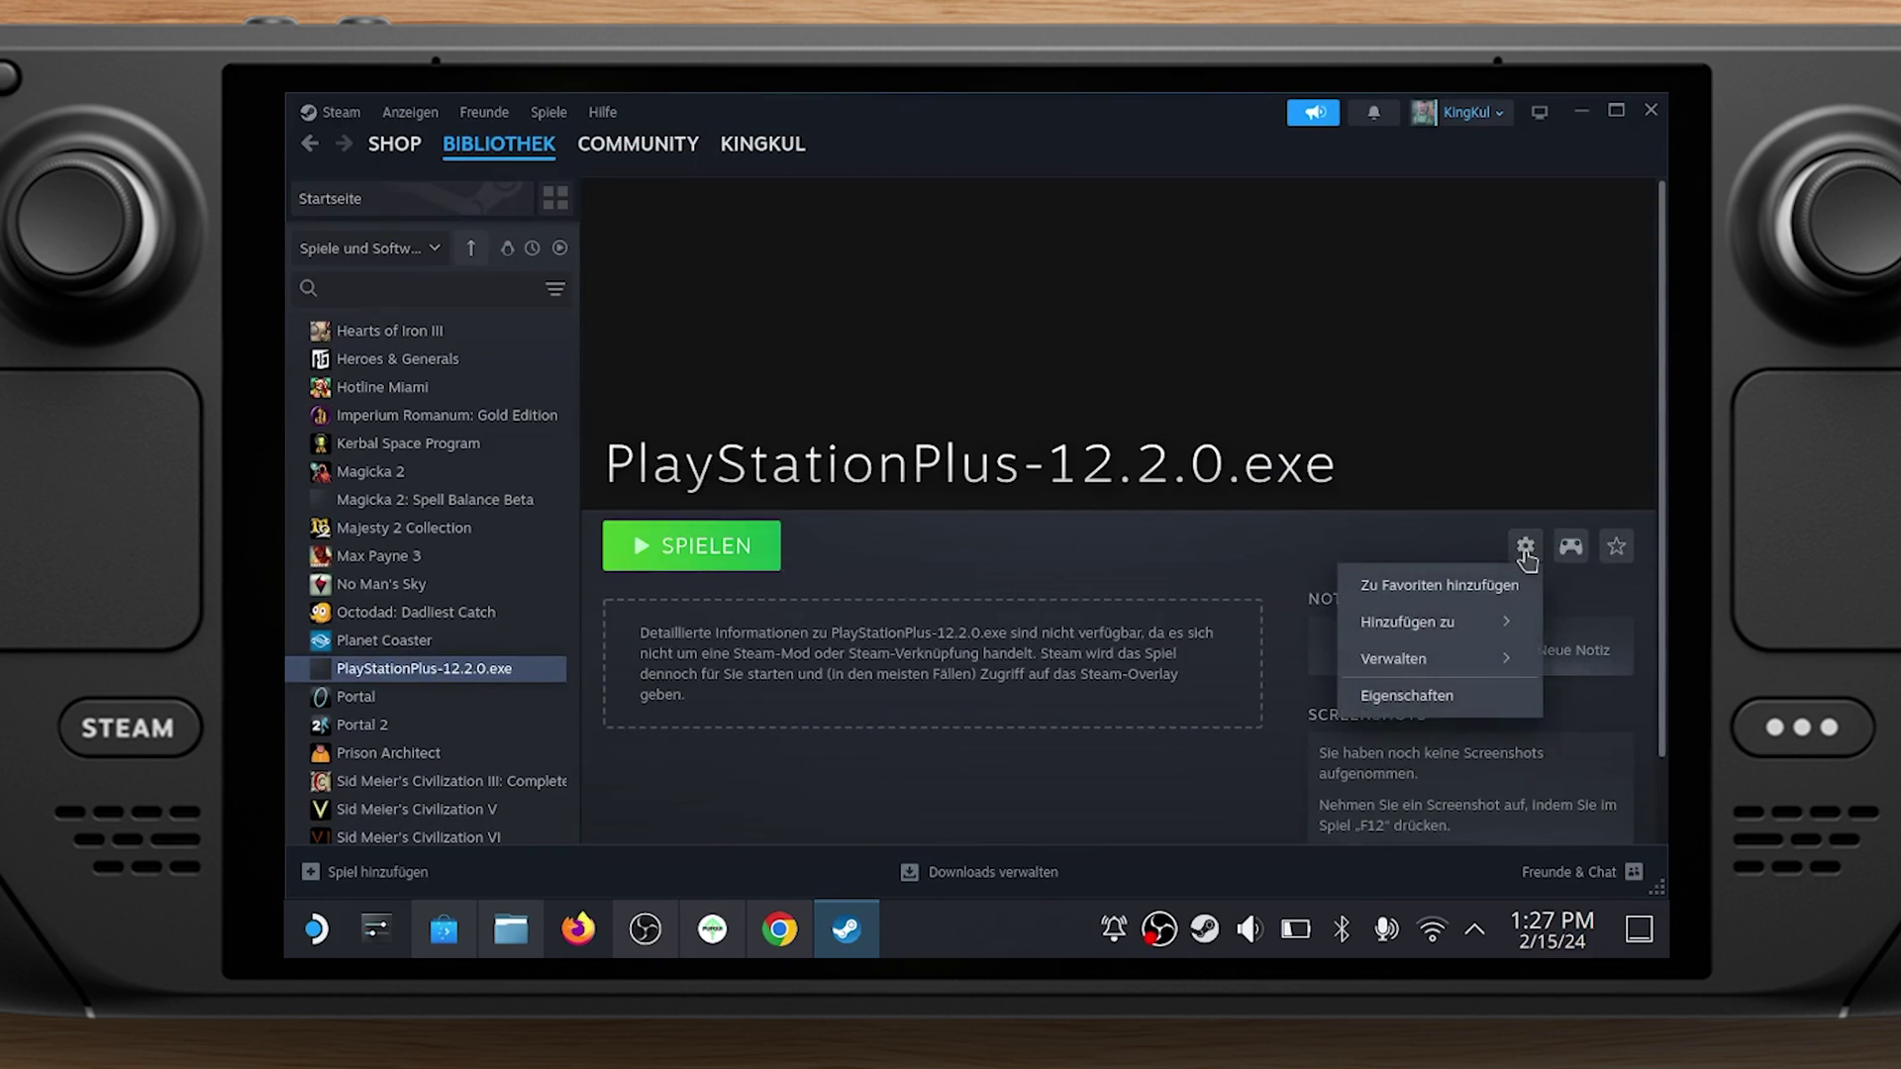
left_click(1419, 699)
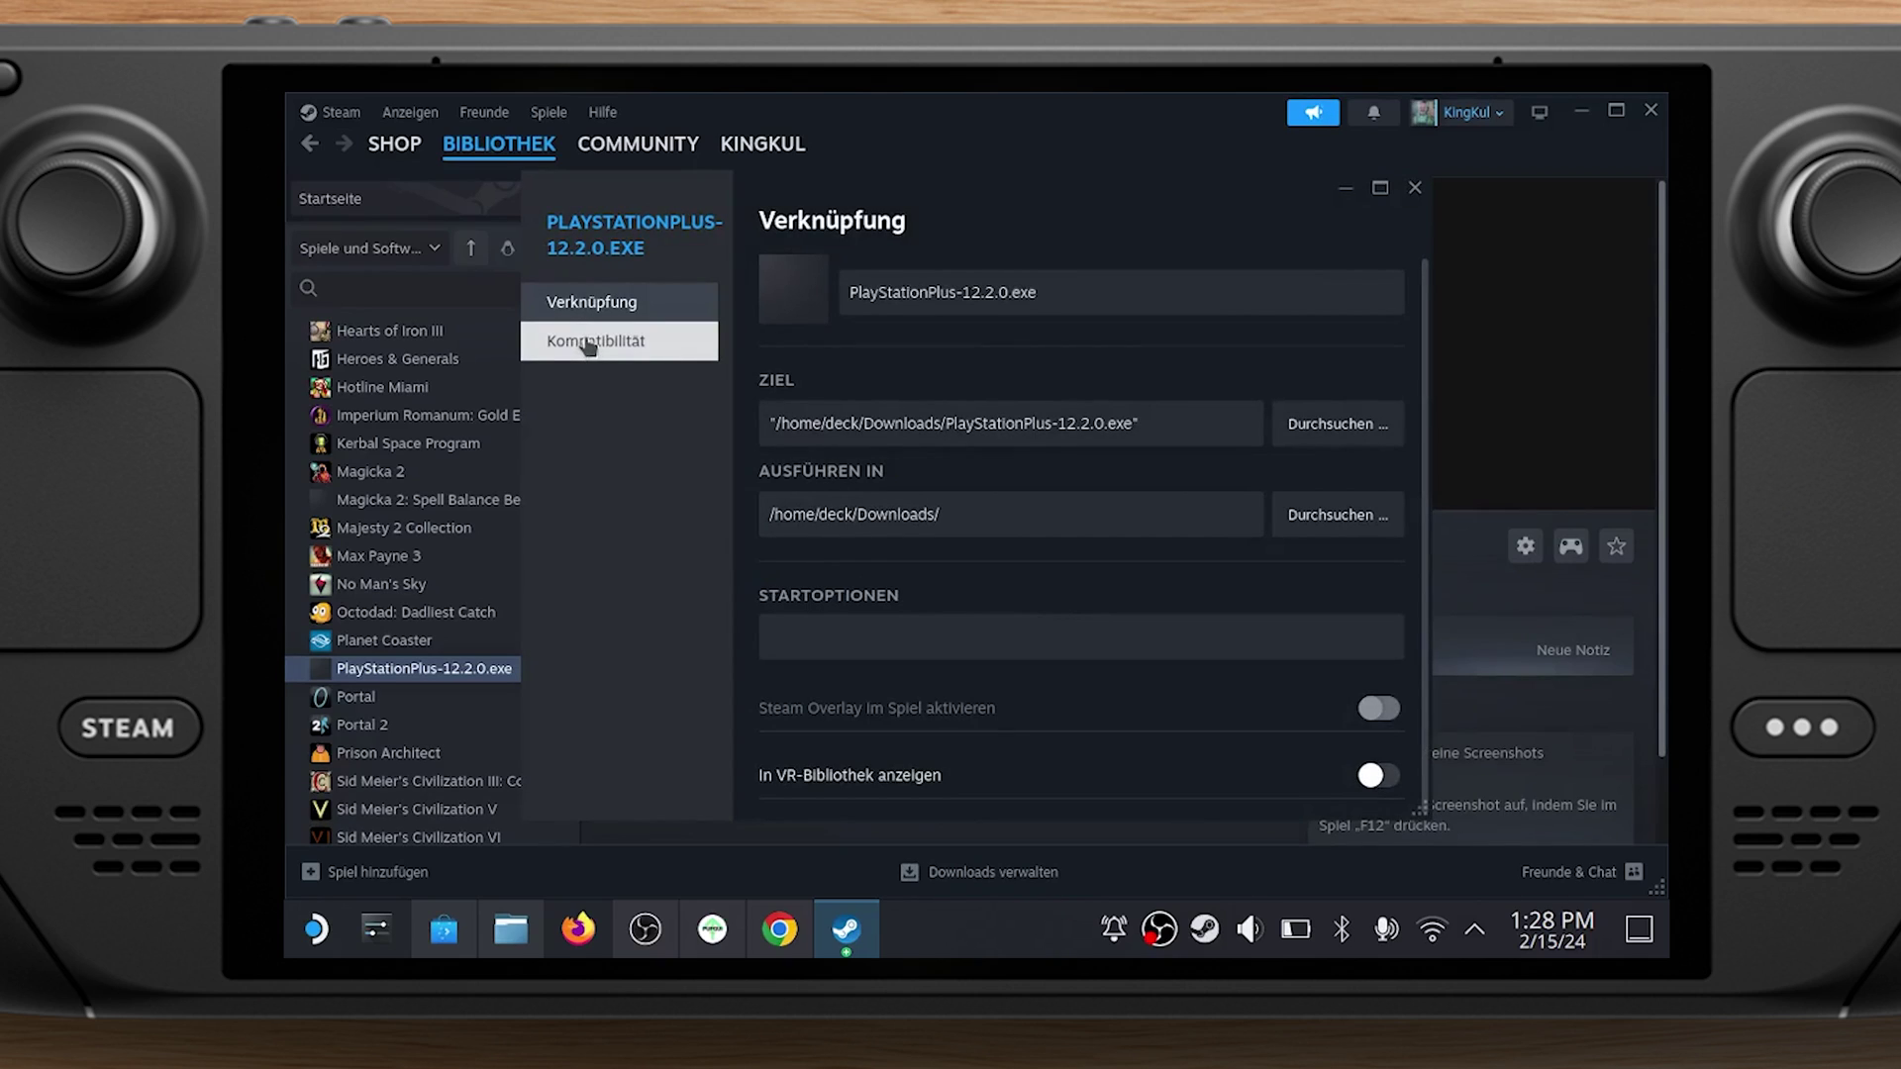
left_click(592, 342)
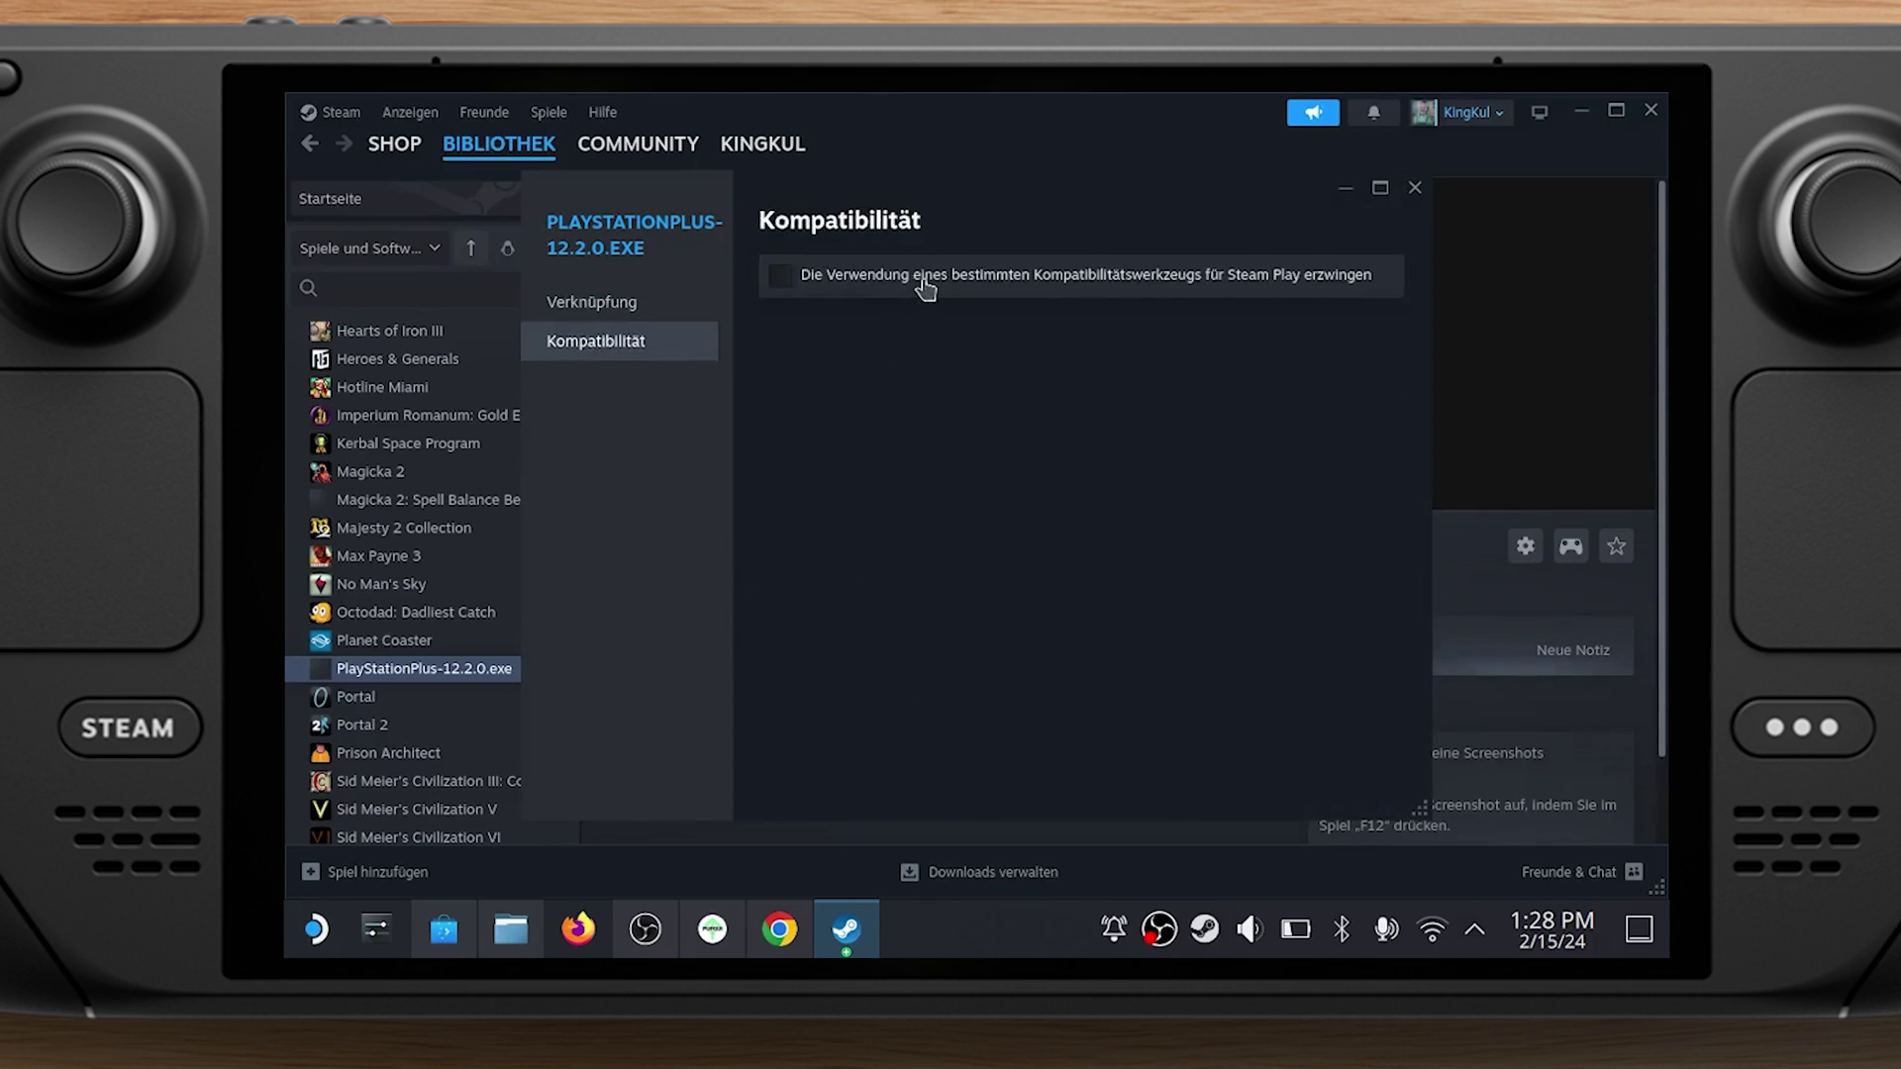
left_click(782, 280)
left_click(845, 331)
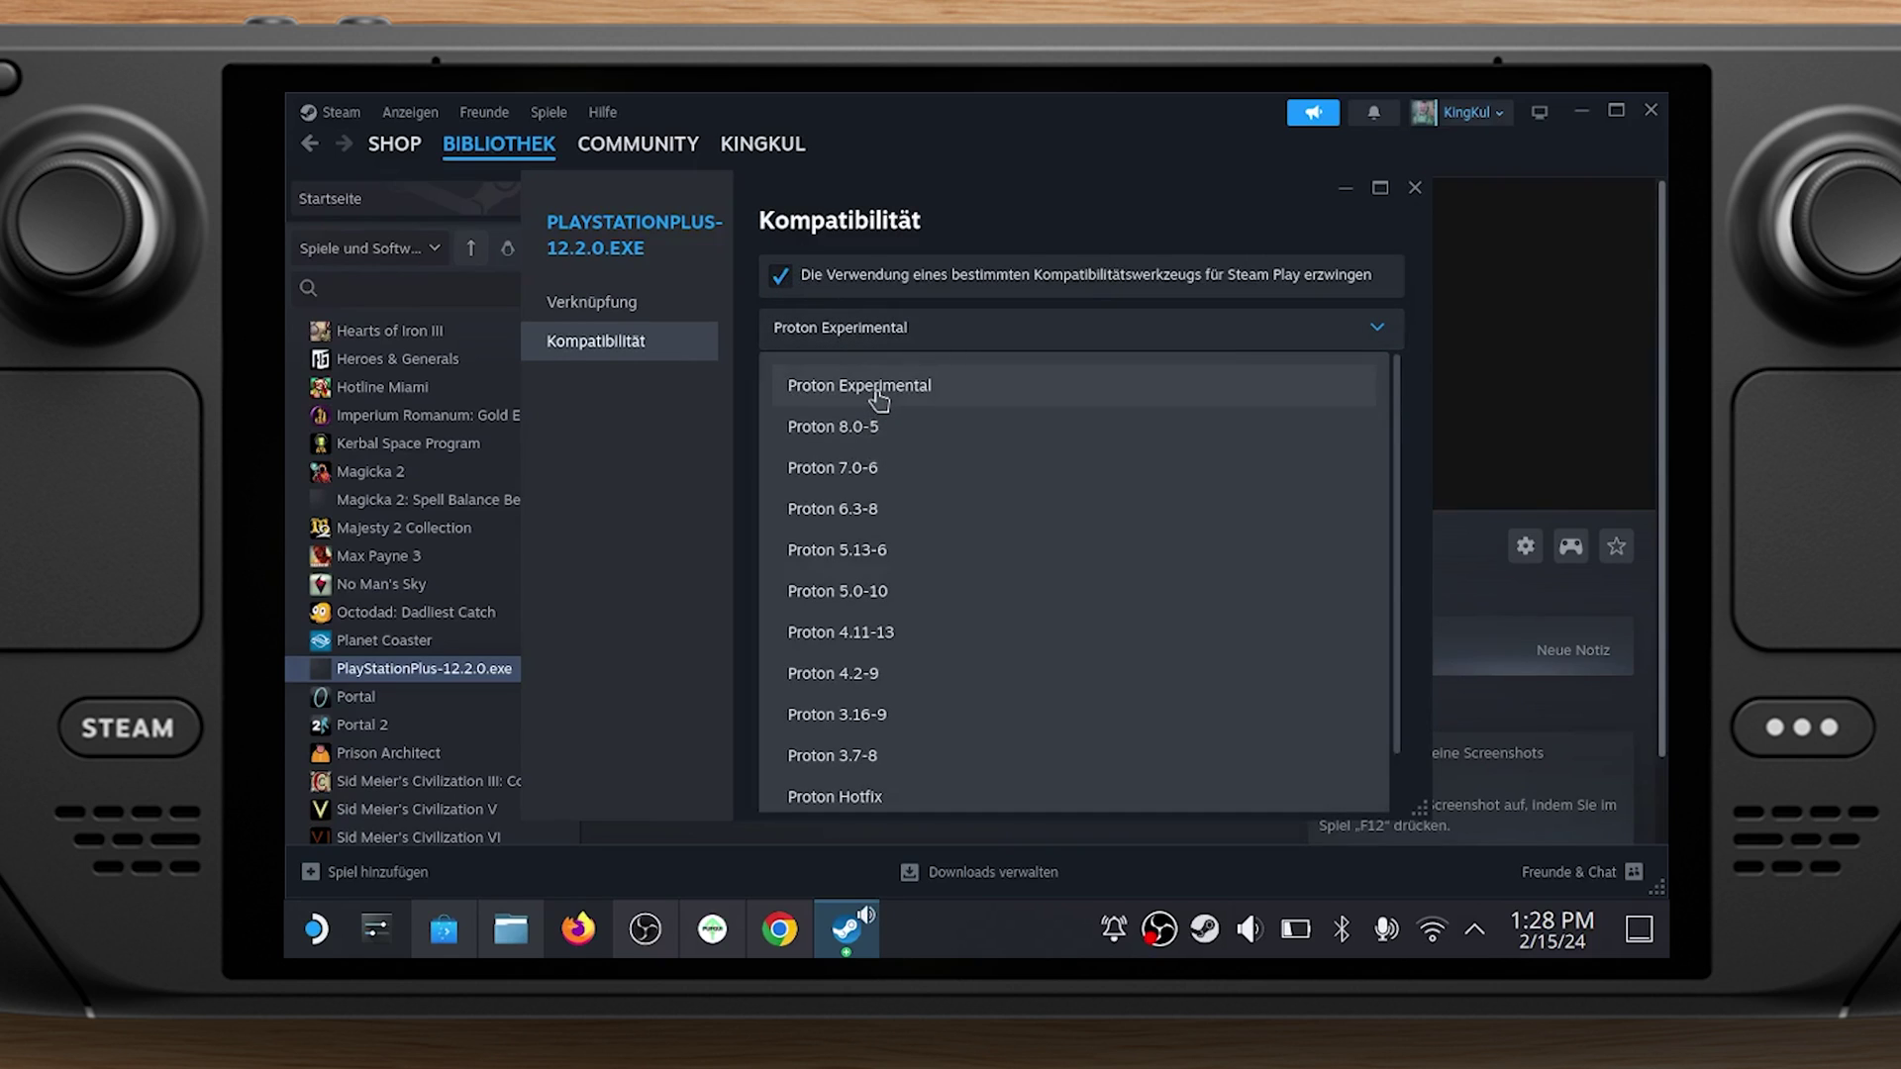
left_click(867, 433)
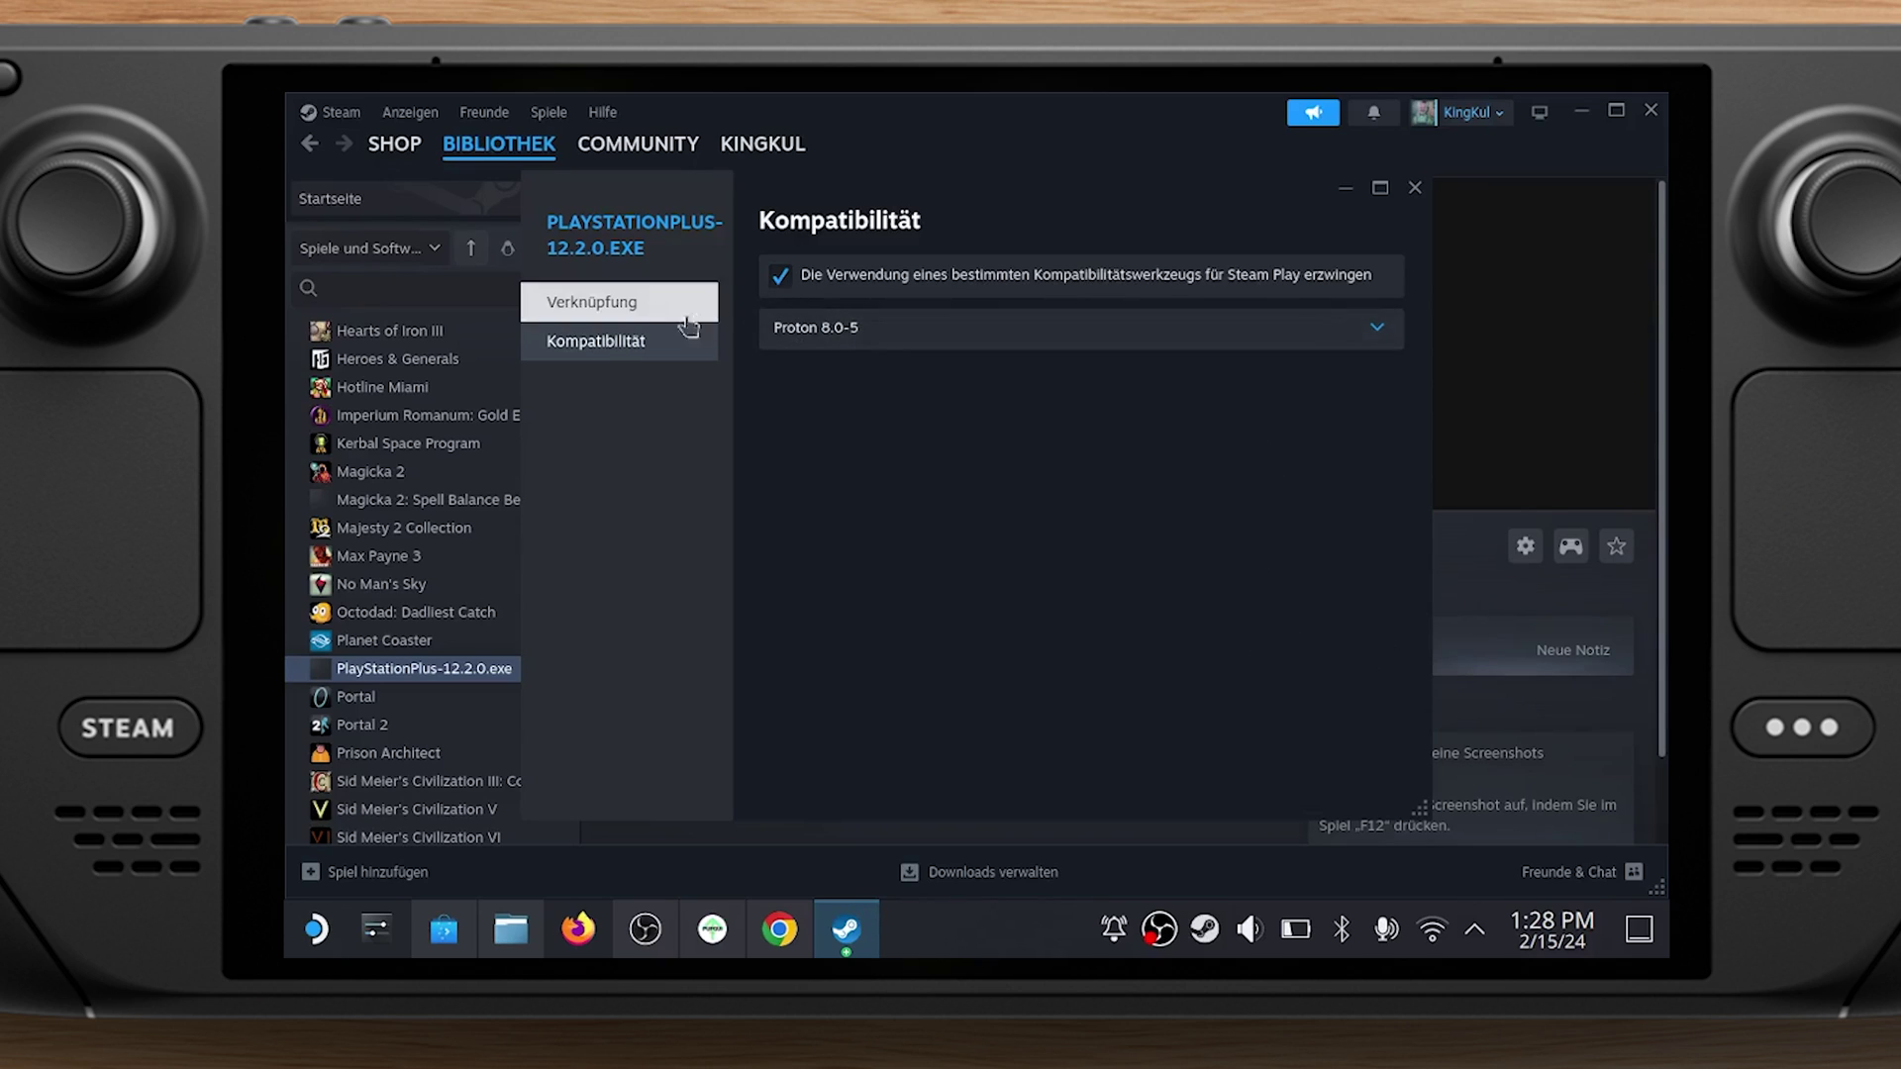
left_click(633, 309)
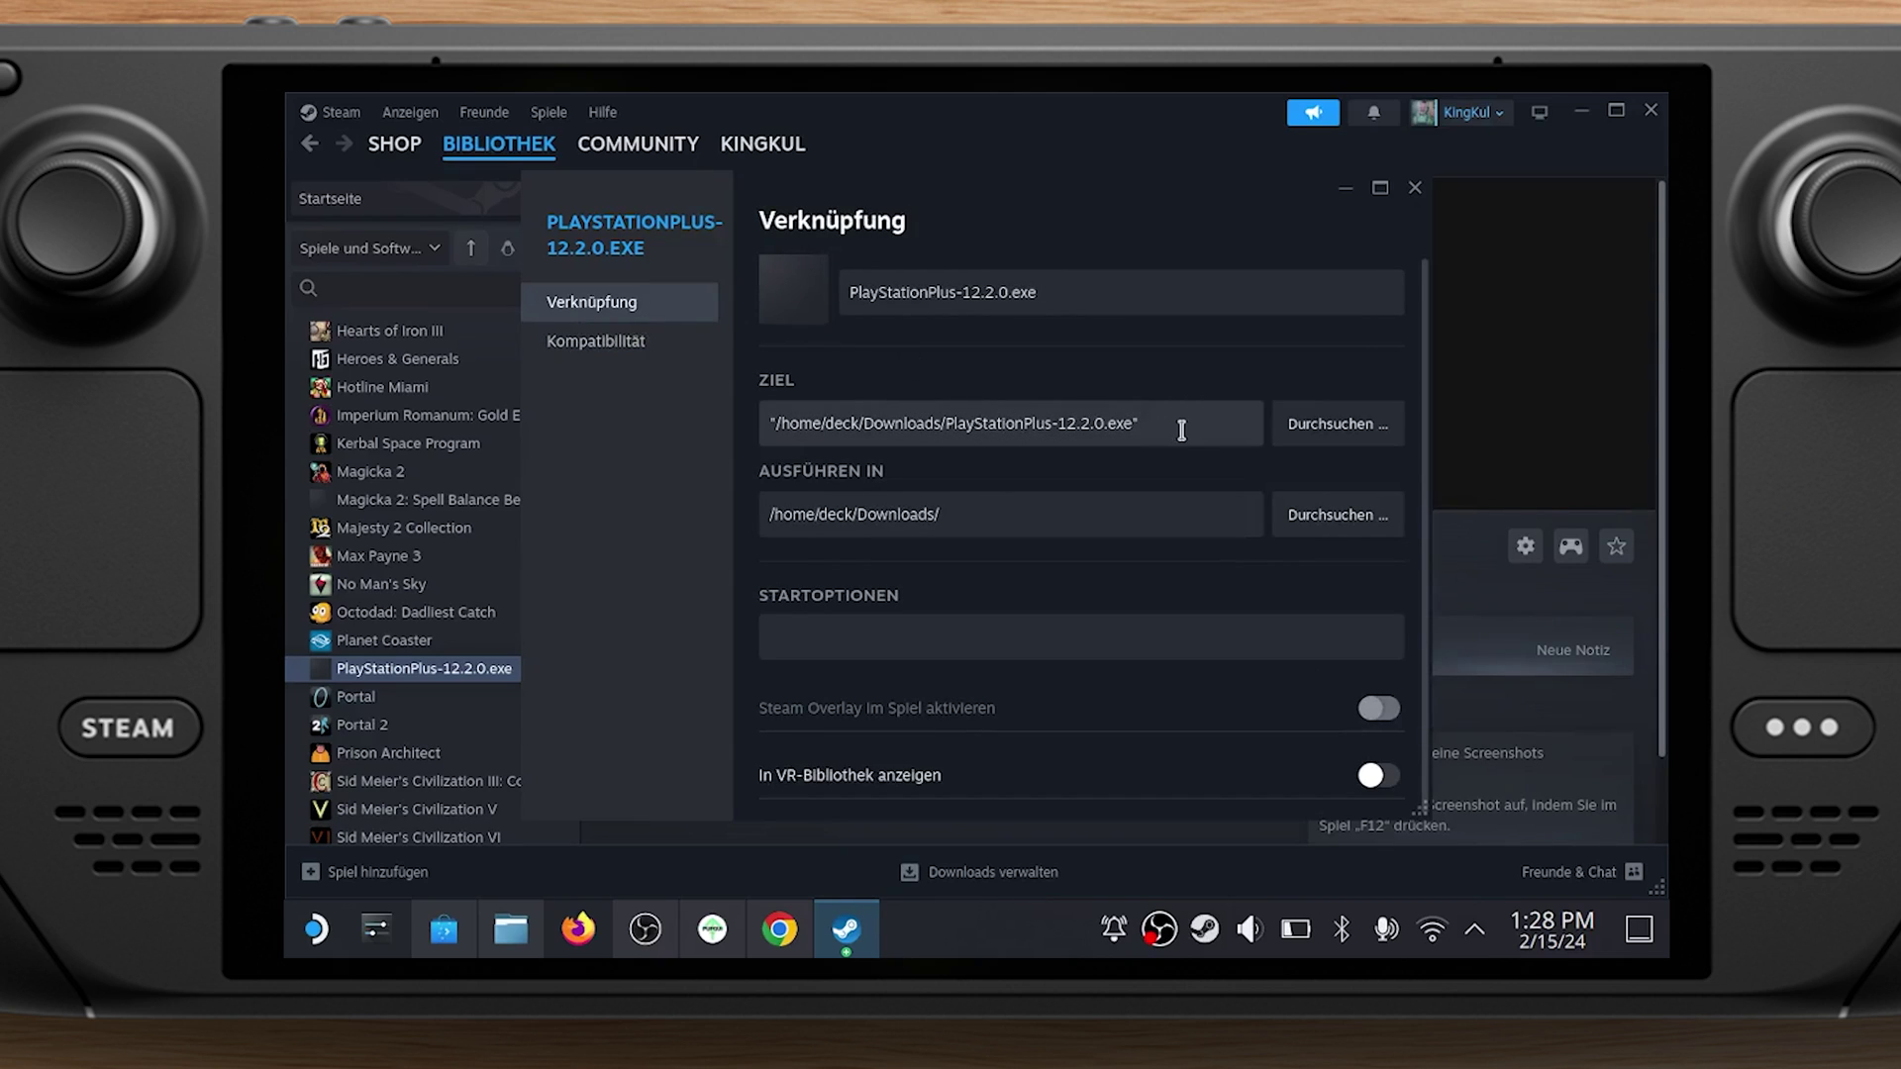
left_click(1416, 190)
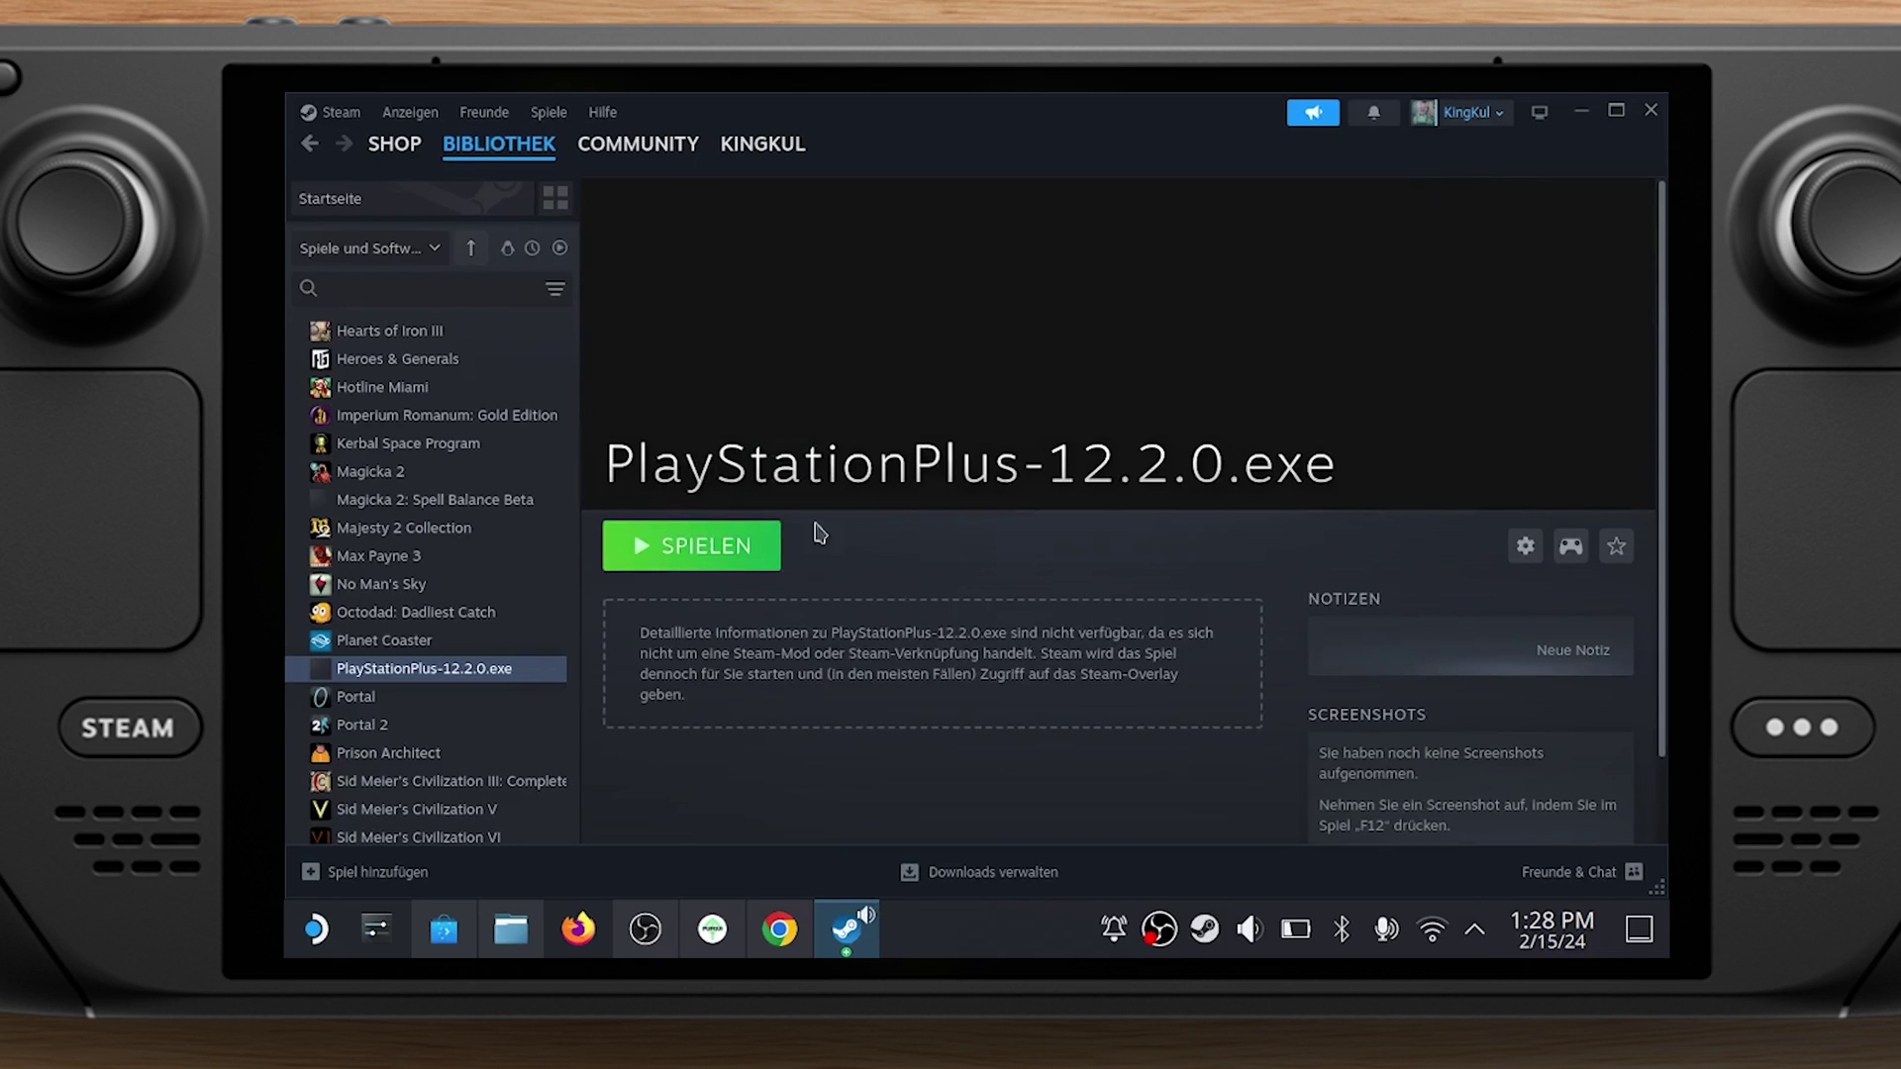
Run PlayStationPlus-12.2.0.exe from the library and accept the license agreement in the setup wizard
left_click(681, 551)
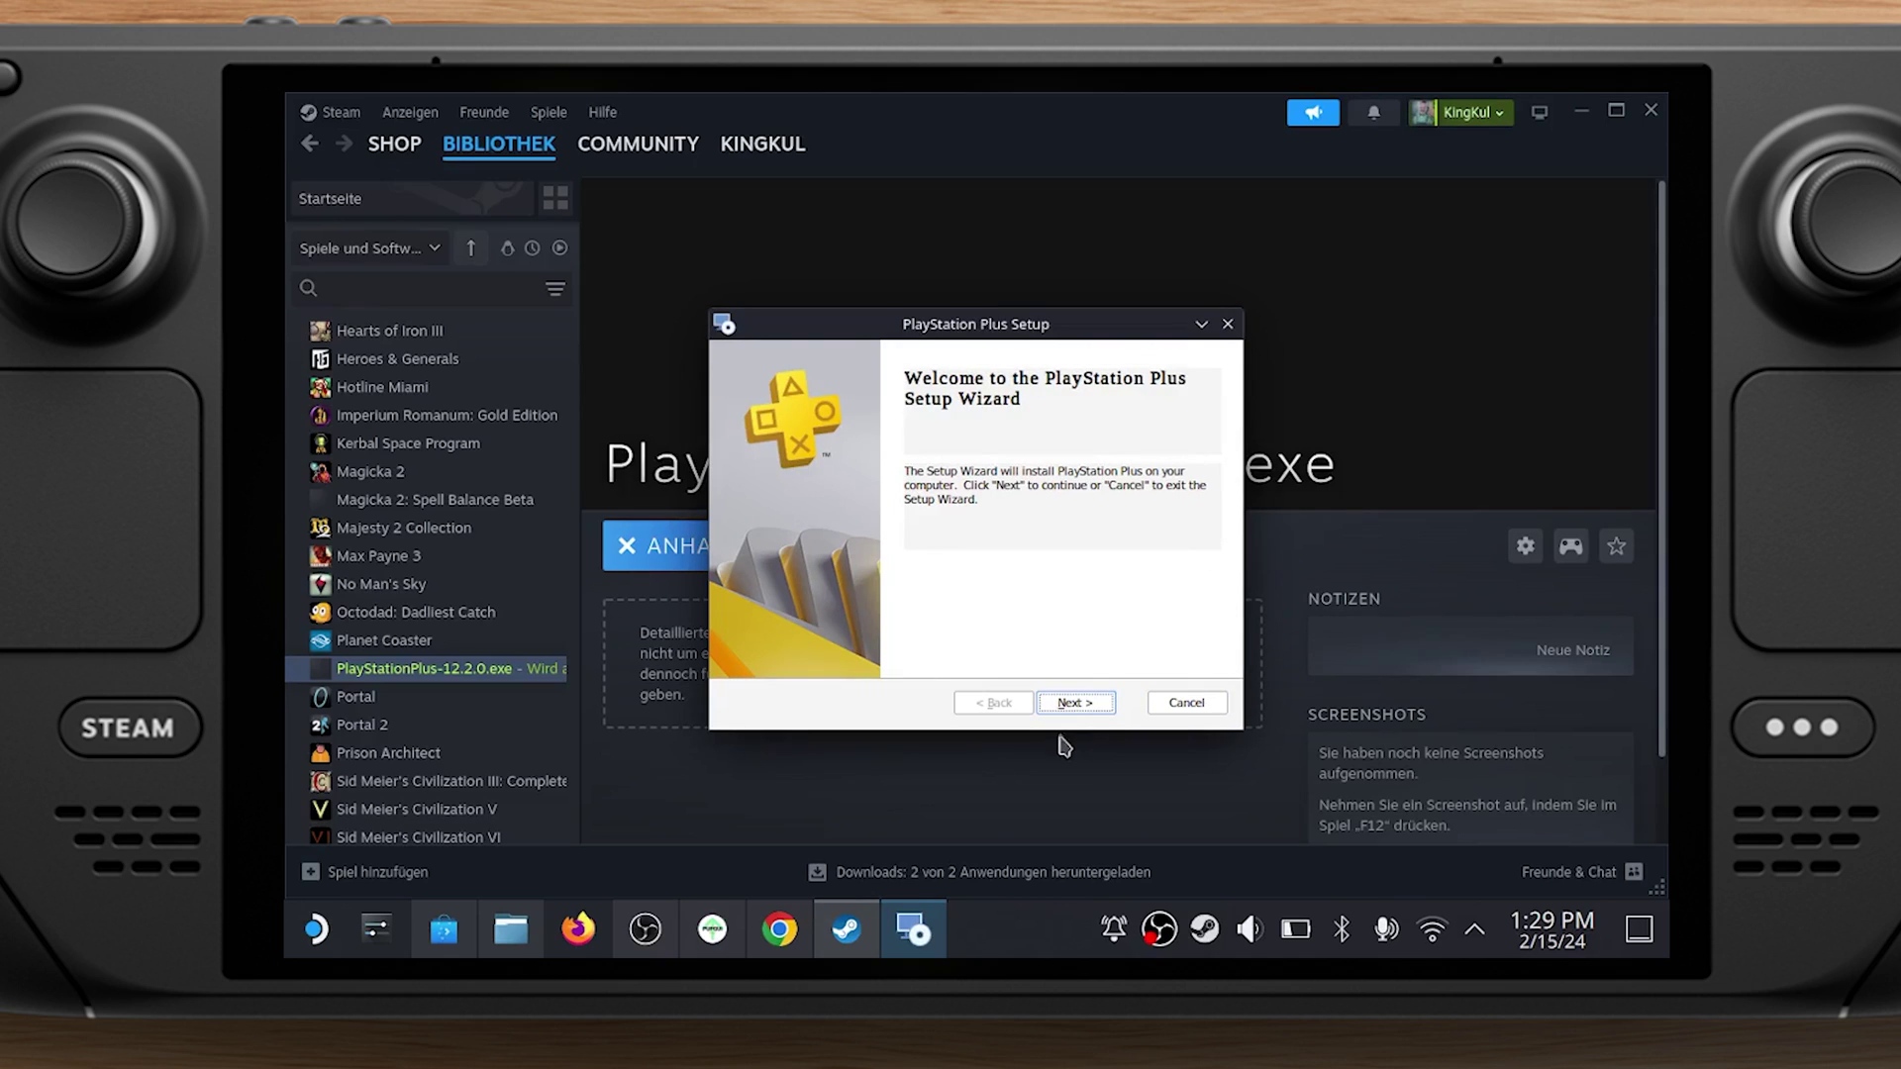
left_click(1077, 704)
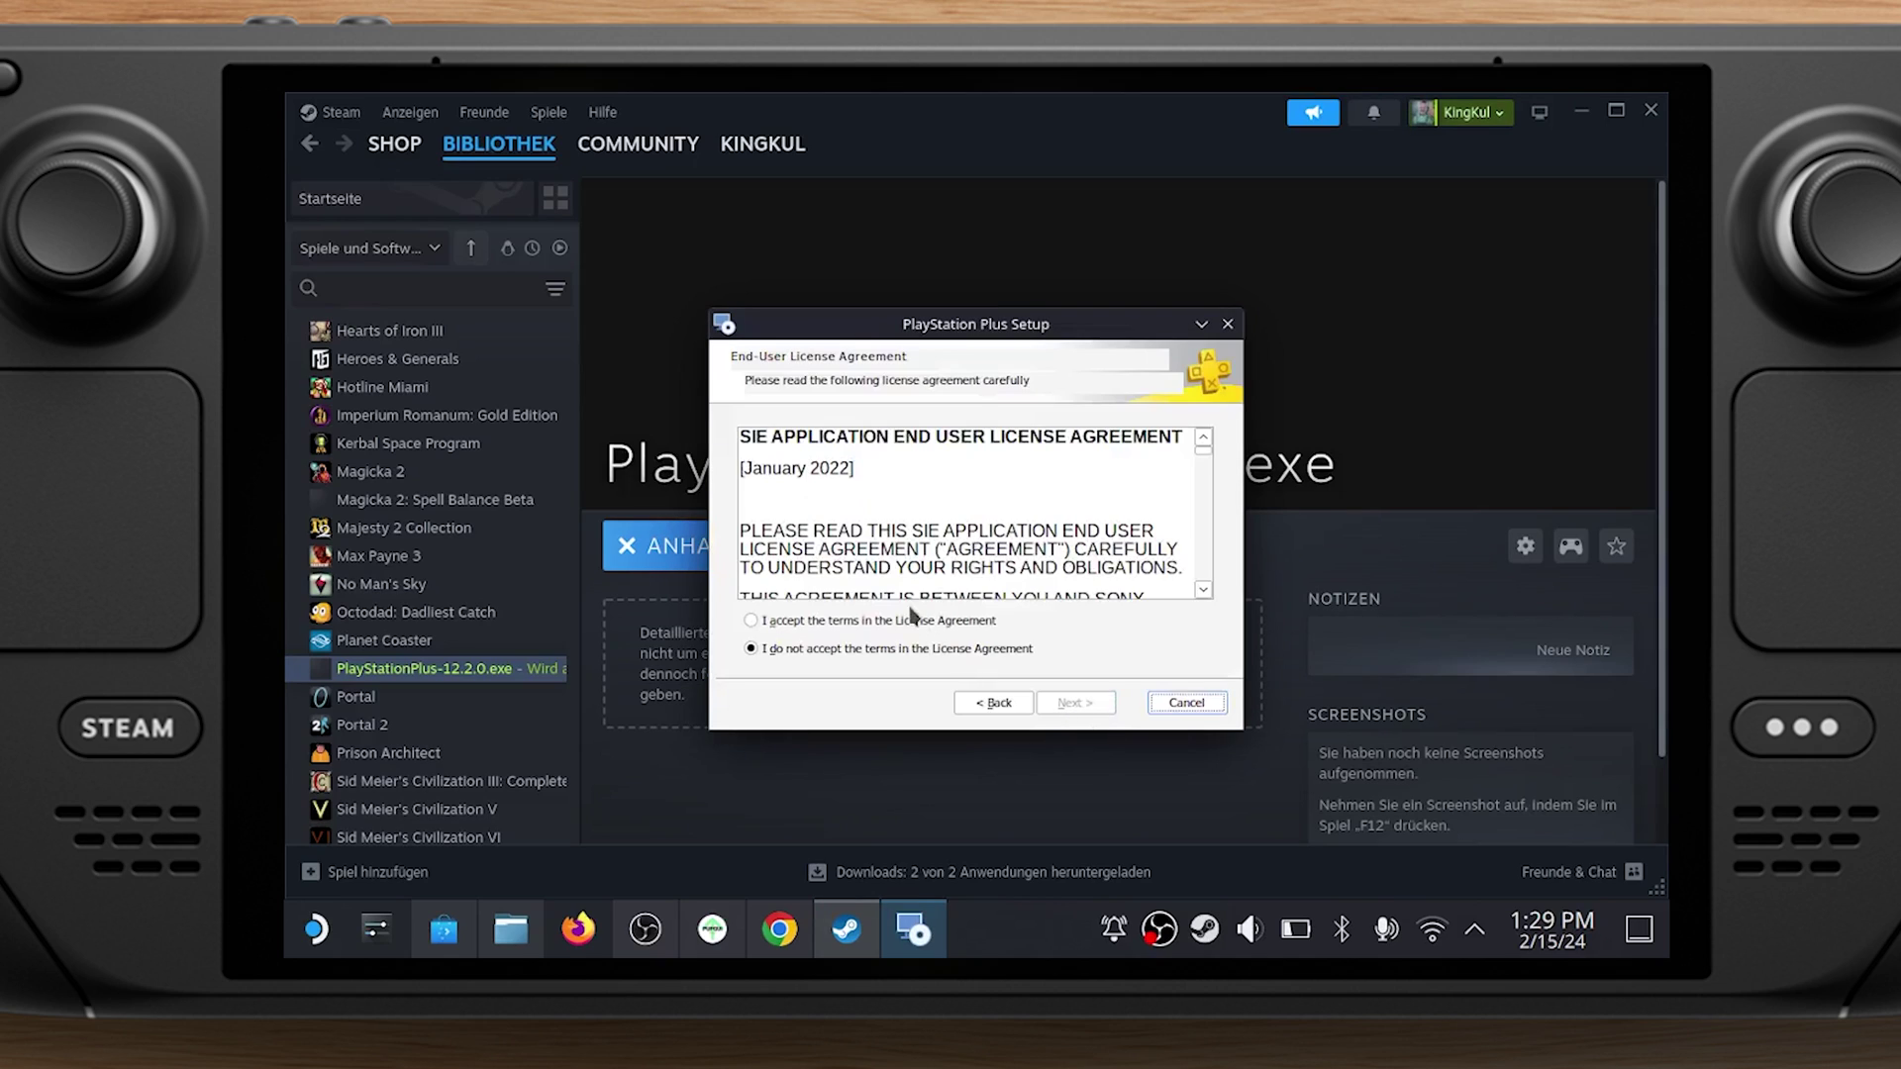
left_click(909, 621)
left_click(1084, 705)
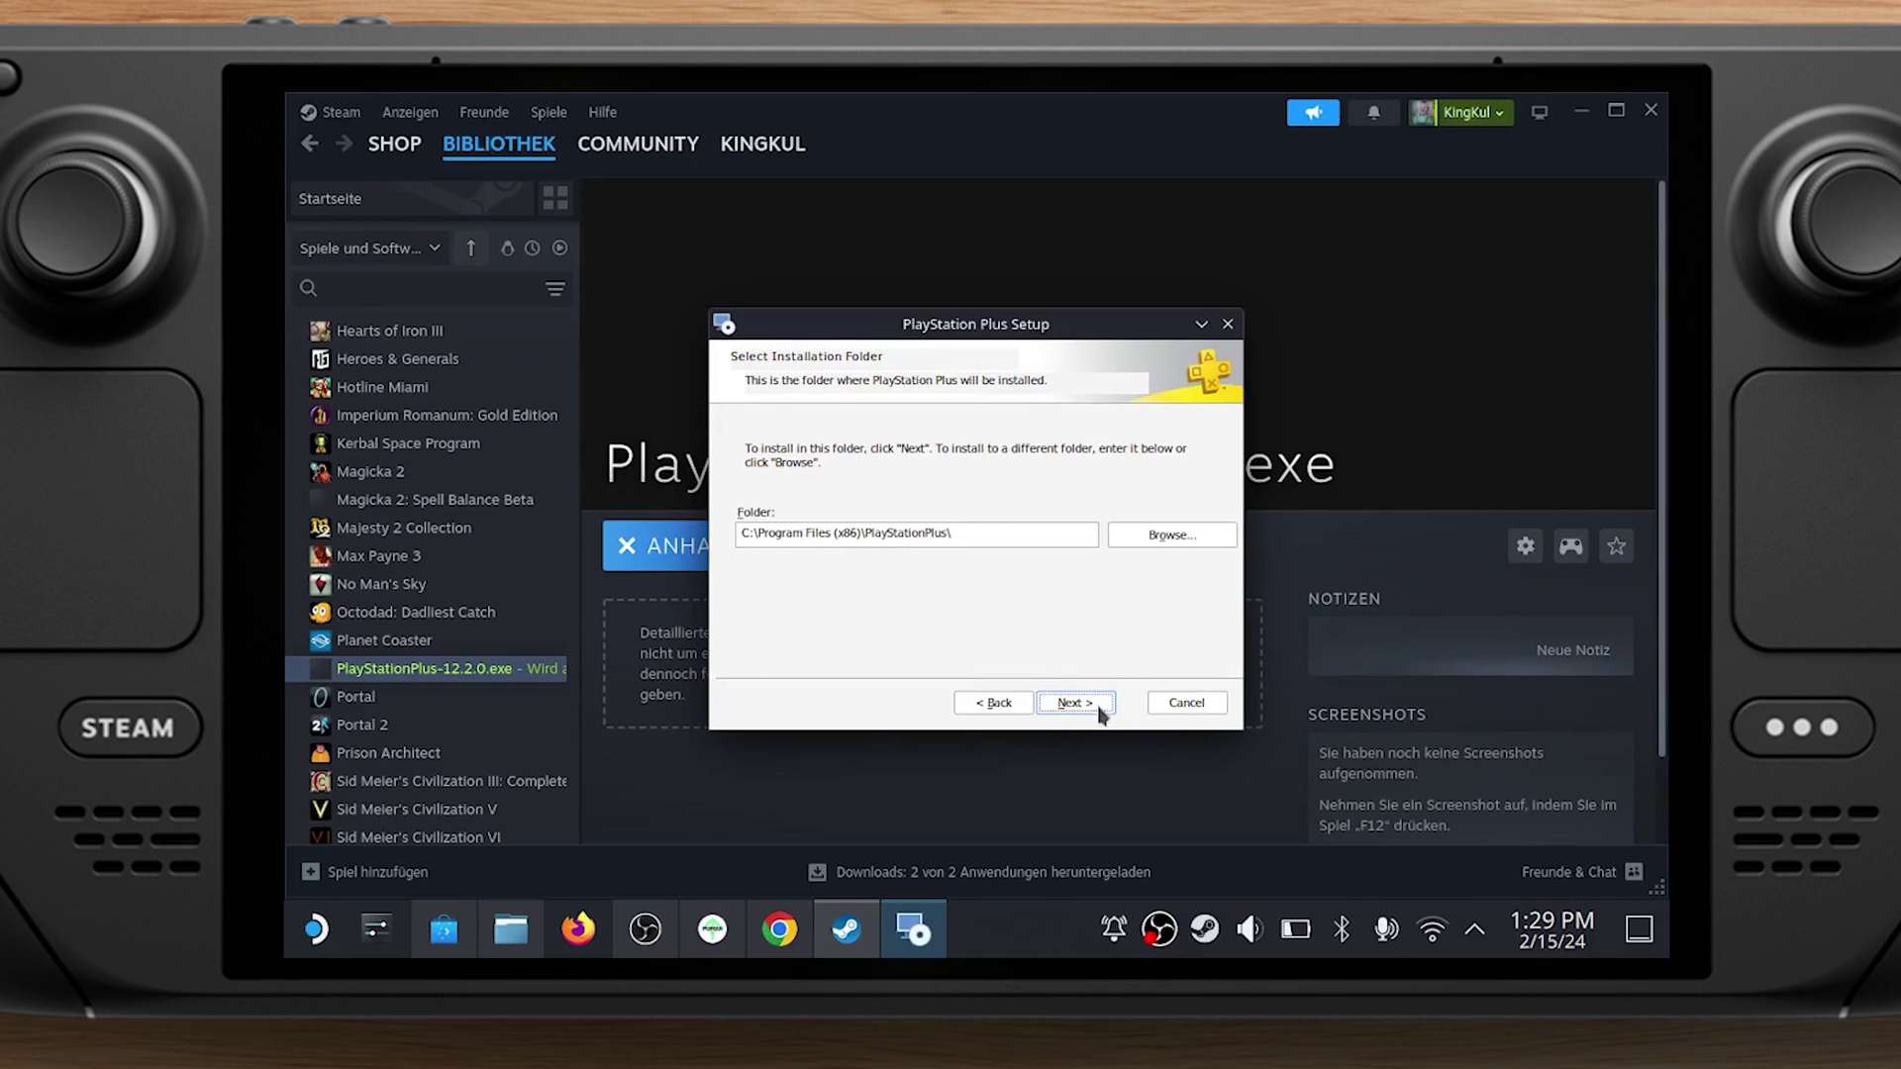
Install PlayStation Plus in the default folder with Desktop and Start Menu shortcuts, and finish setup without launching the app
left_click(1076, 704)
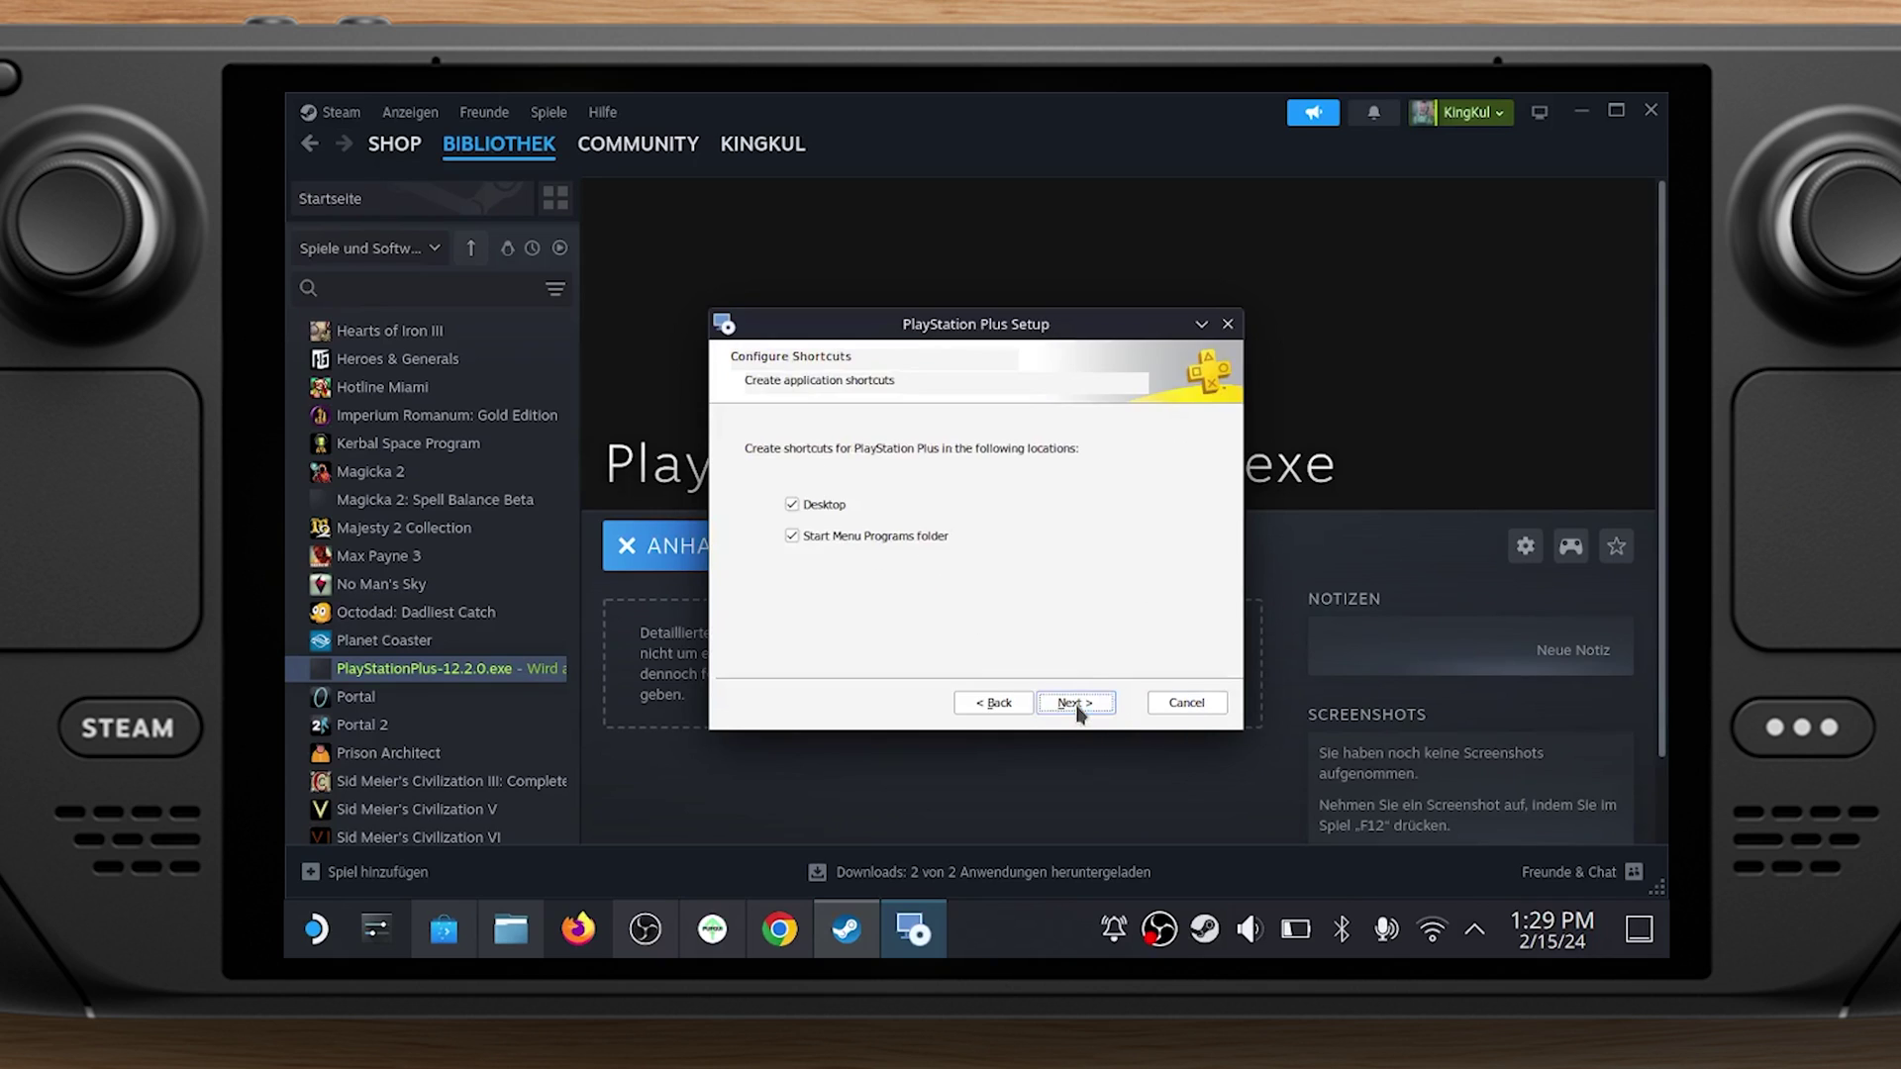
left_click(1076, 704)
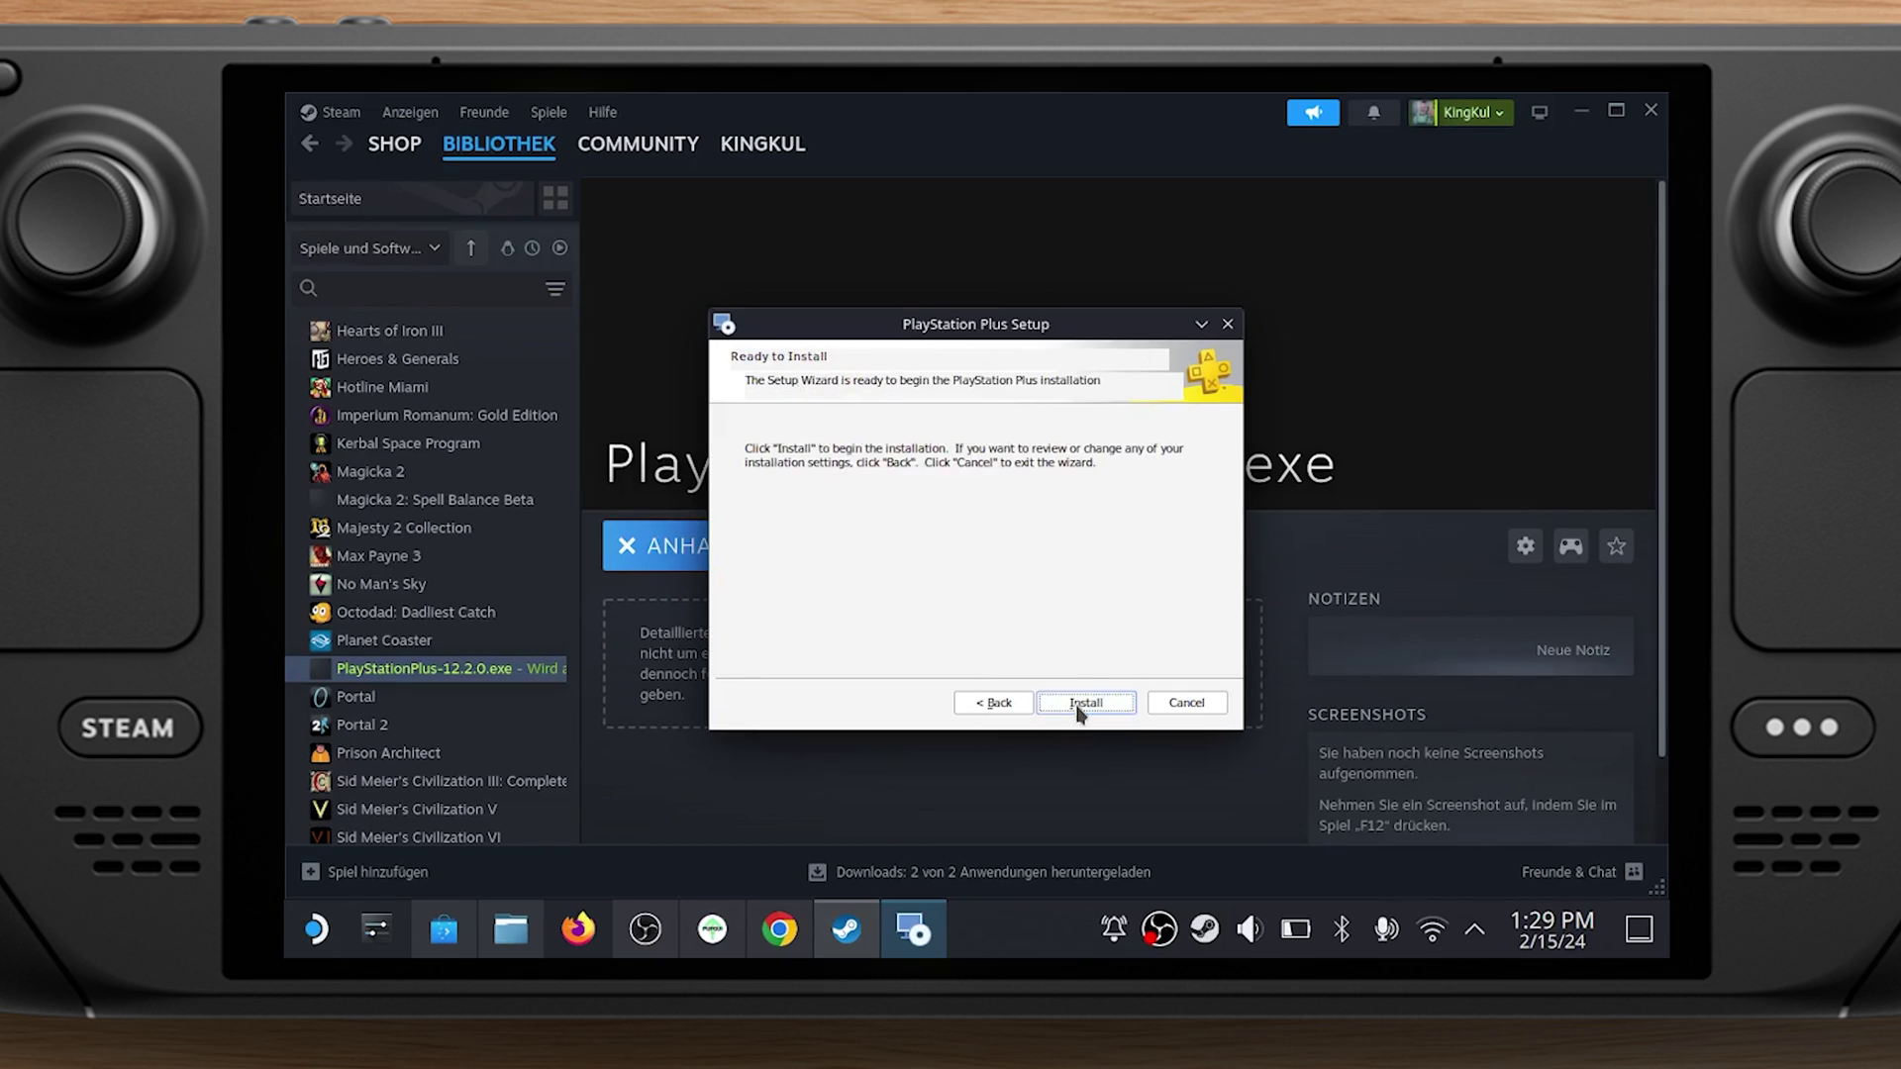
left_click(1080, 705)
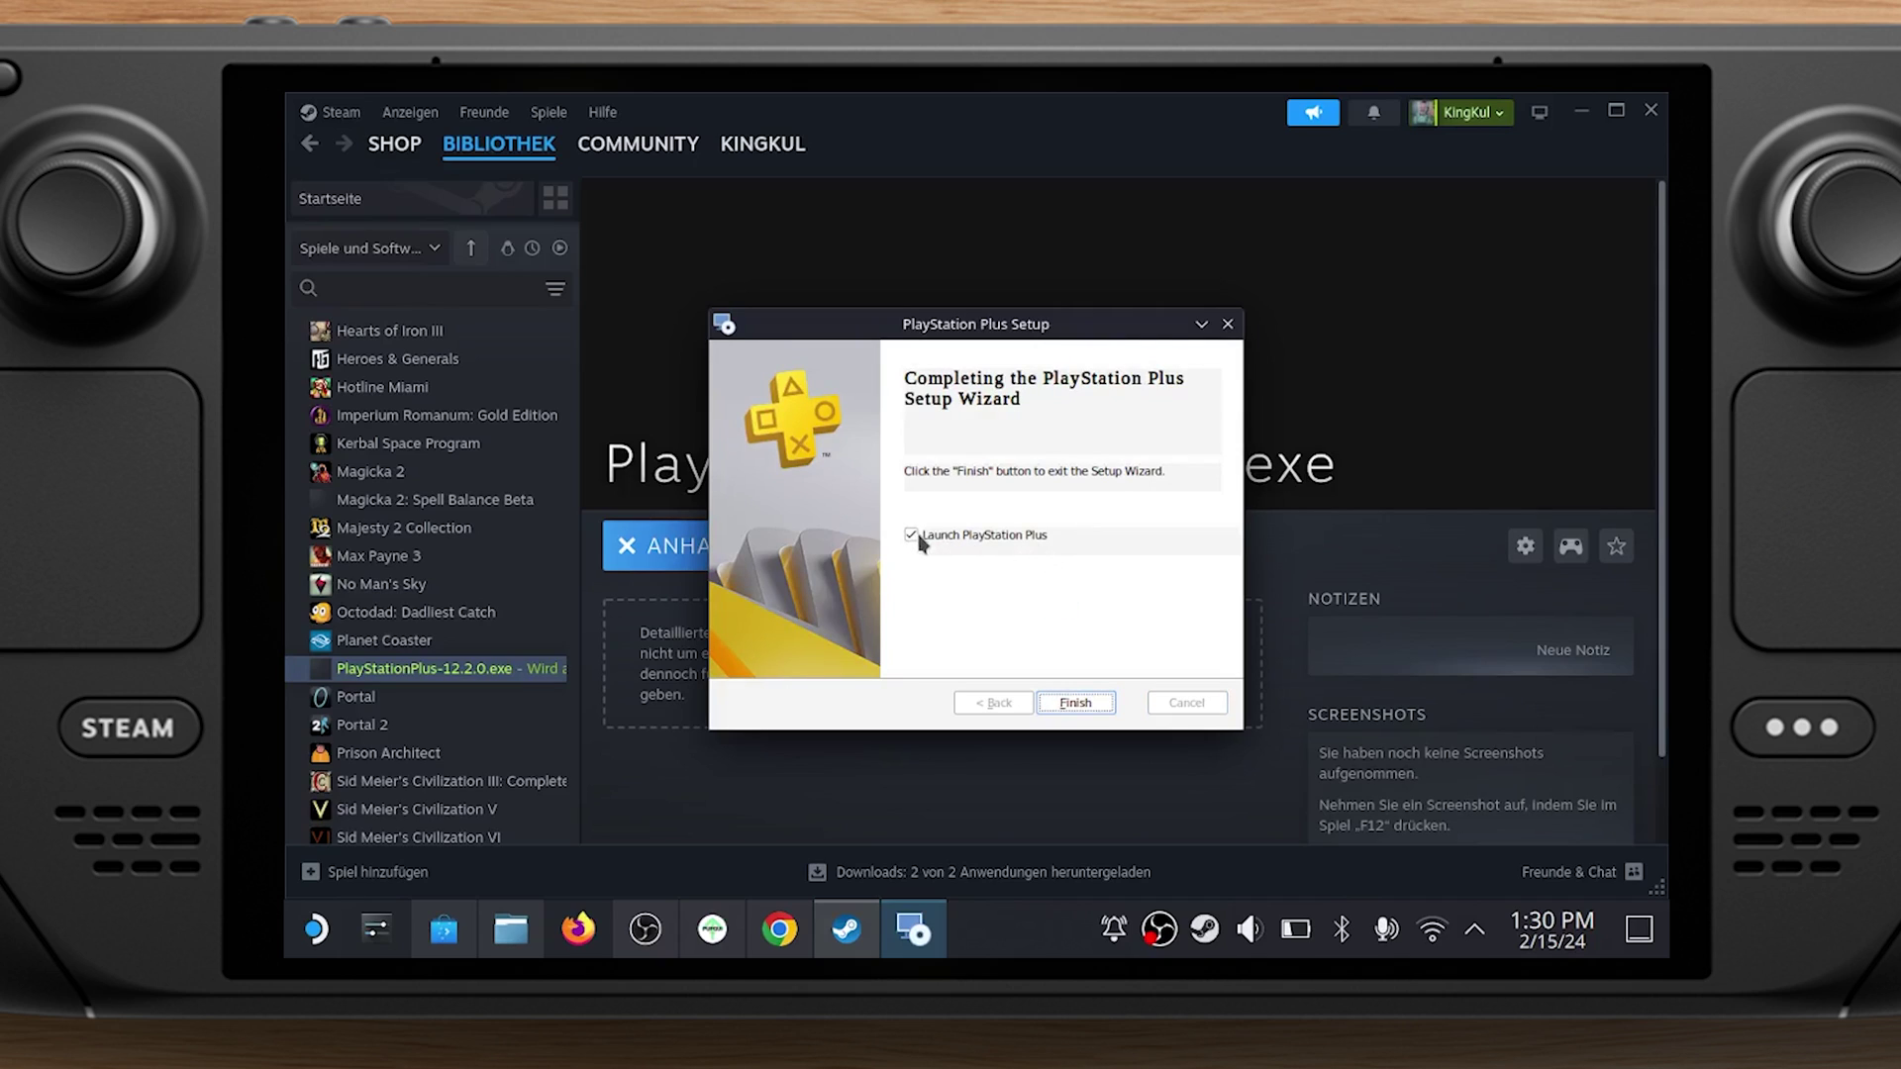
left_click(916, 538)
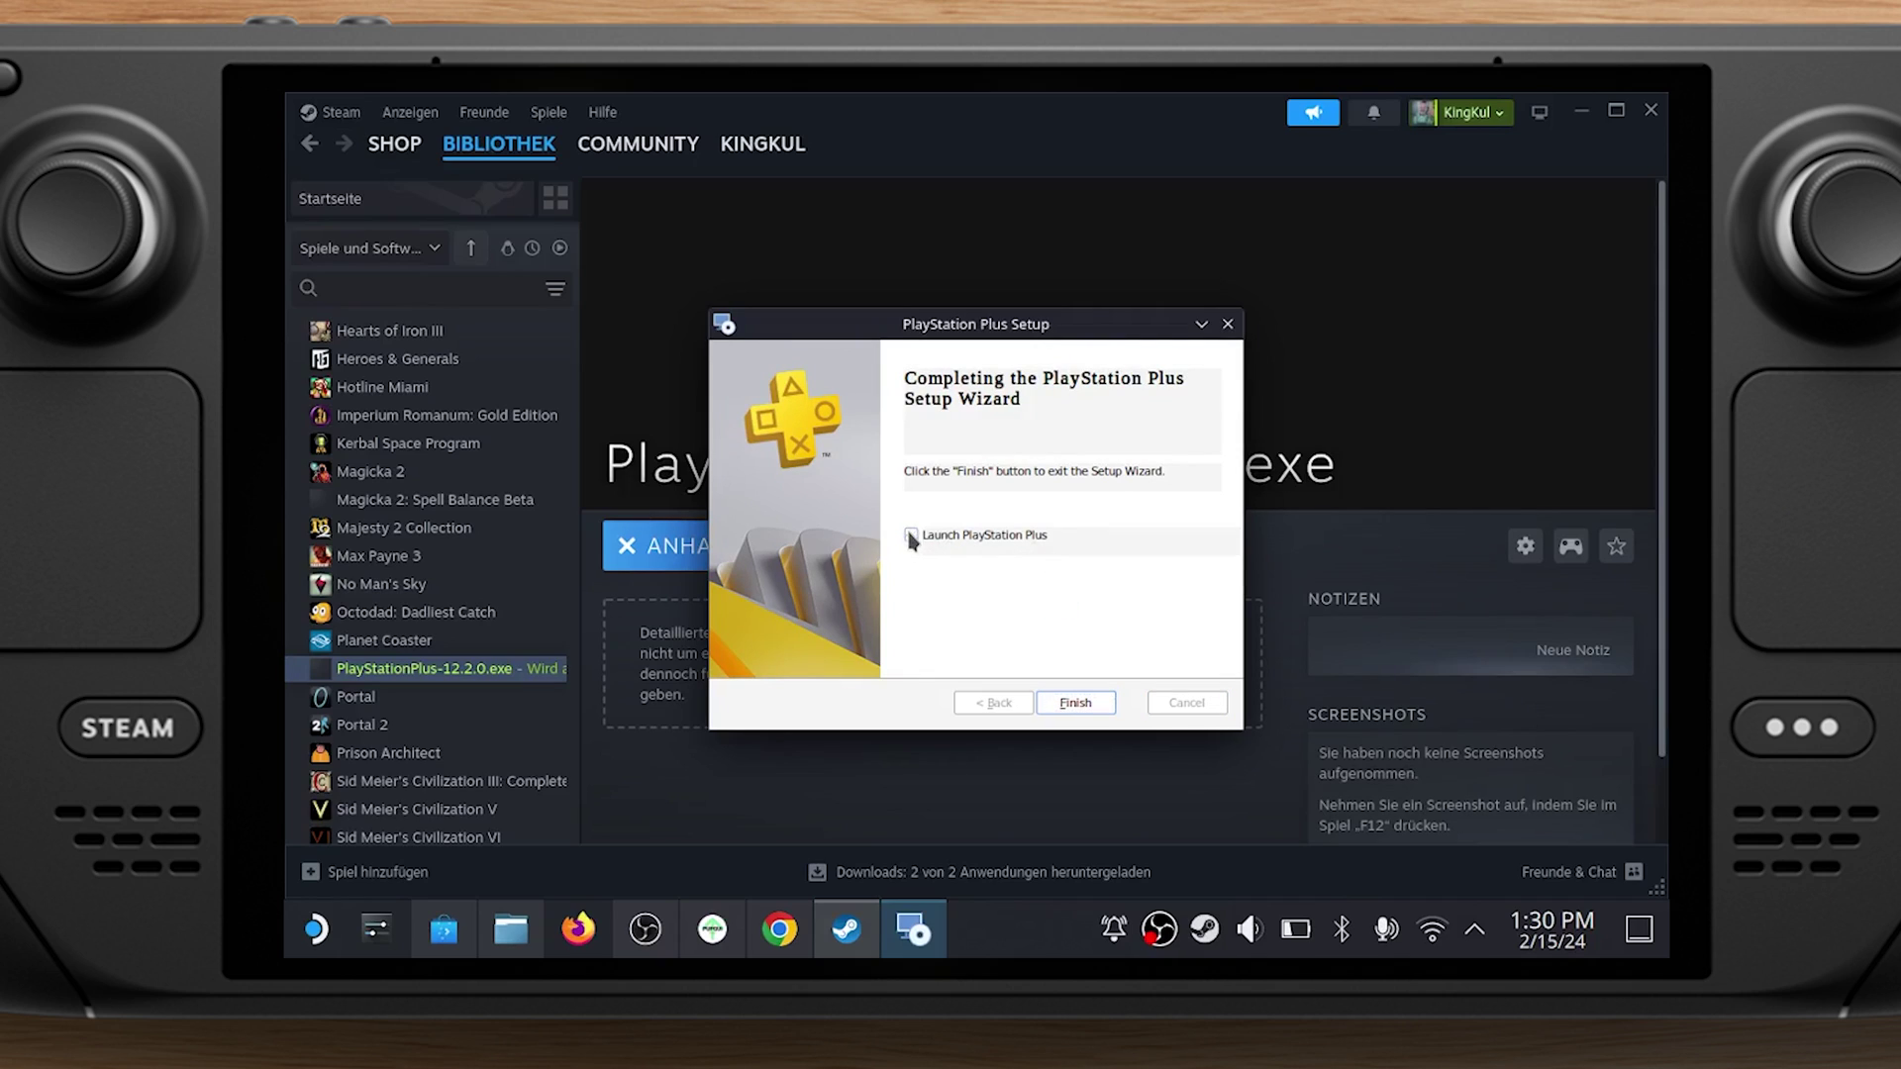
left_click(1095, 707)
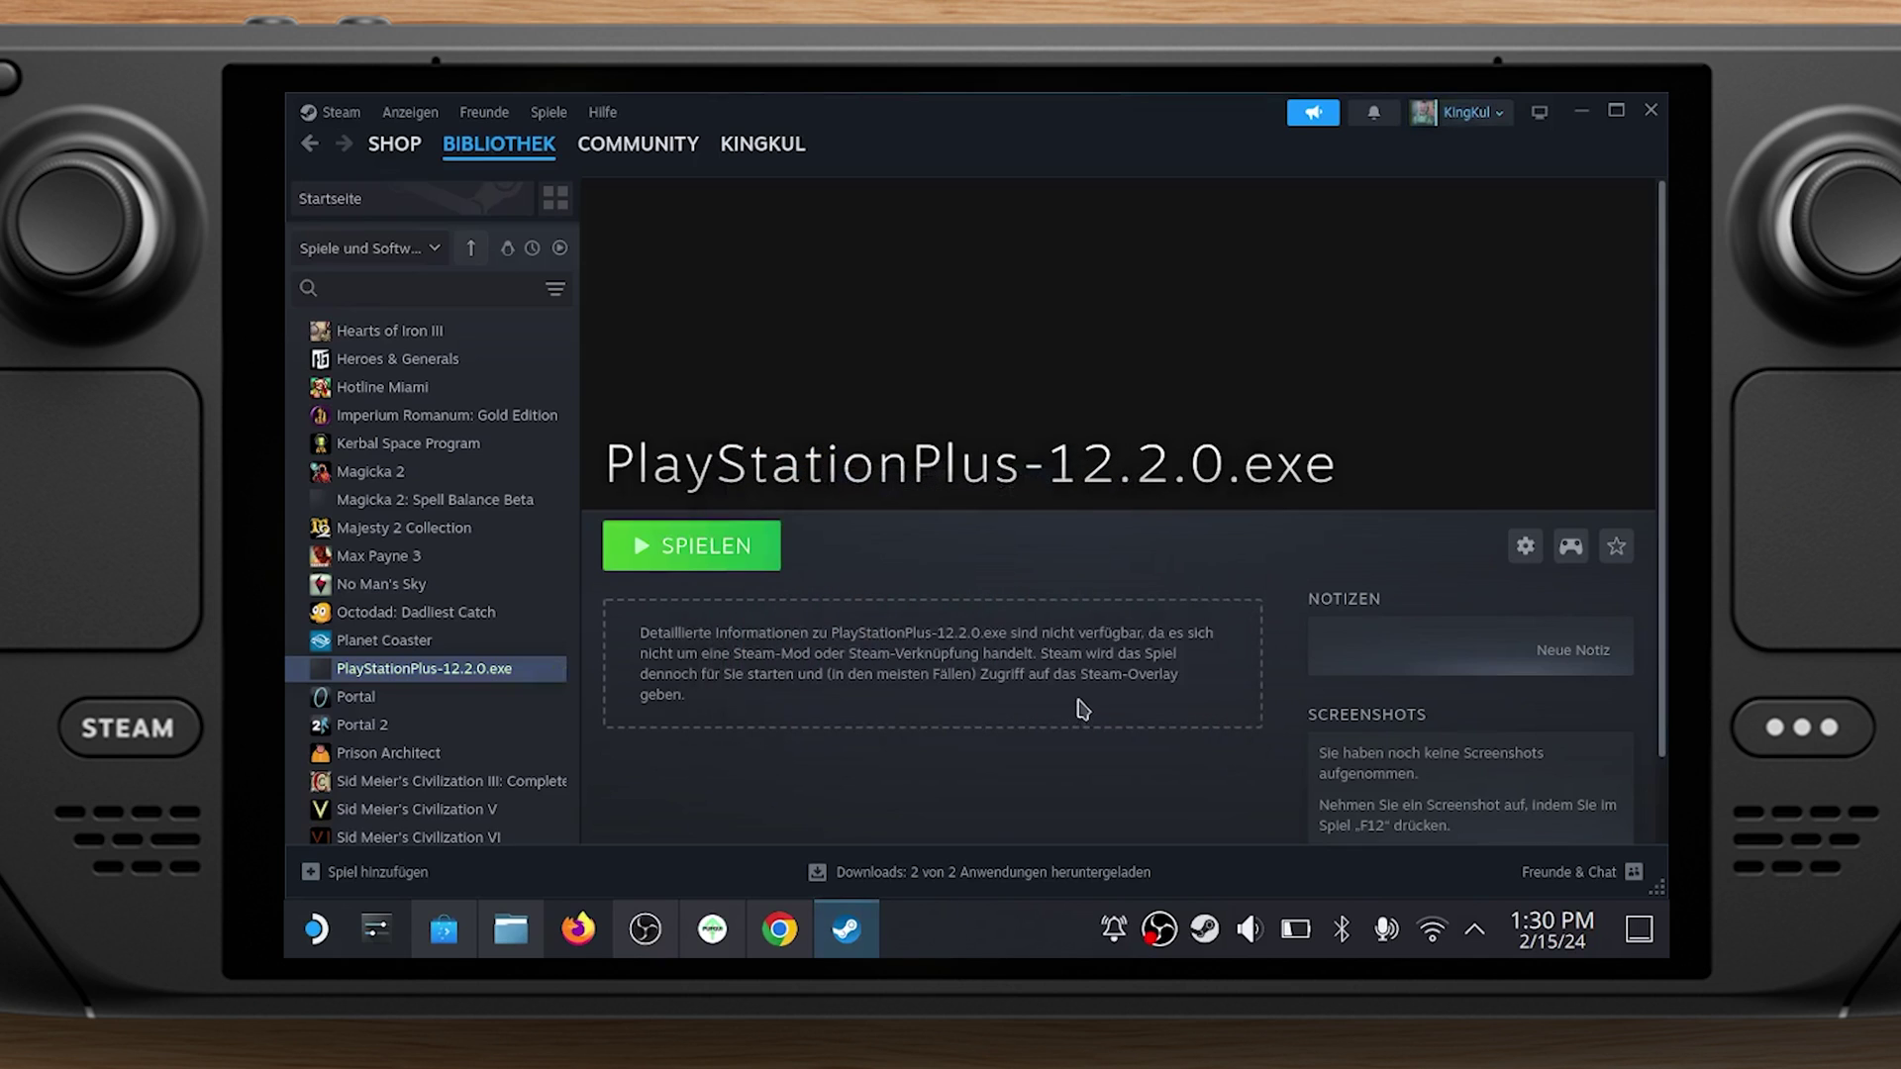
Switch from Steam to the browser guide and download the linked msvcr120.dll.tar.xz archive
left_click(1582, 111)
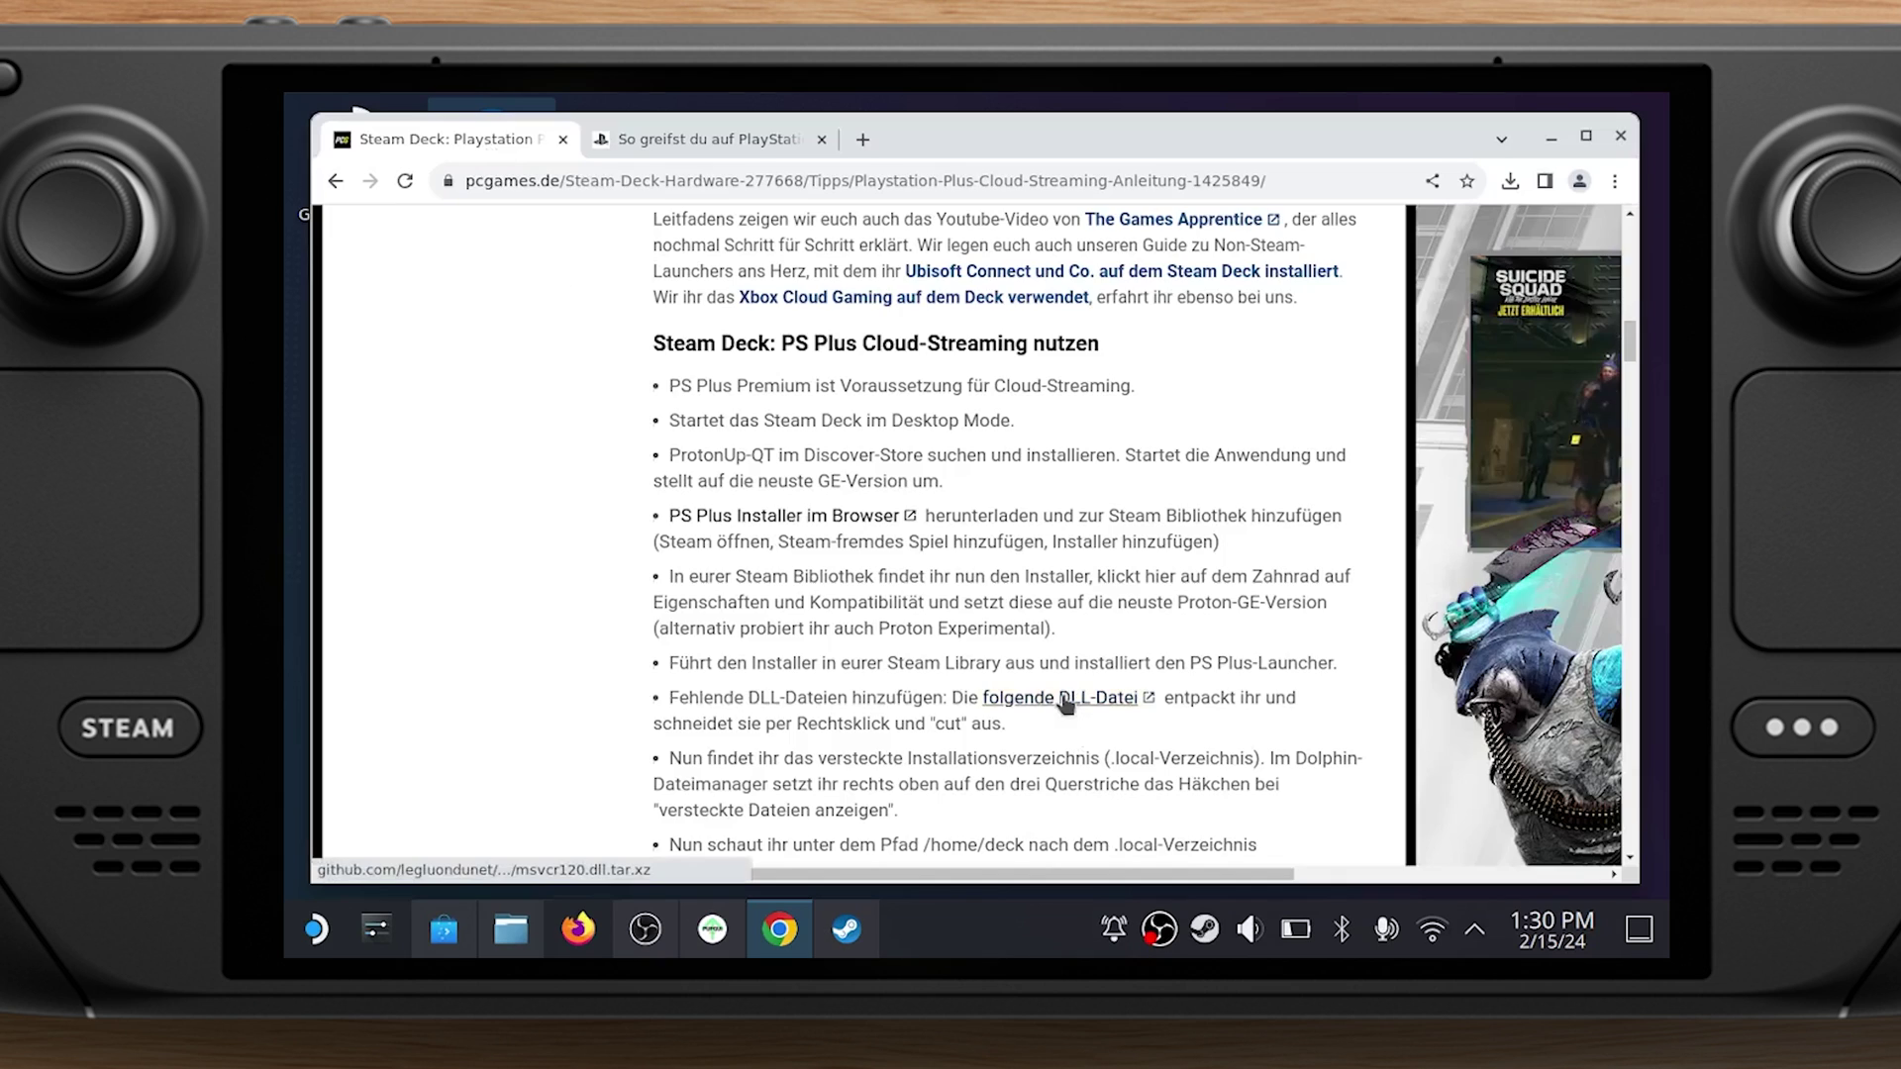
middle_click(1067, 699)
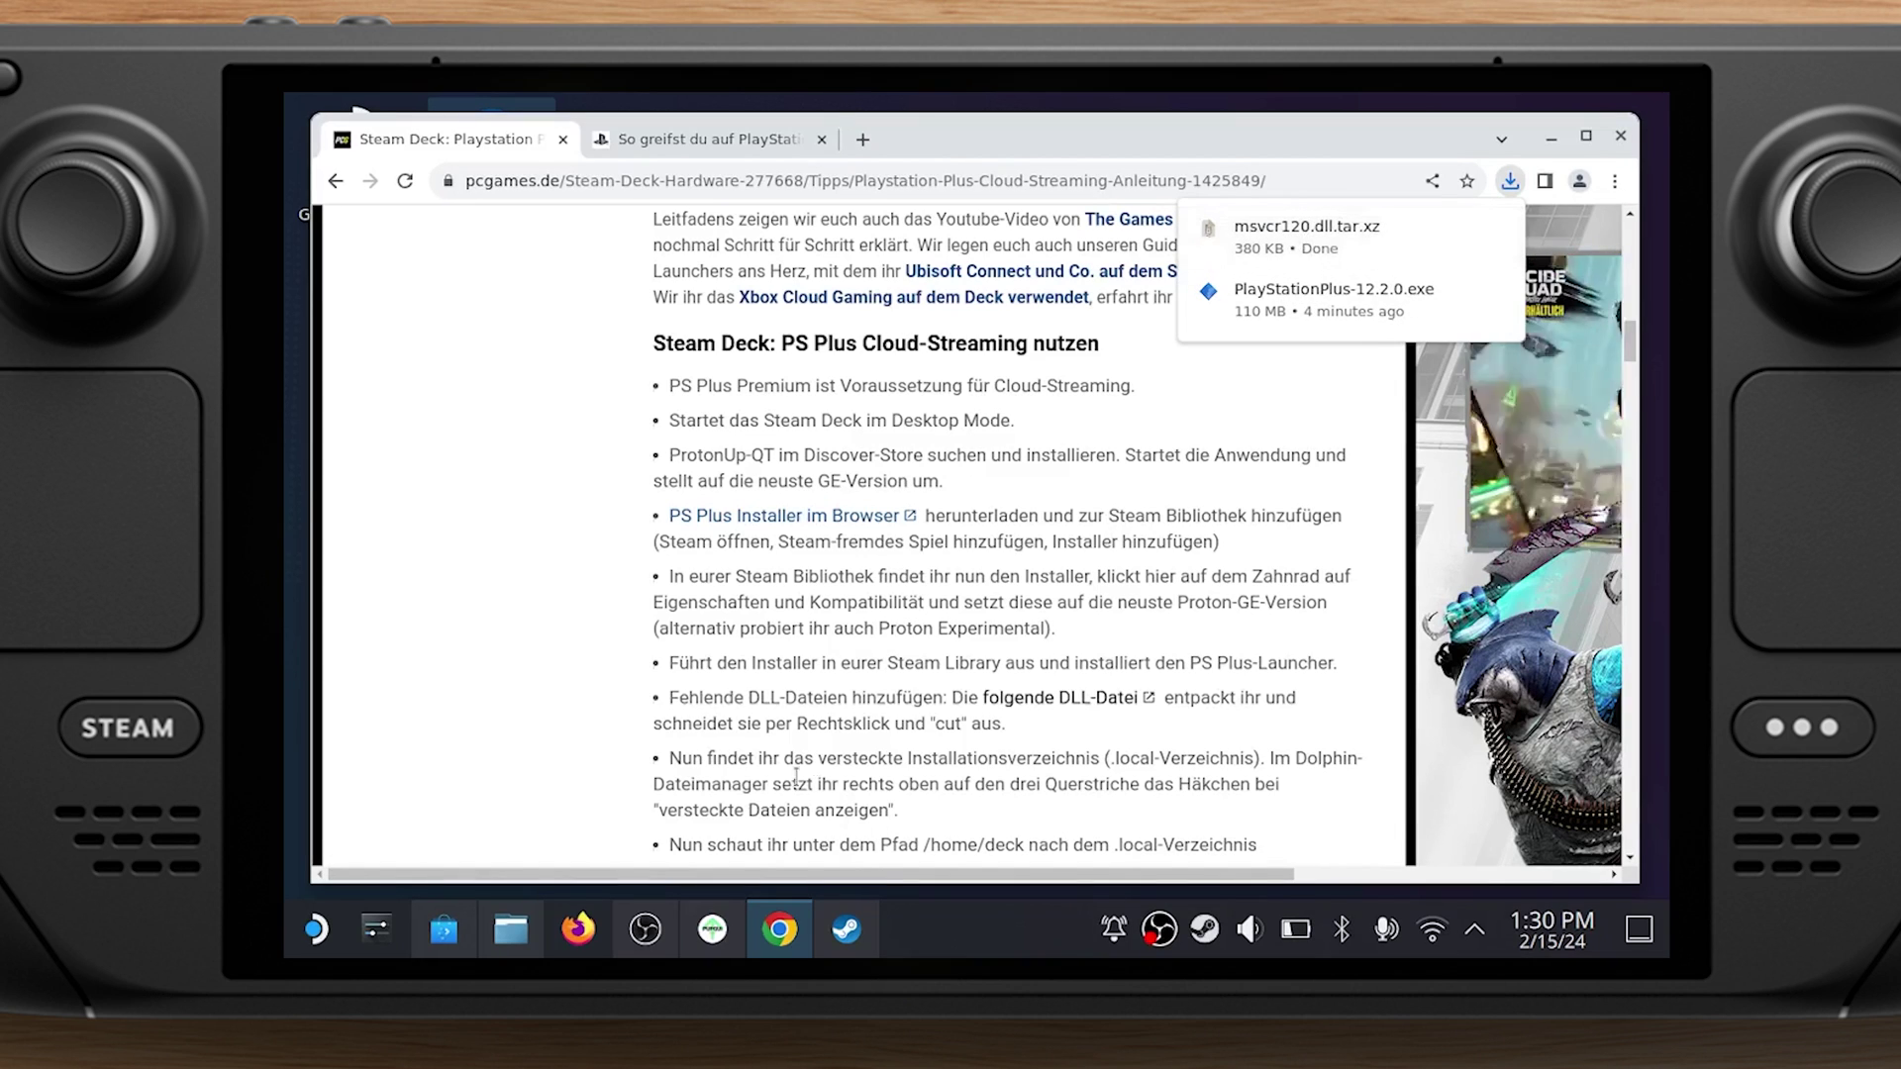
In the file manager's Downloads folder, extract msvcr120.dll.tar.xz in place and move the archive to the trash
left_click(516, 946)
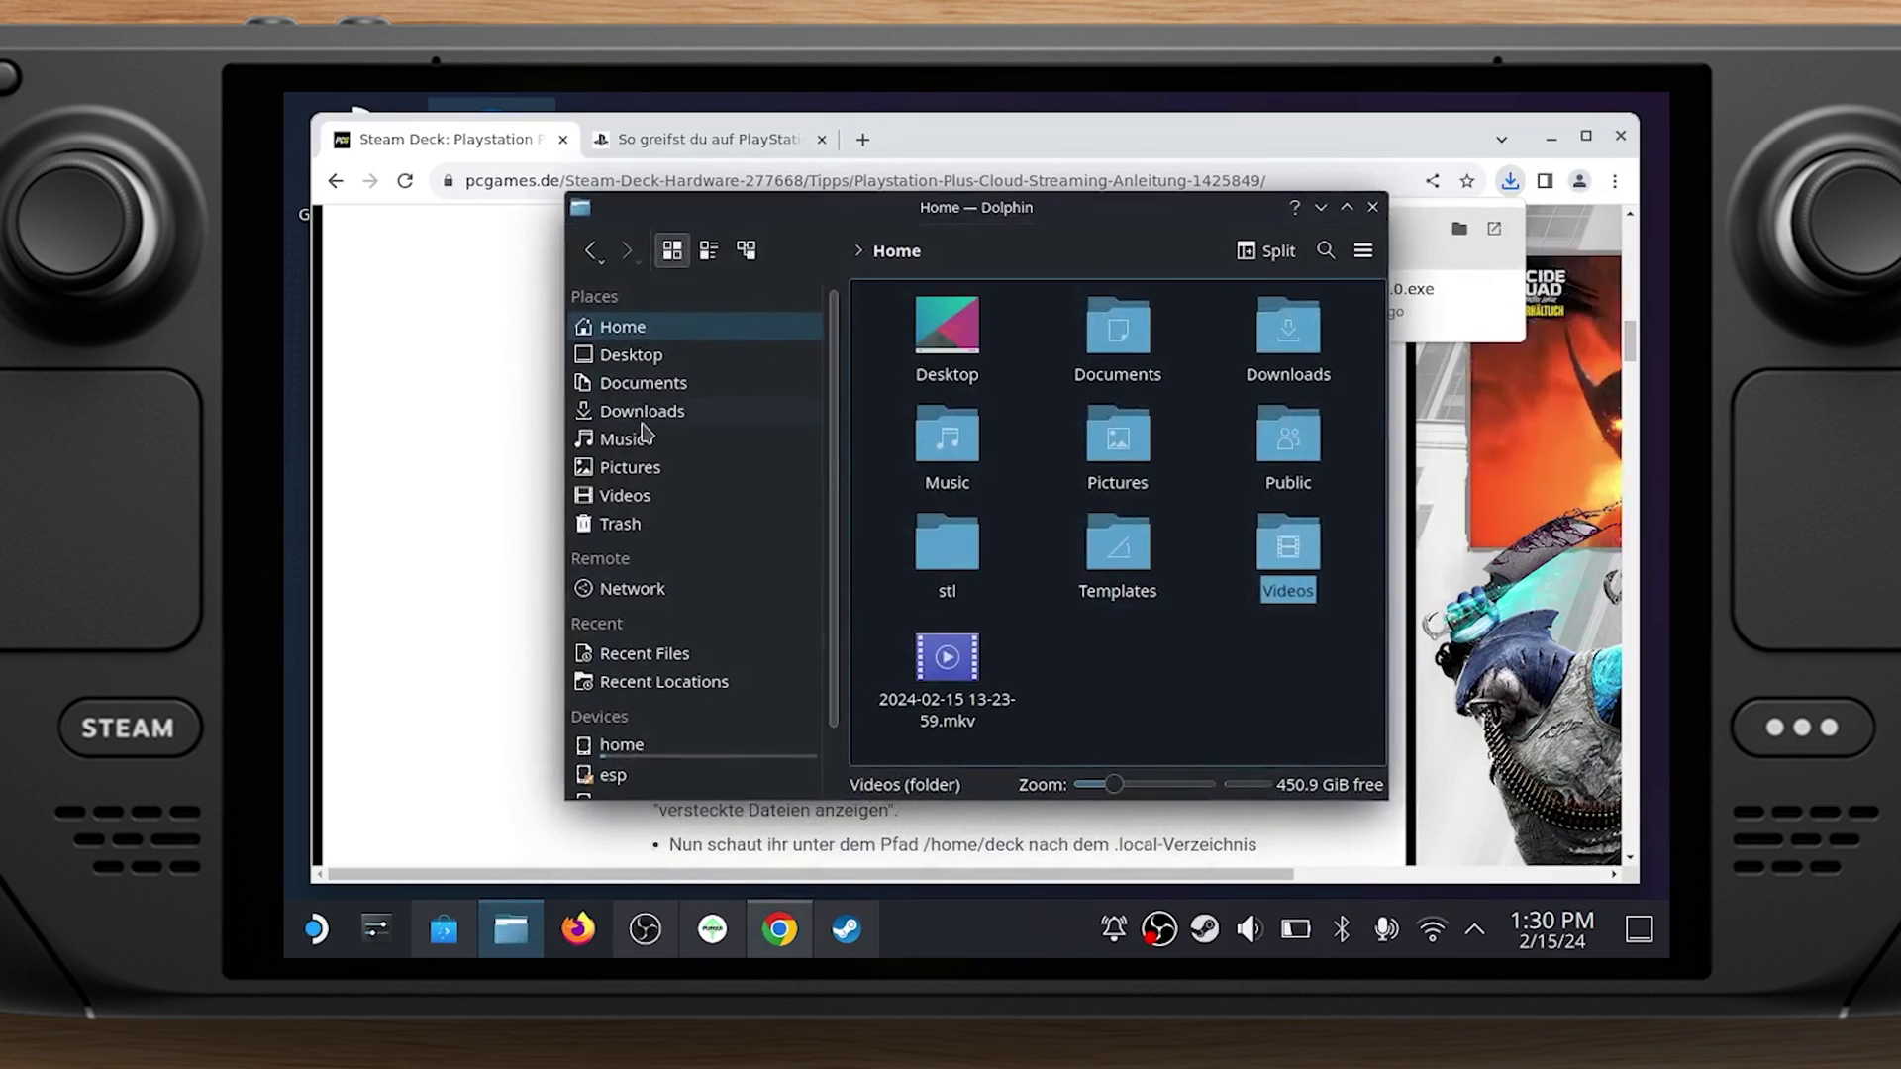
left_click(642, 414)
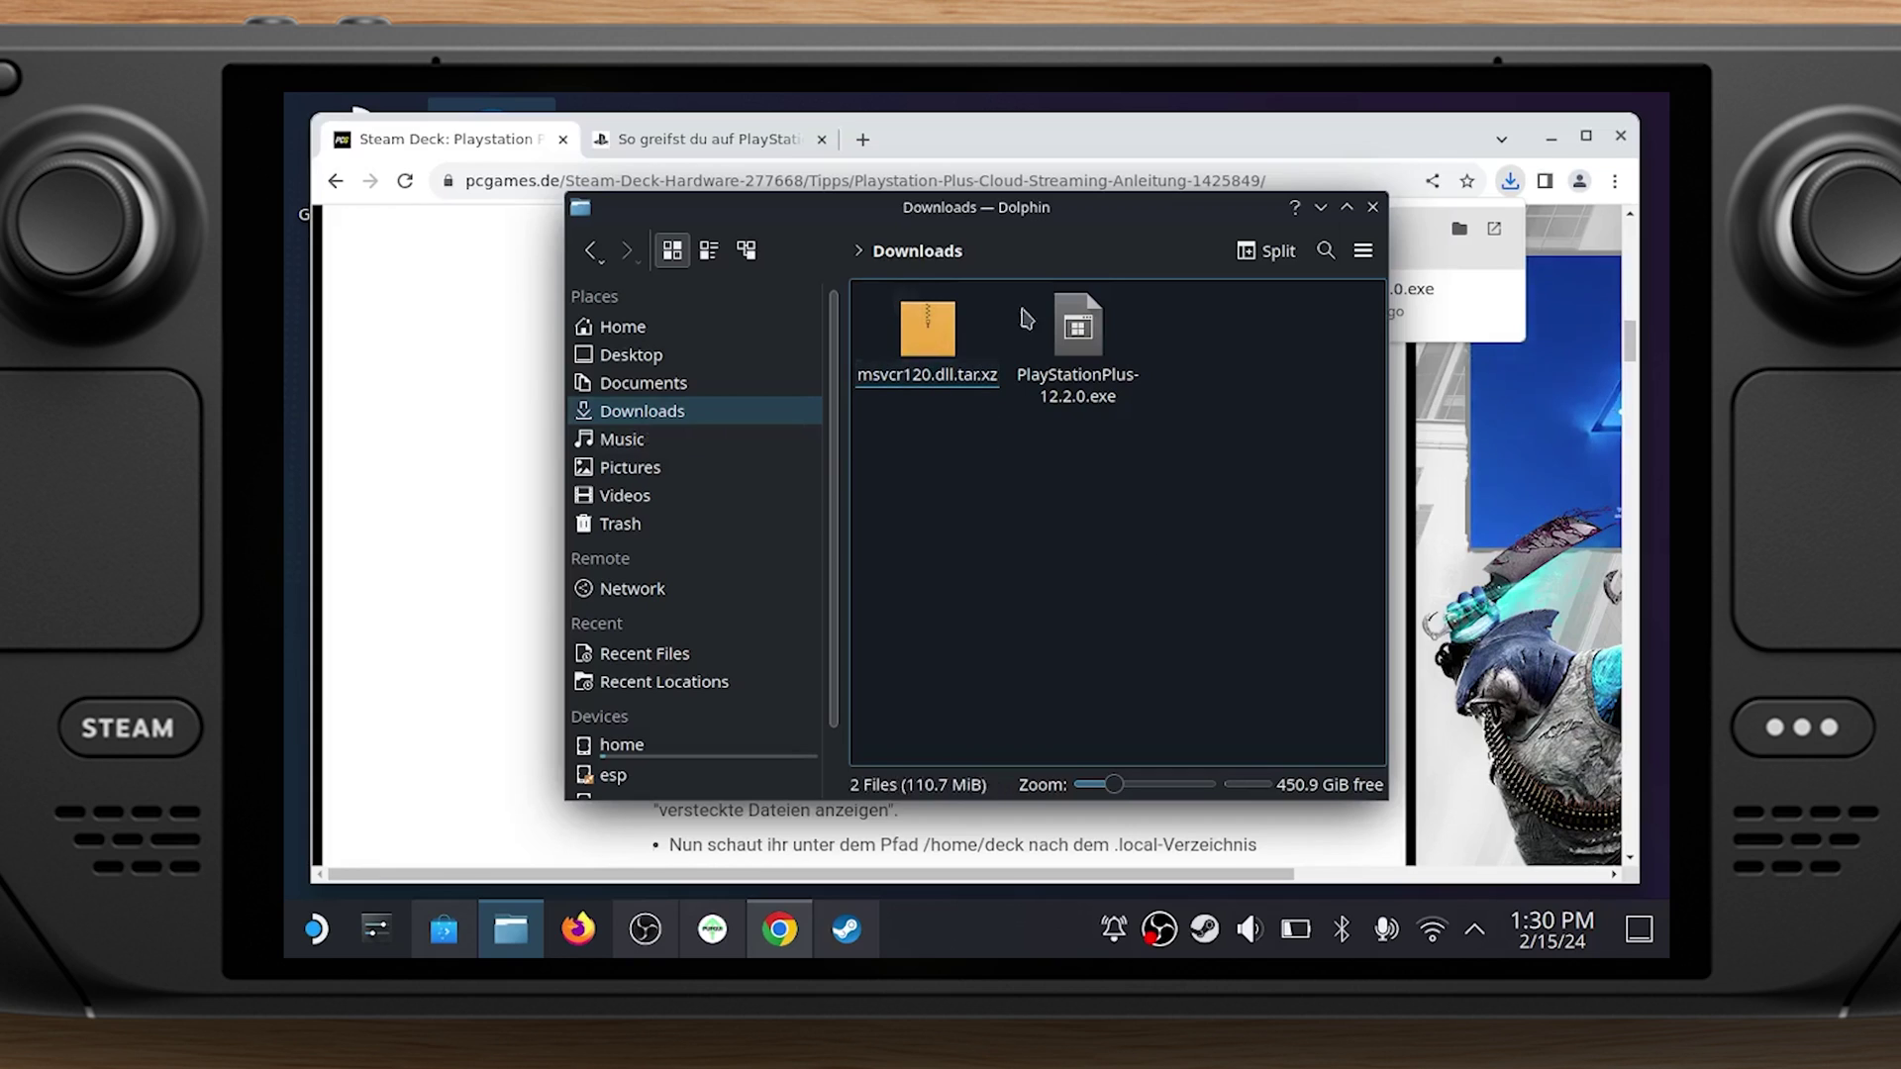
left_click(932, 346)
right_click(932, 345)
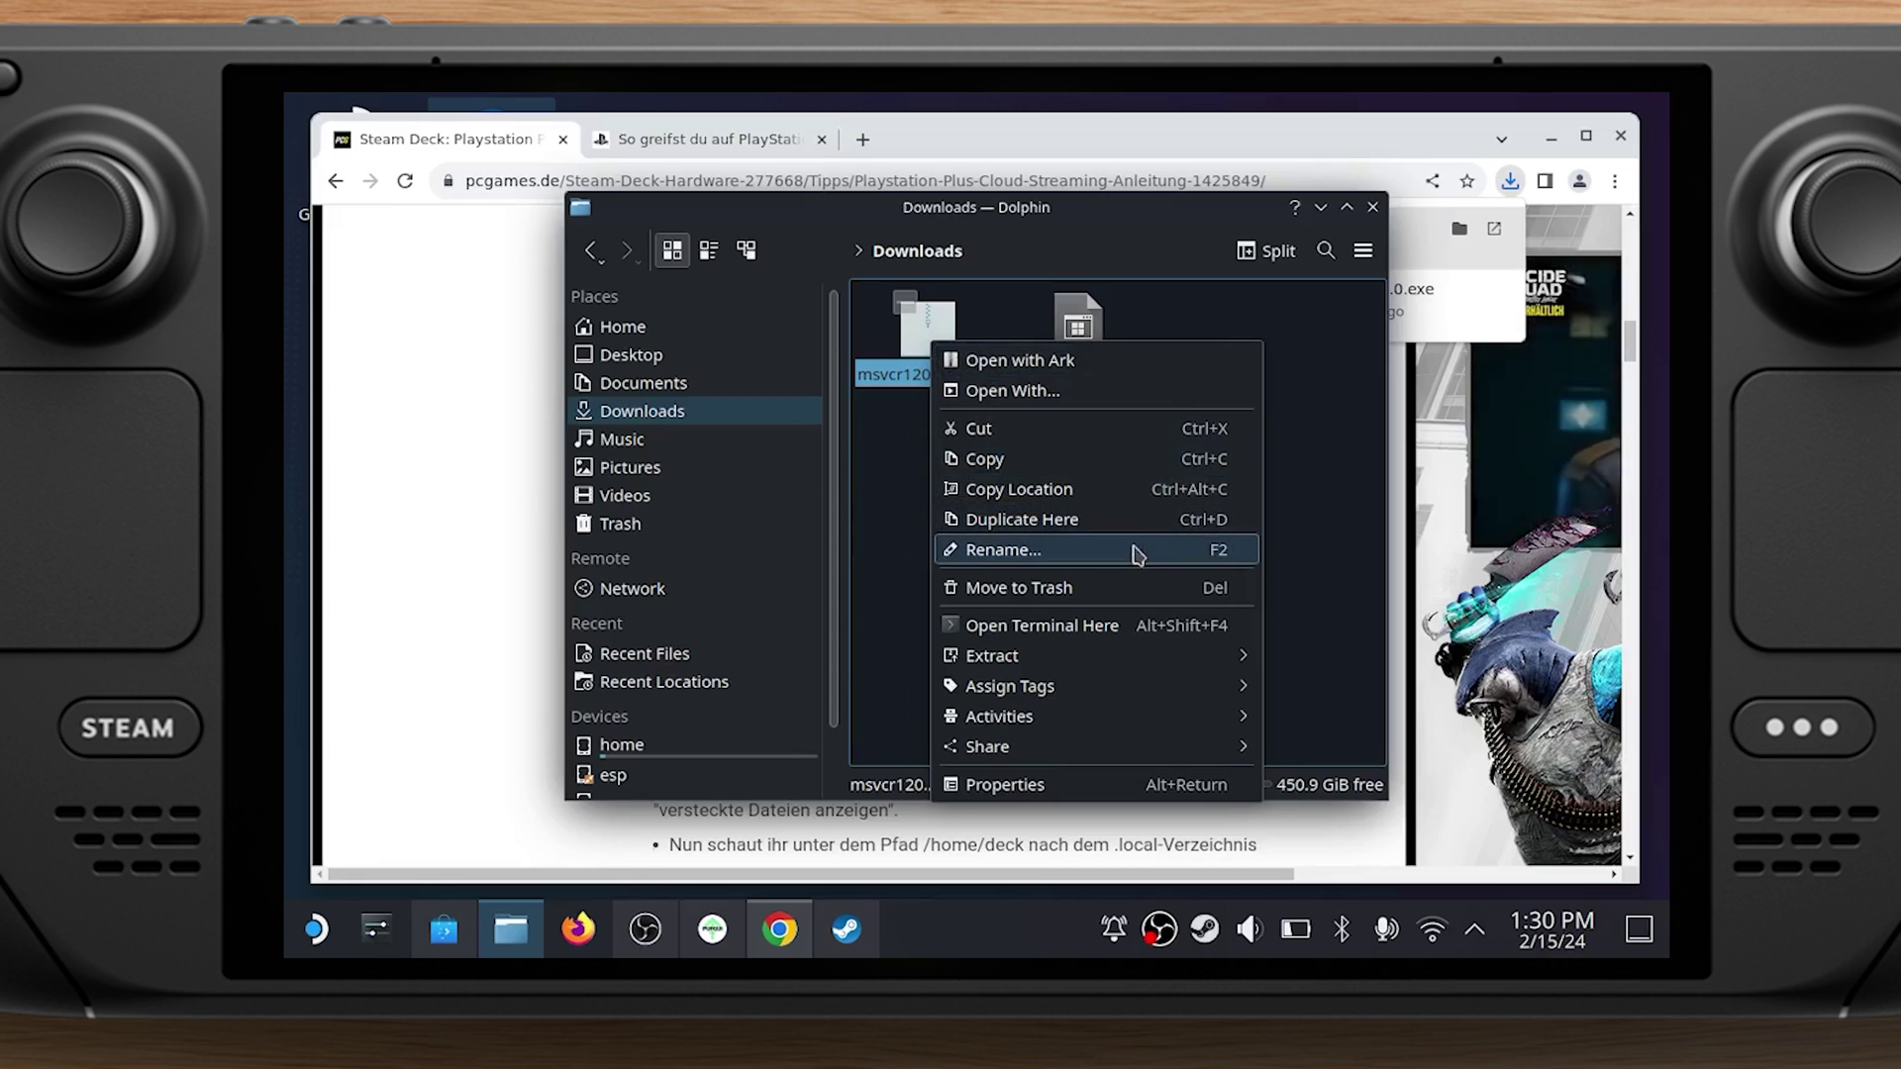
mouse_move(1117, 658)
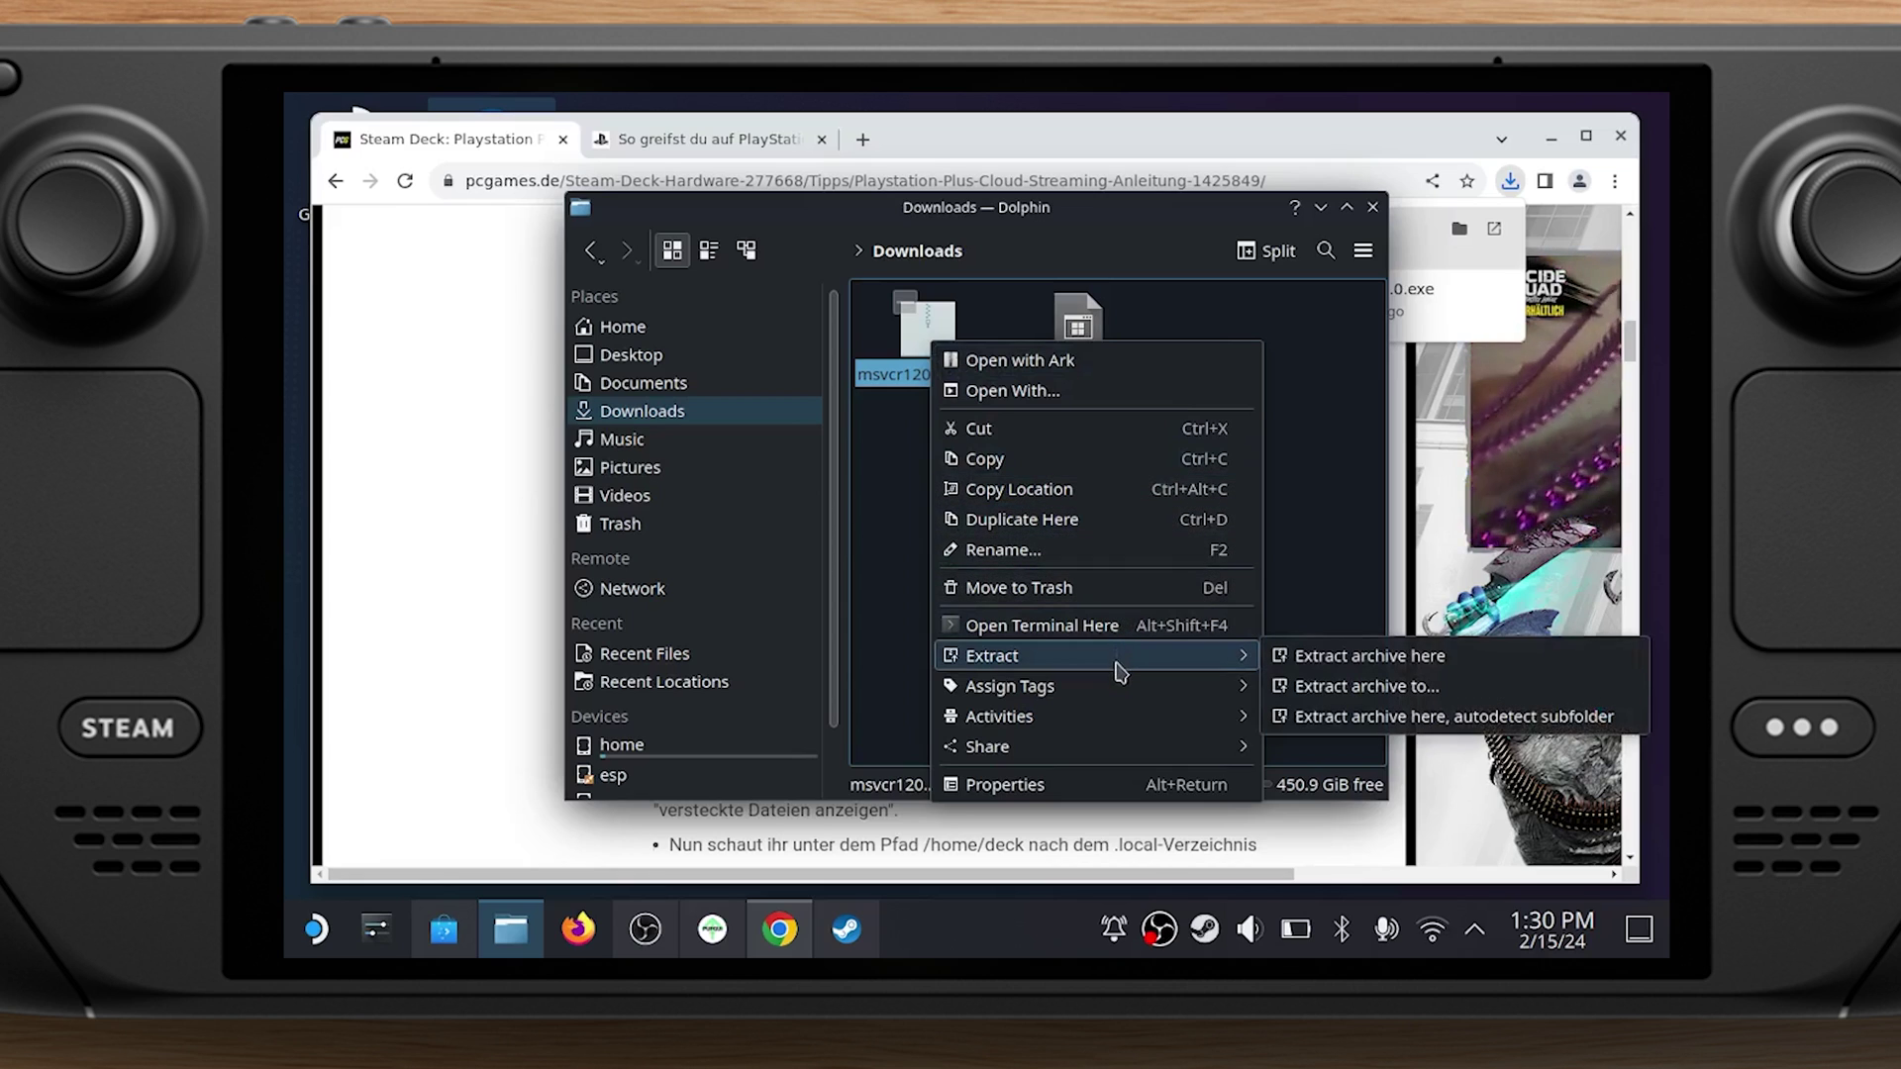
left_click(1327, 657)
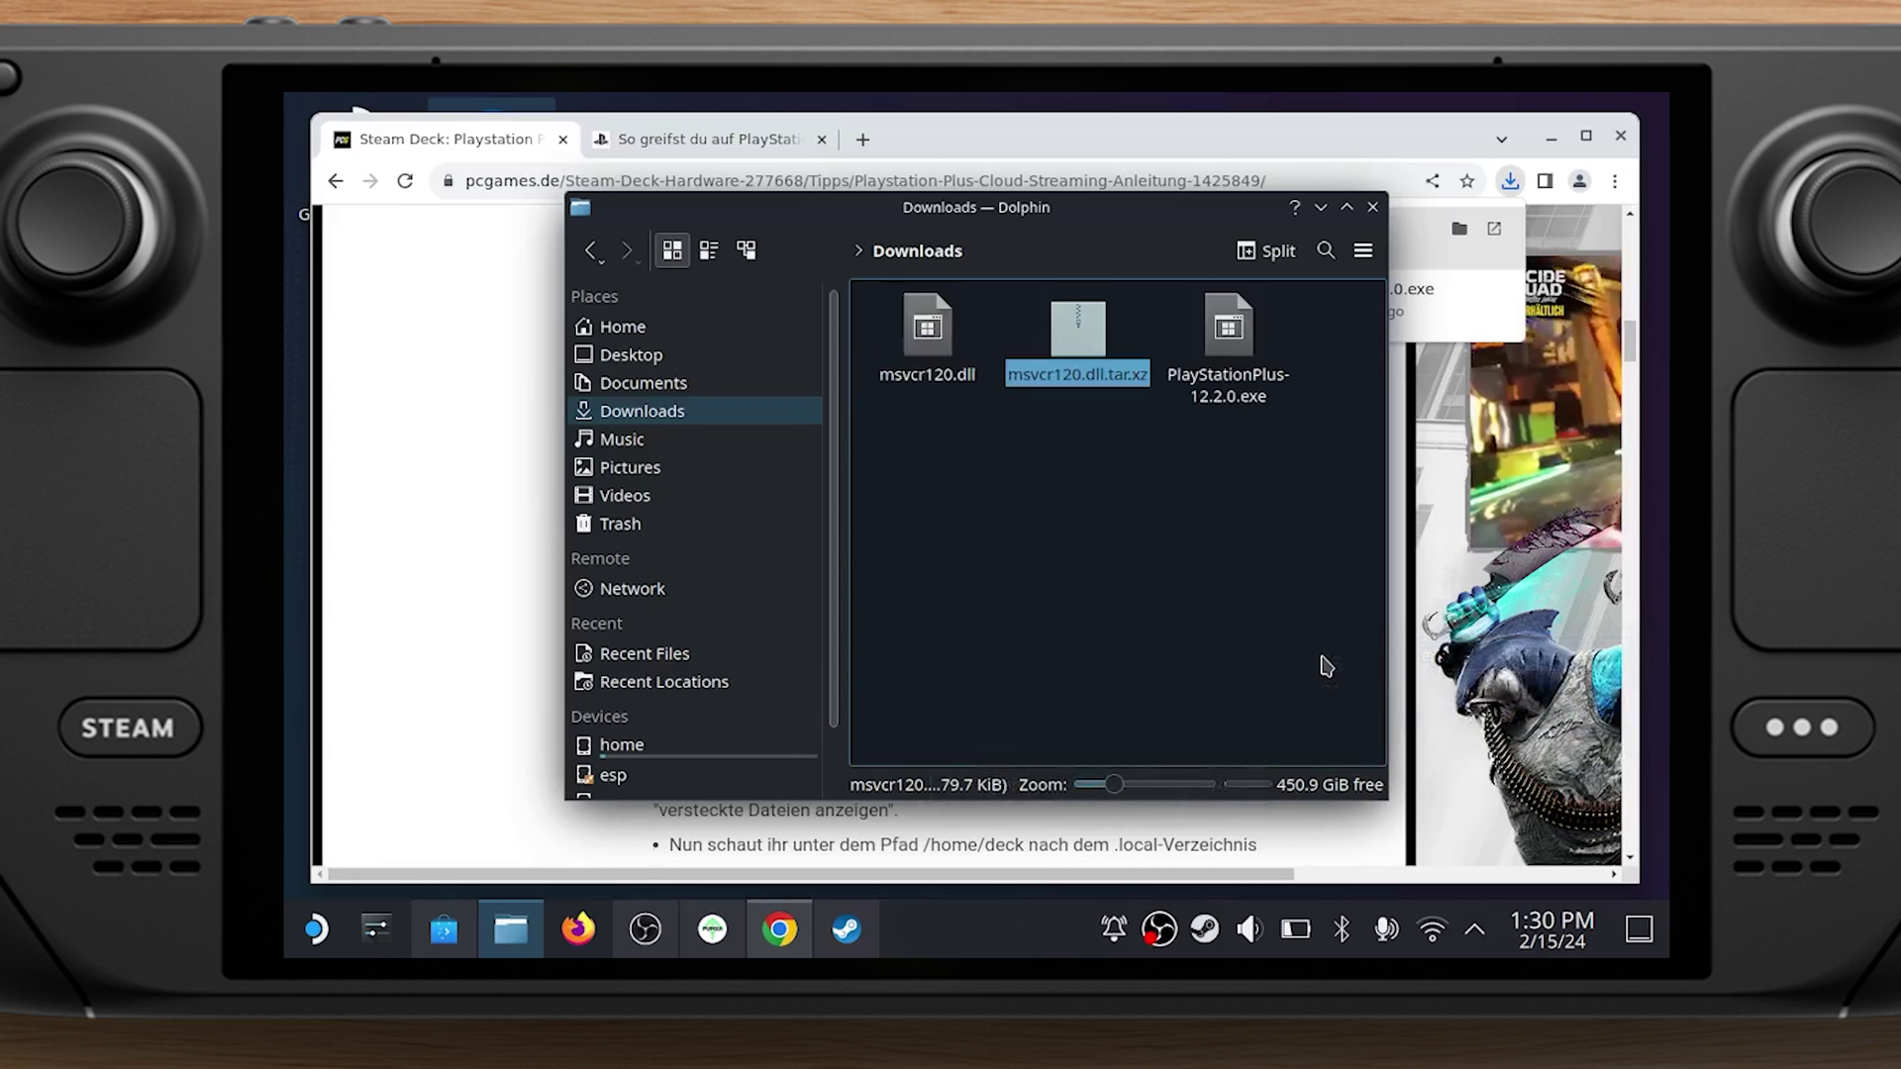
left_click_drag(1120, 602, 1053, 303)
key("Delete")
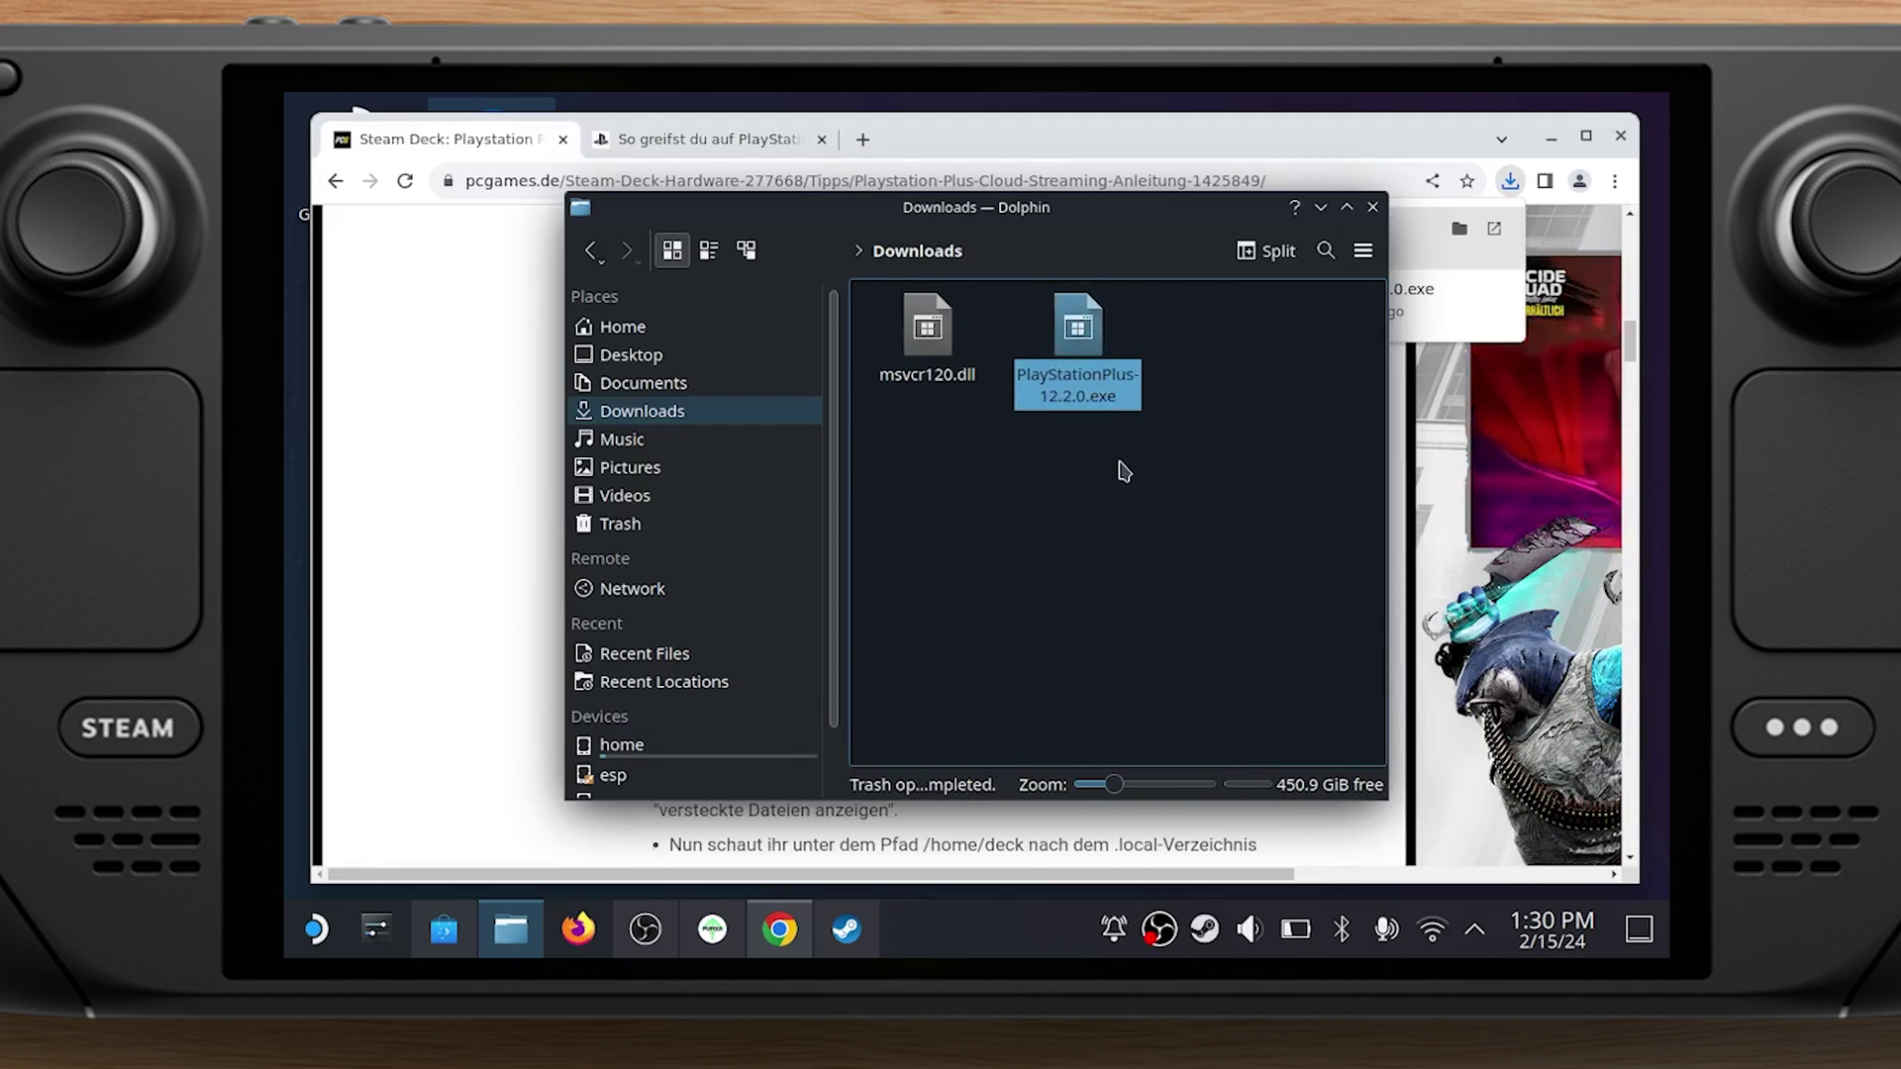
Cut msvcr120.dll from the Downloads folder and turn on the display of hidden files
left_click(1122, 468)
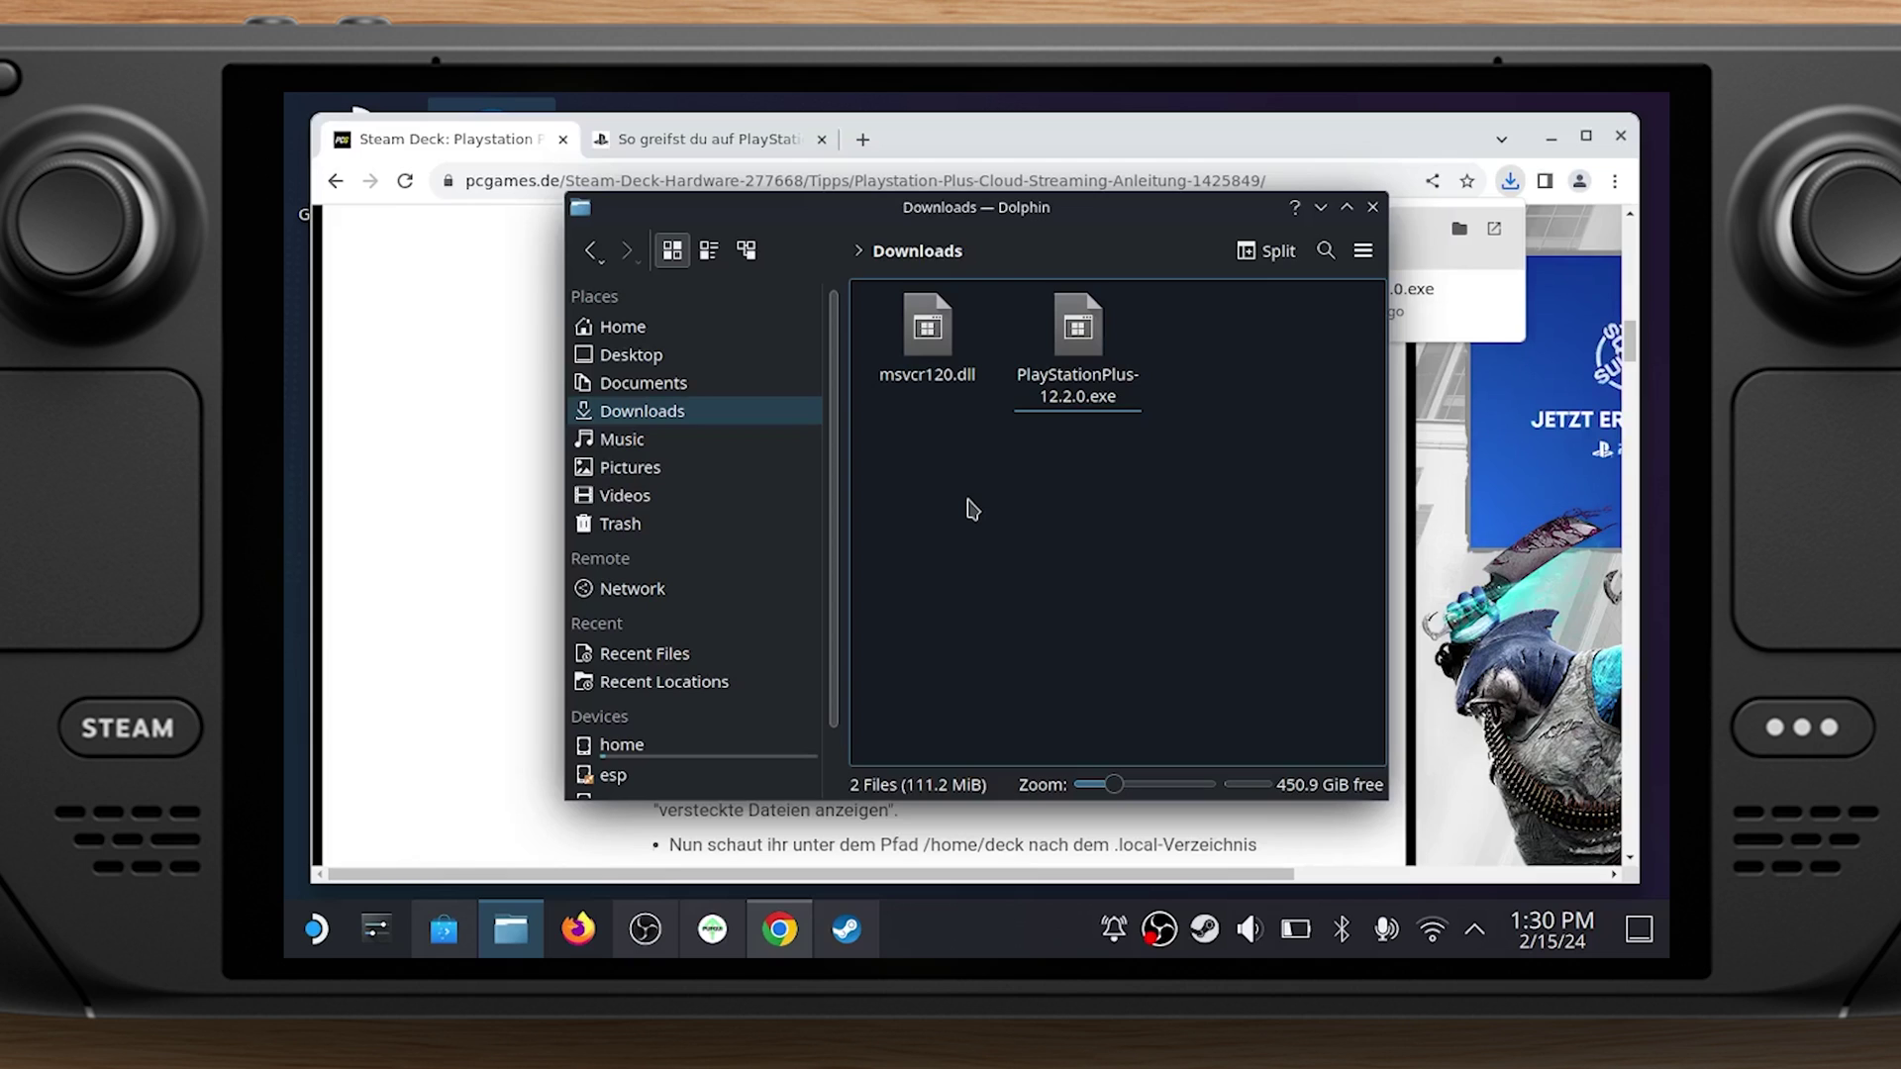
right_click(933, 329)
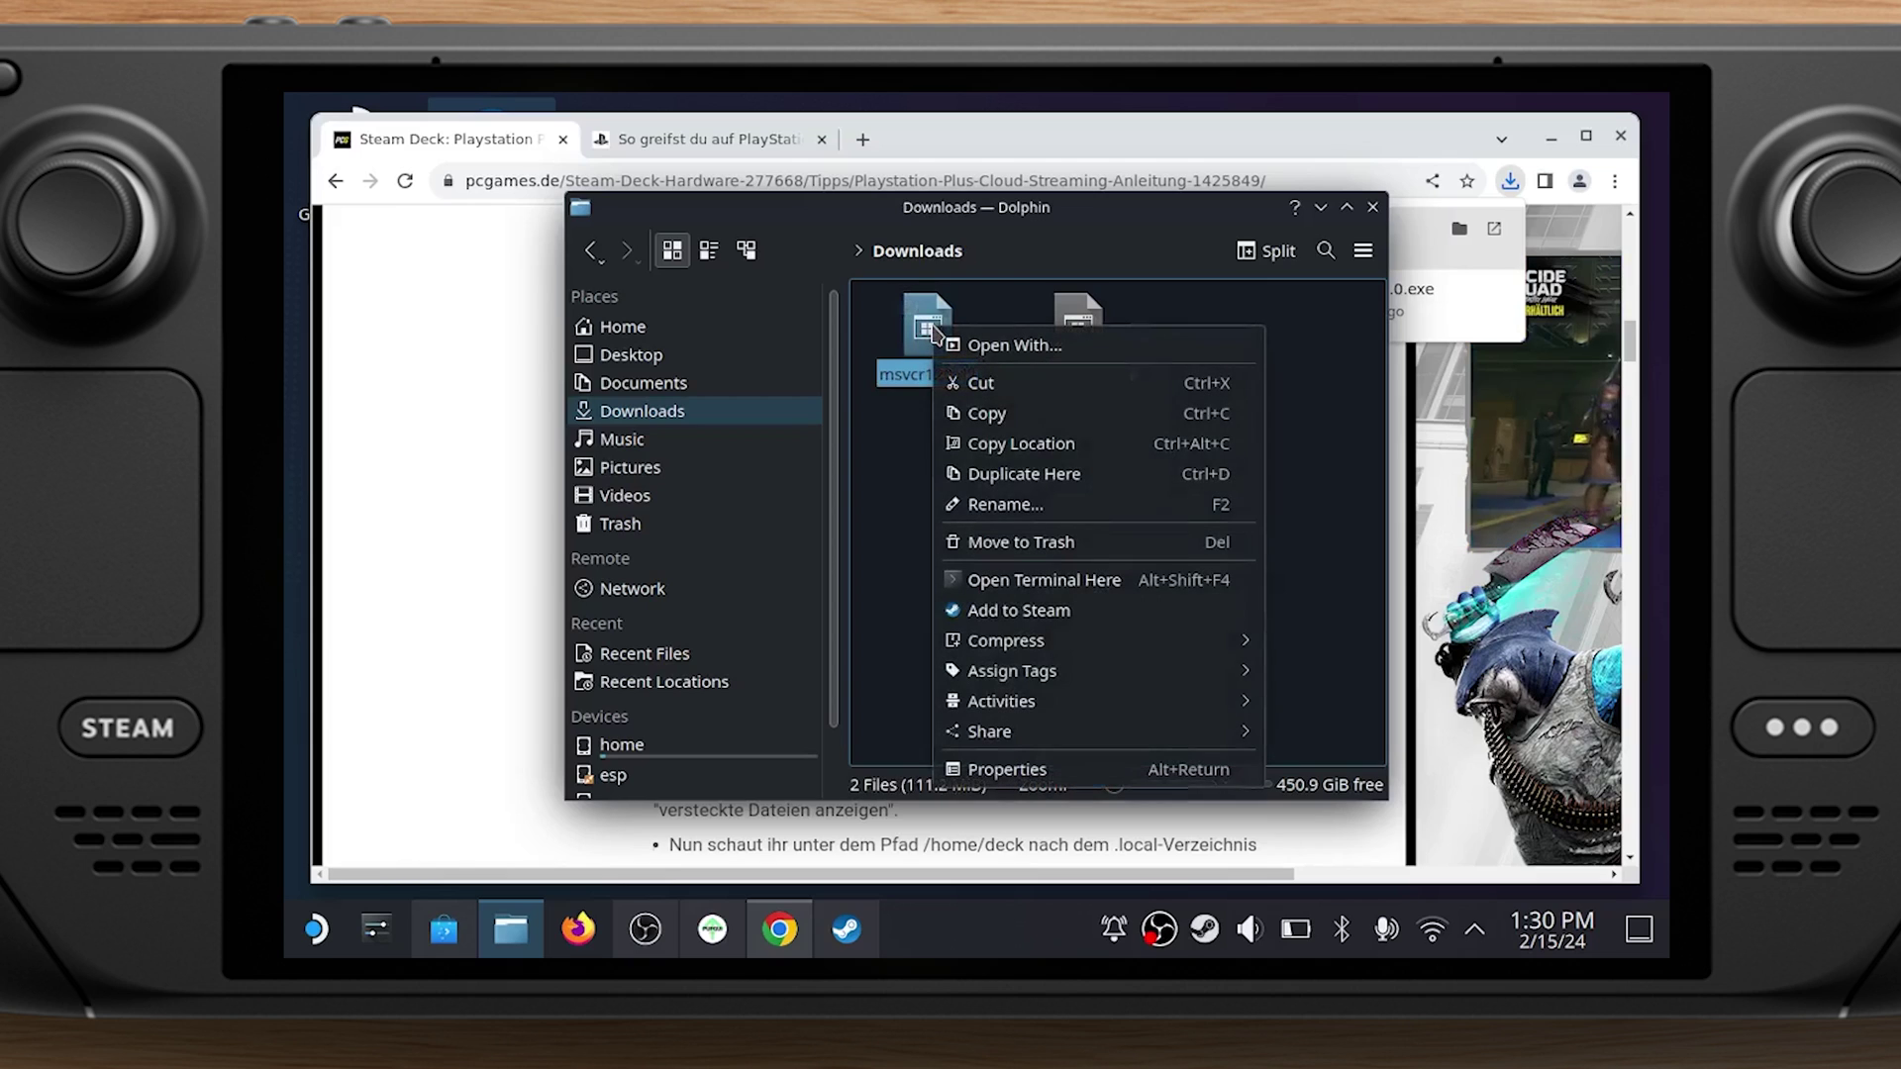
left_click(963, 382)
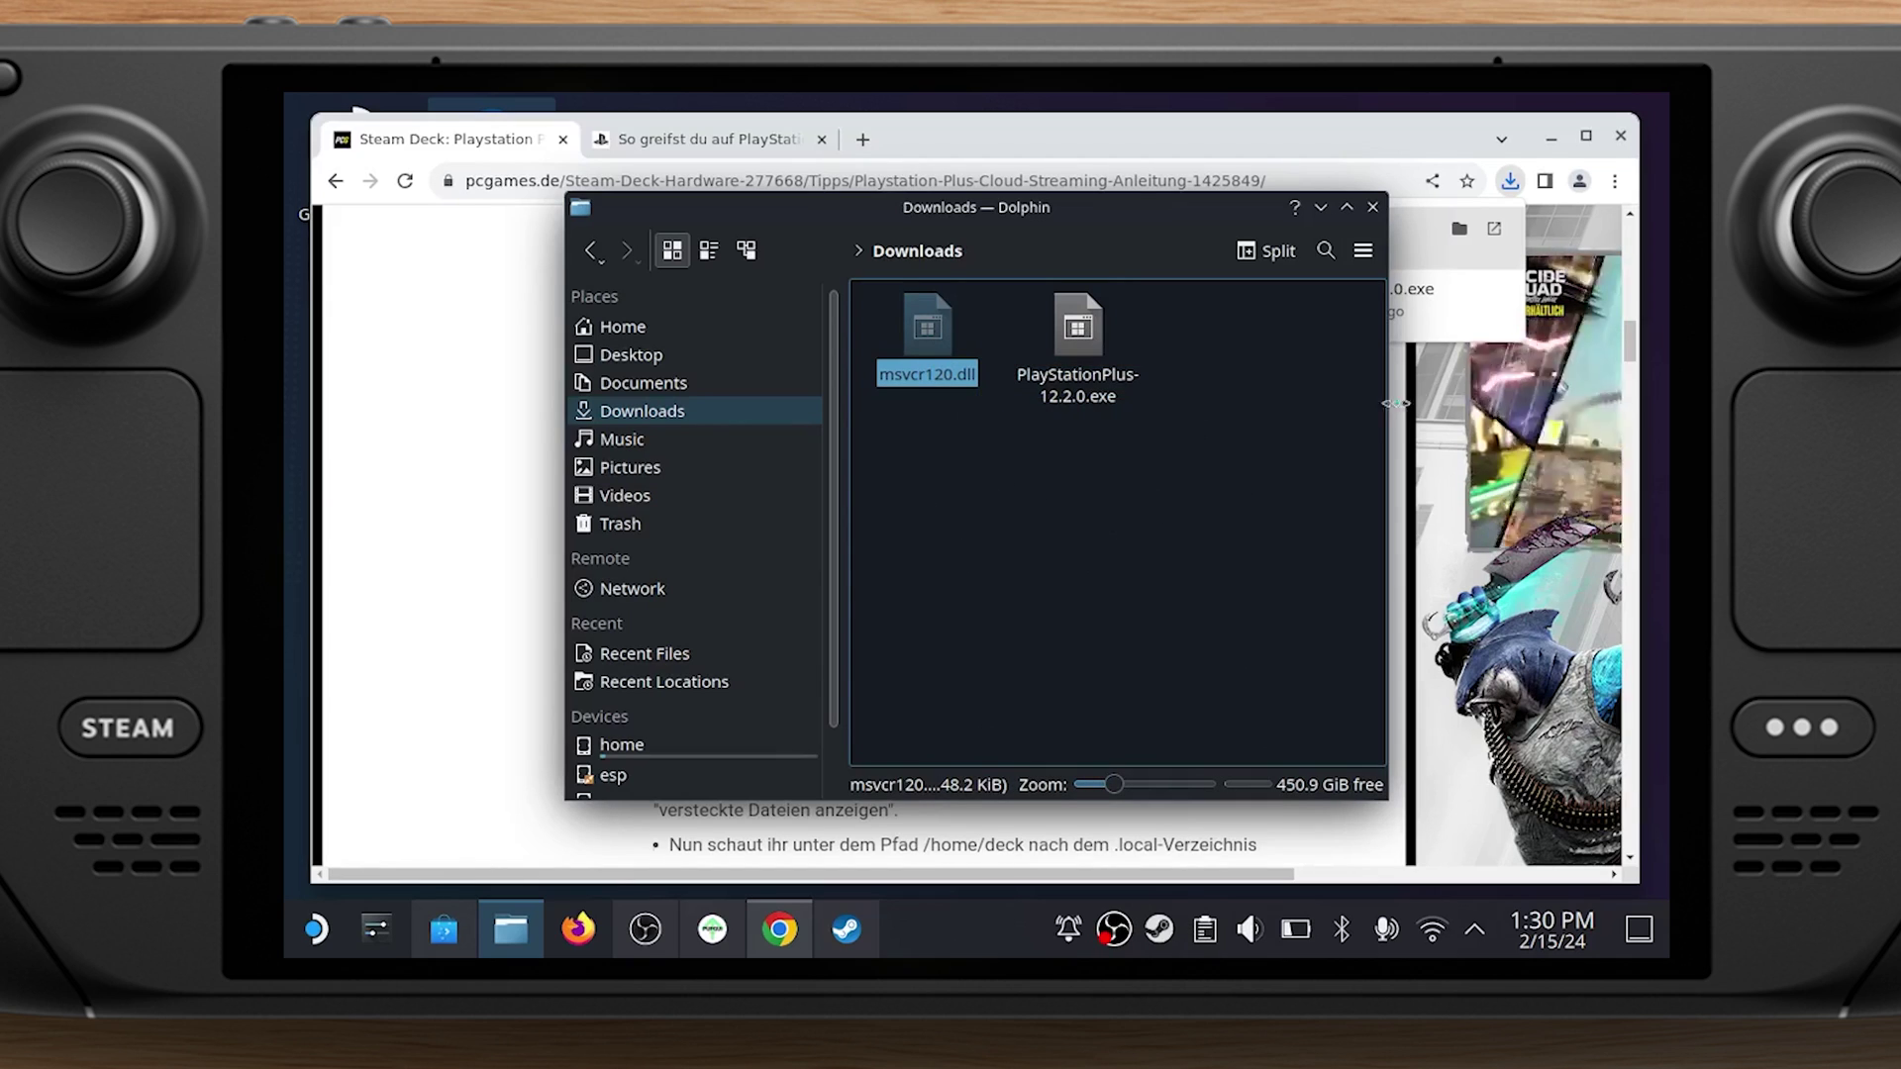
left_click(1364, 254)
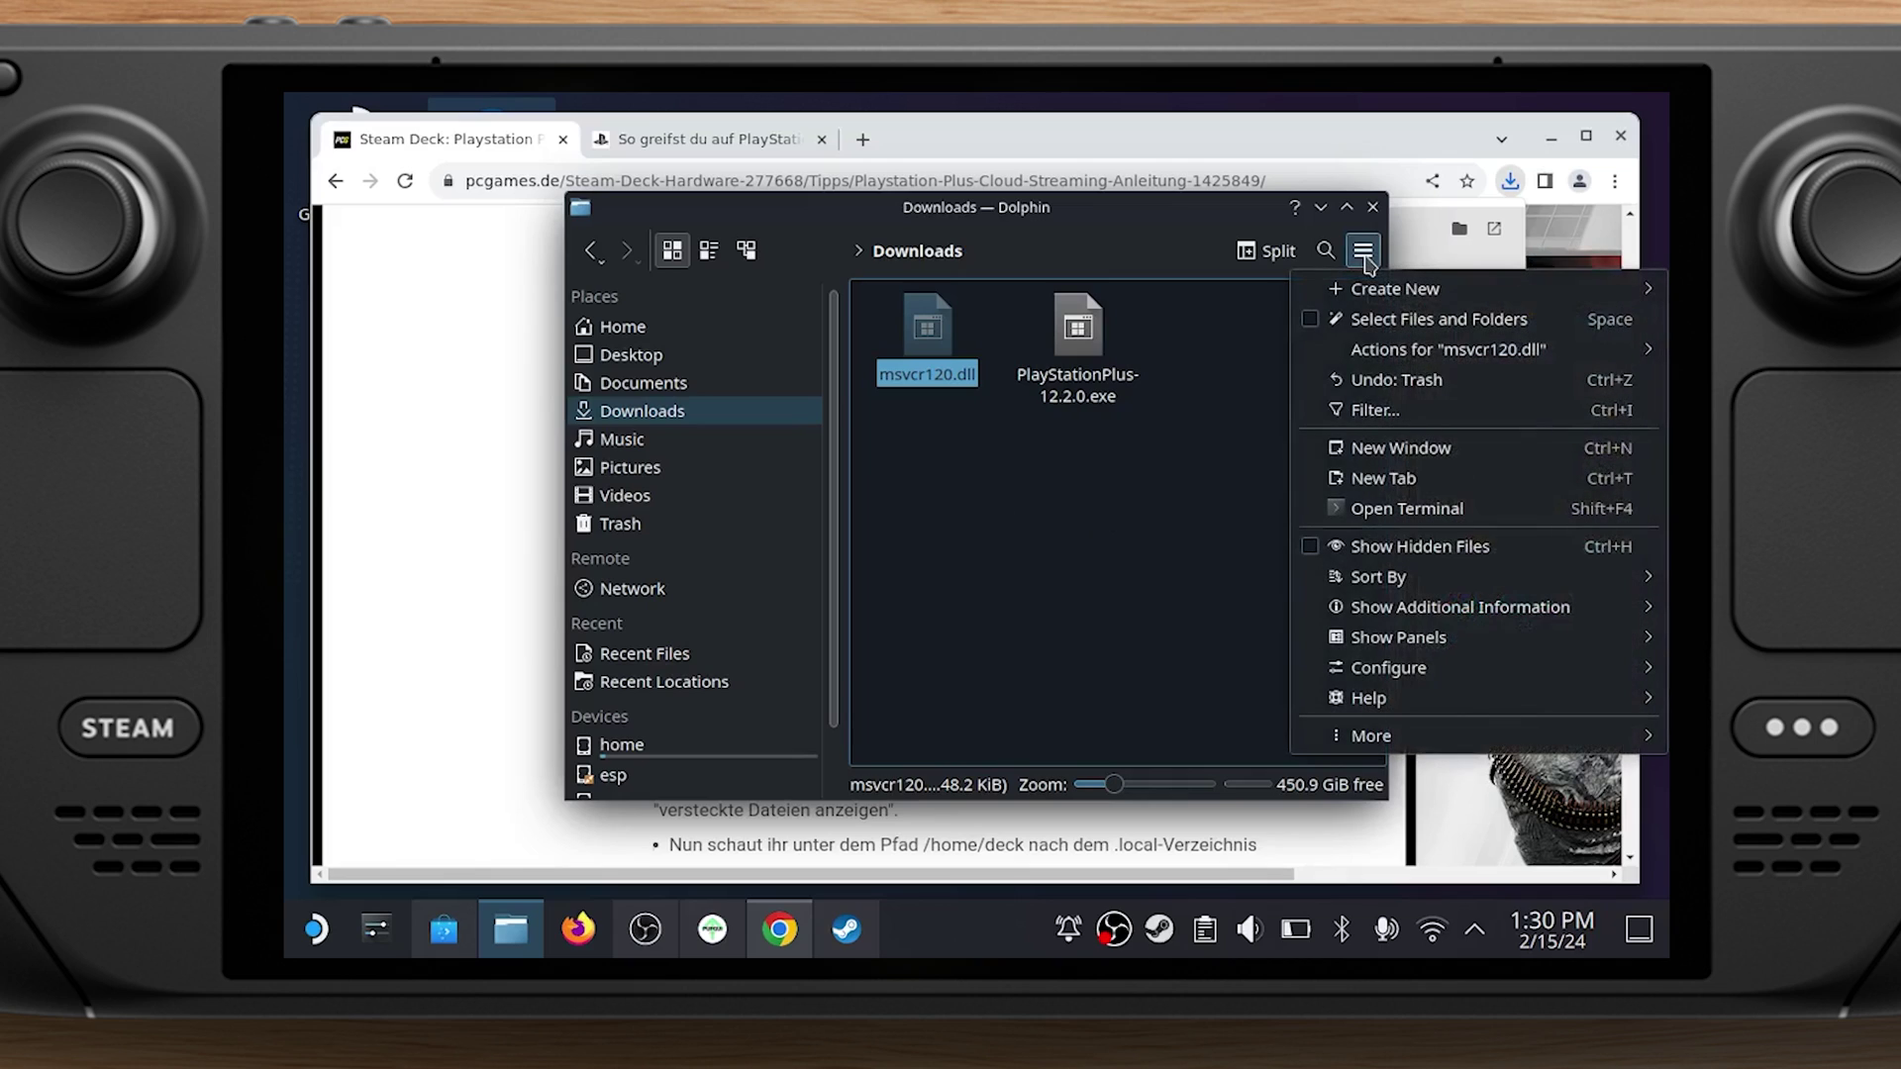
left_click(1312, 554)
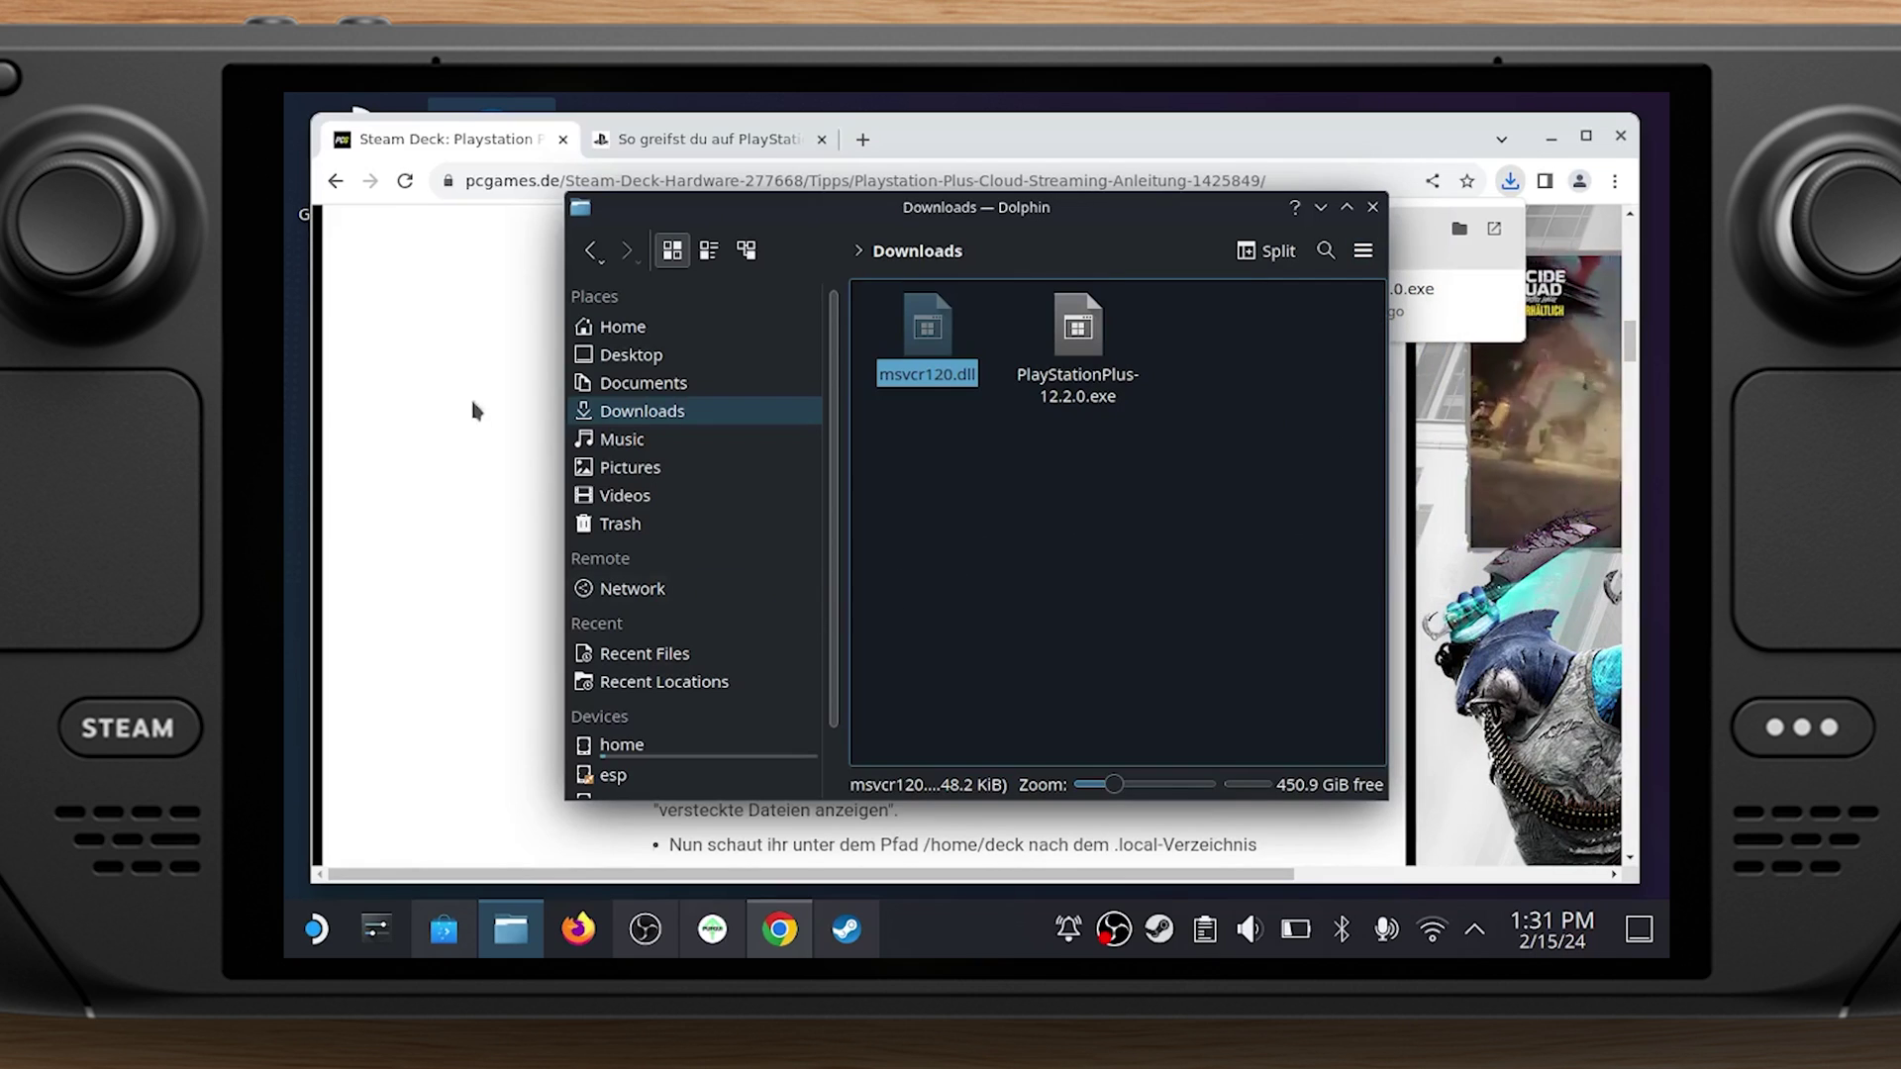
Open the compatdata folder under Home/.local/share/Steam/steamapps
left_click(644, 340)
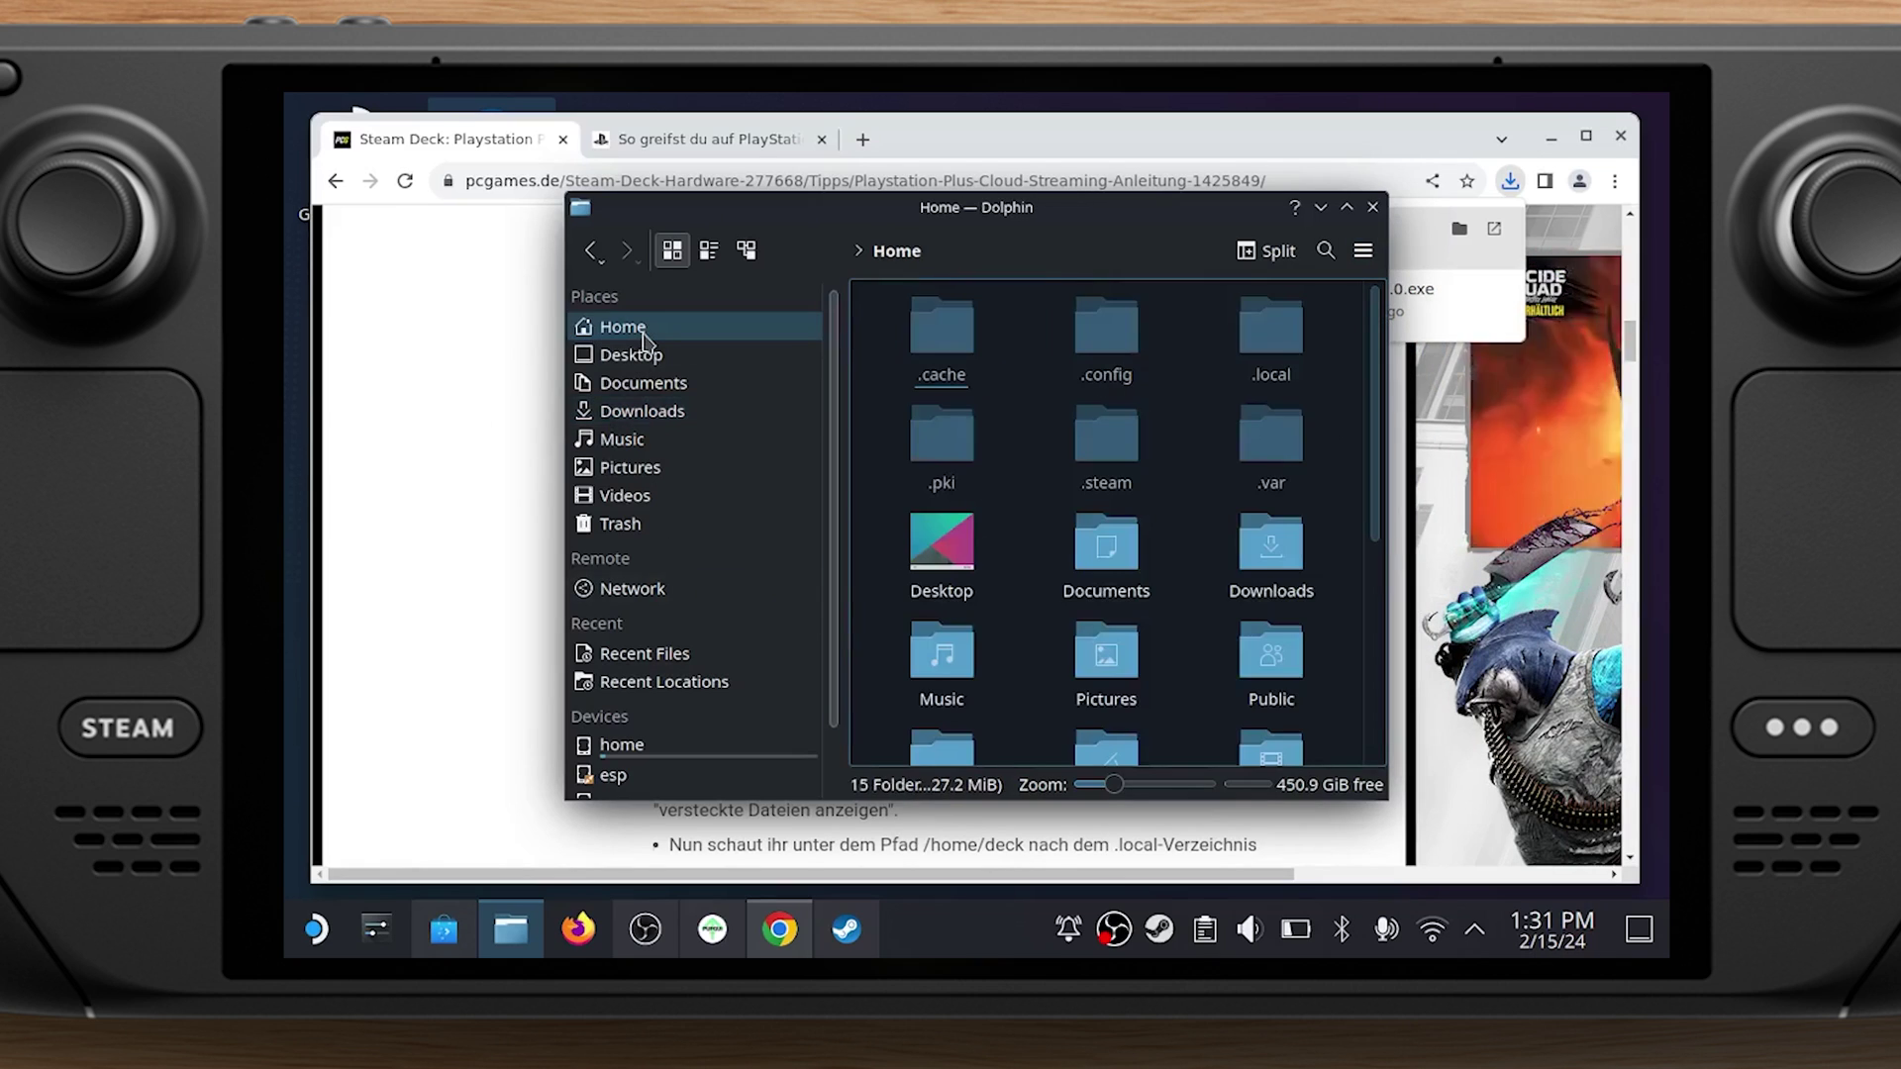
left_click(1287, 367)
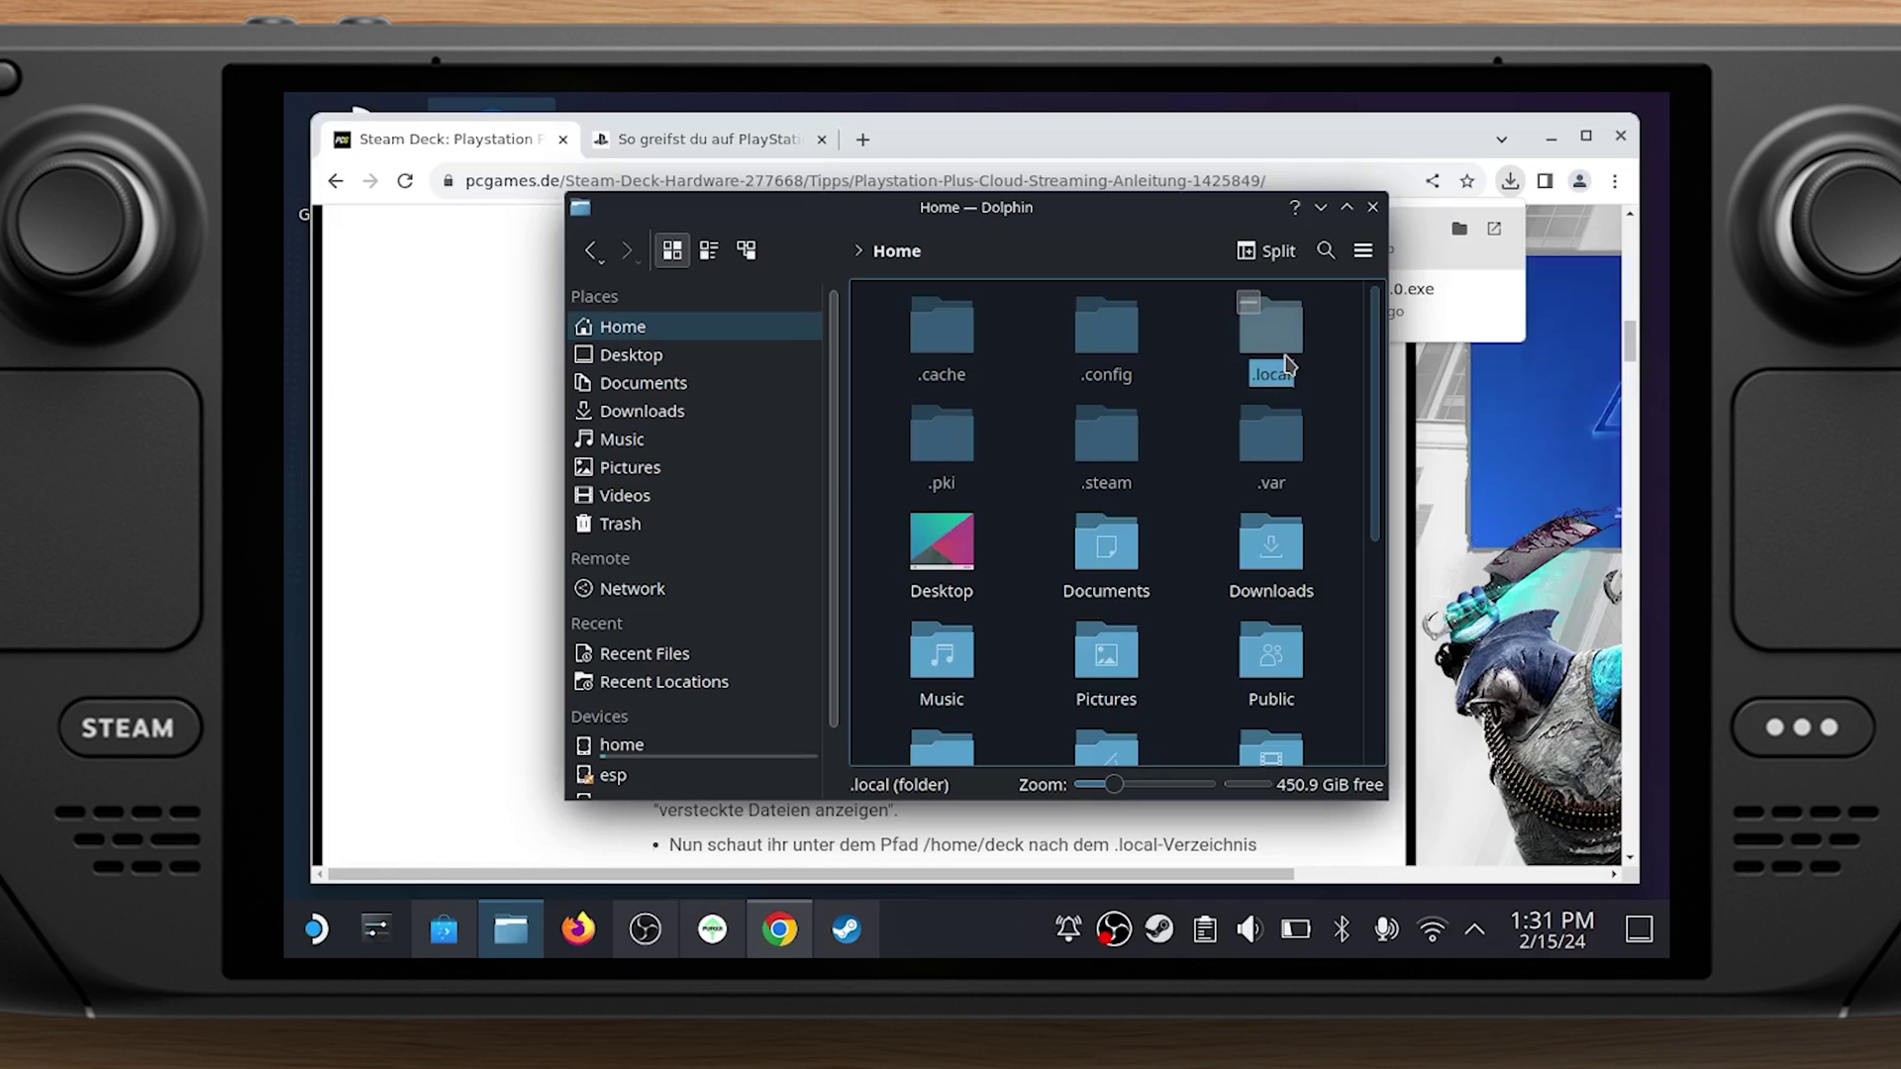
double_click(1287, 366)
double_click(923, 333)
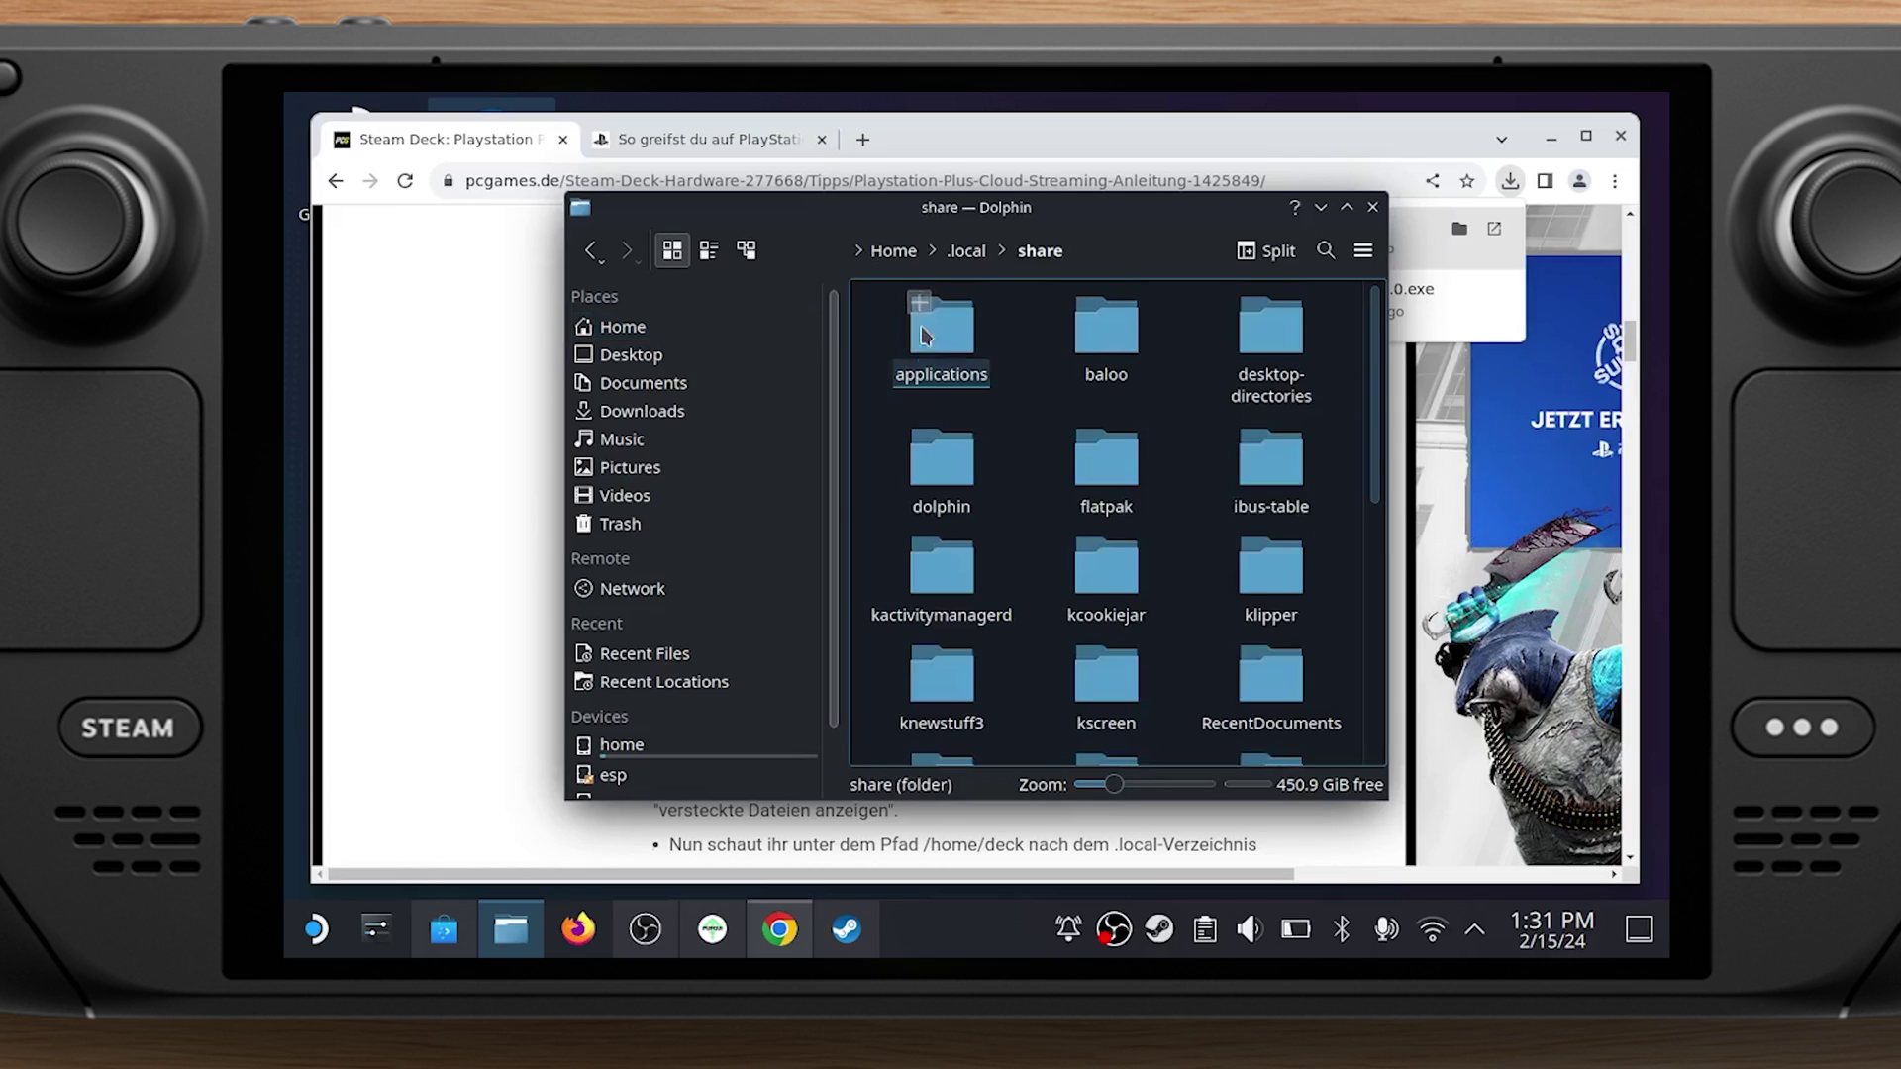
scroll(1022, 535, "down", 5)
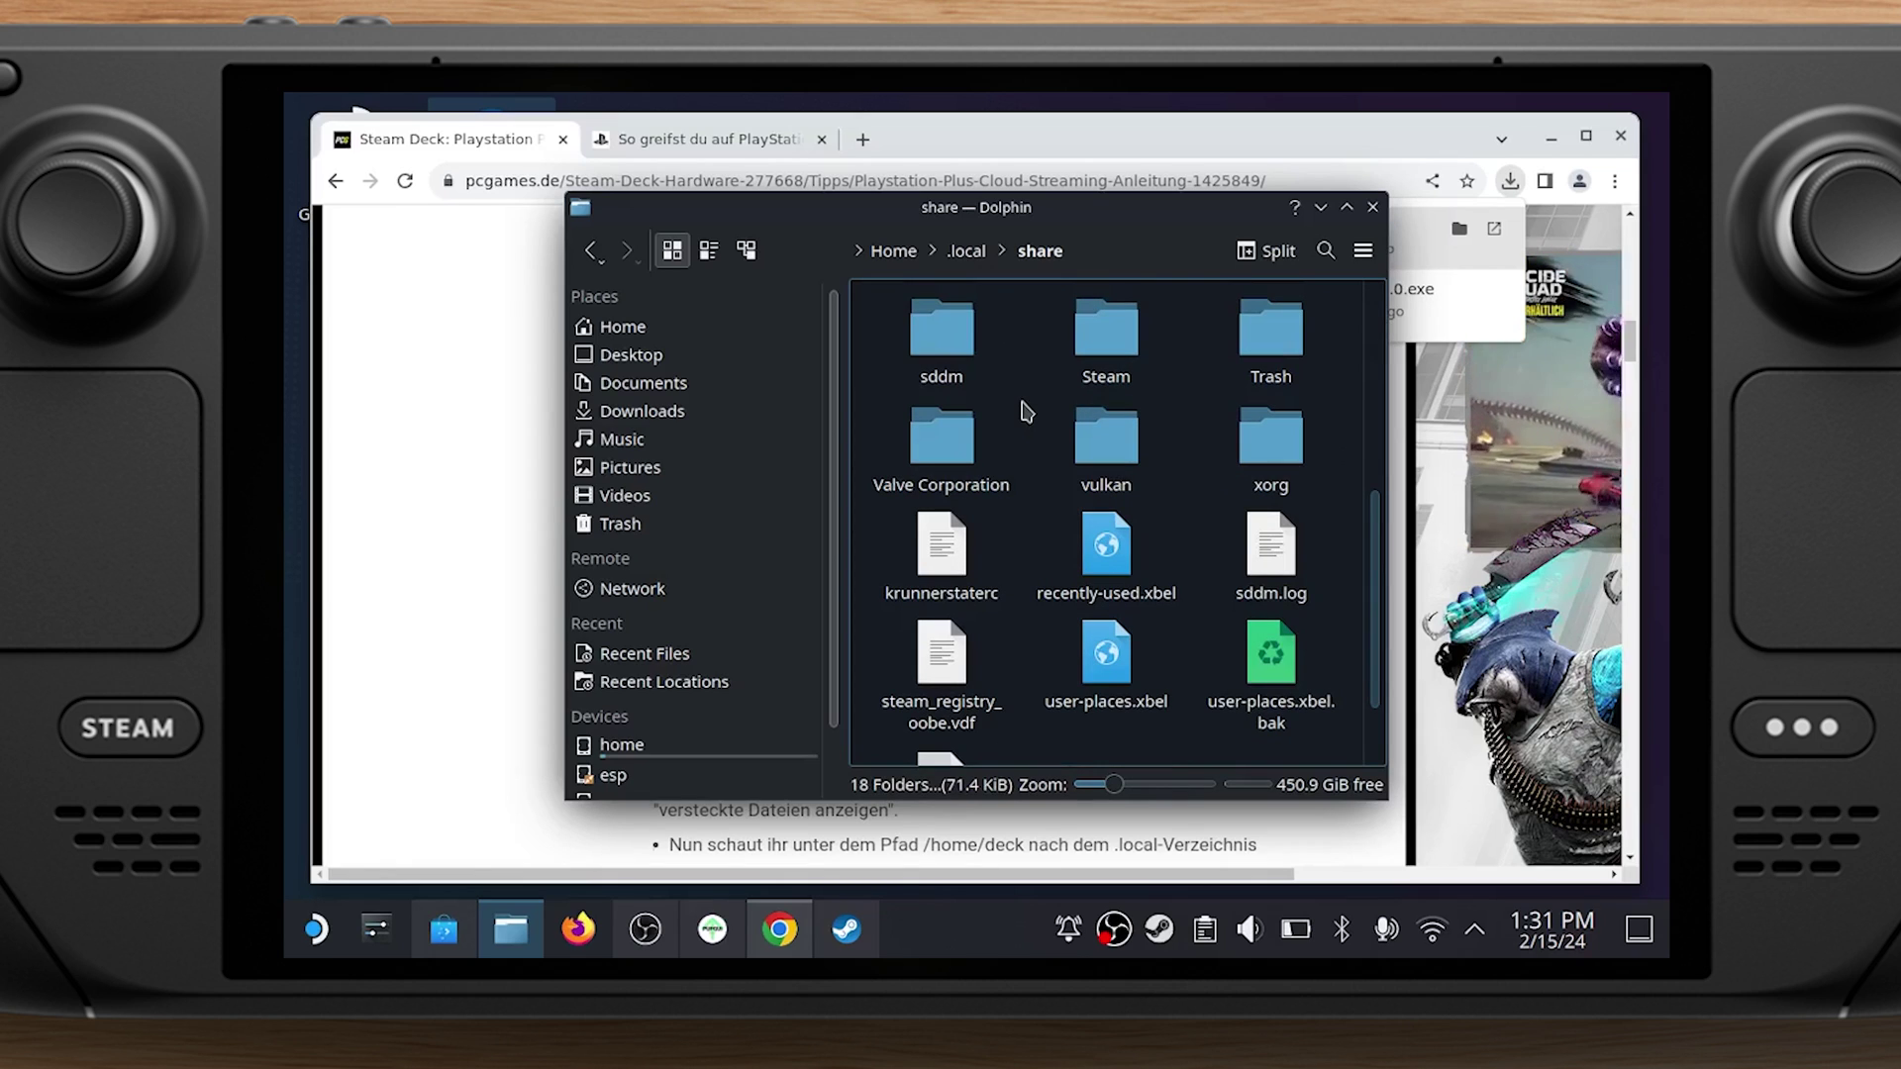
double_click(1105, 347)
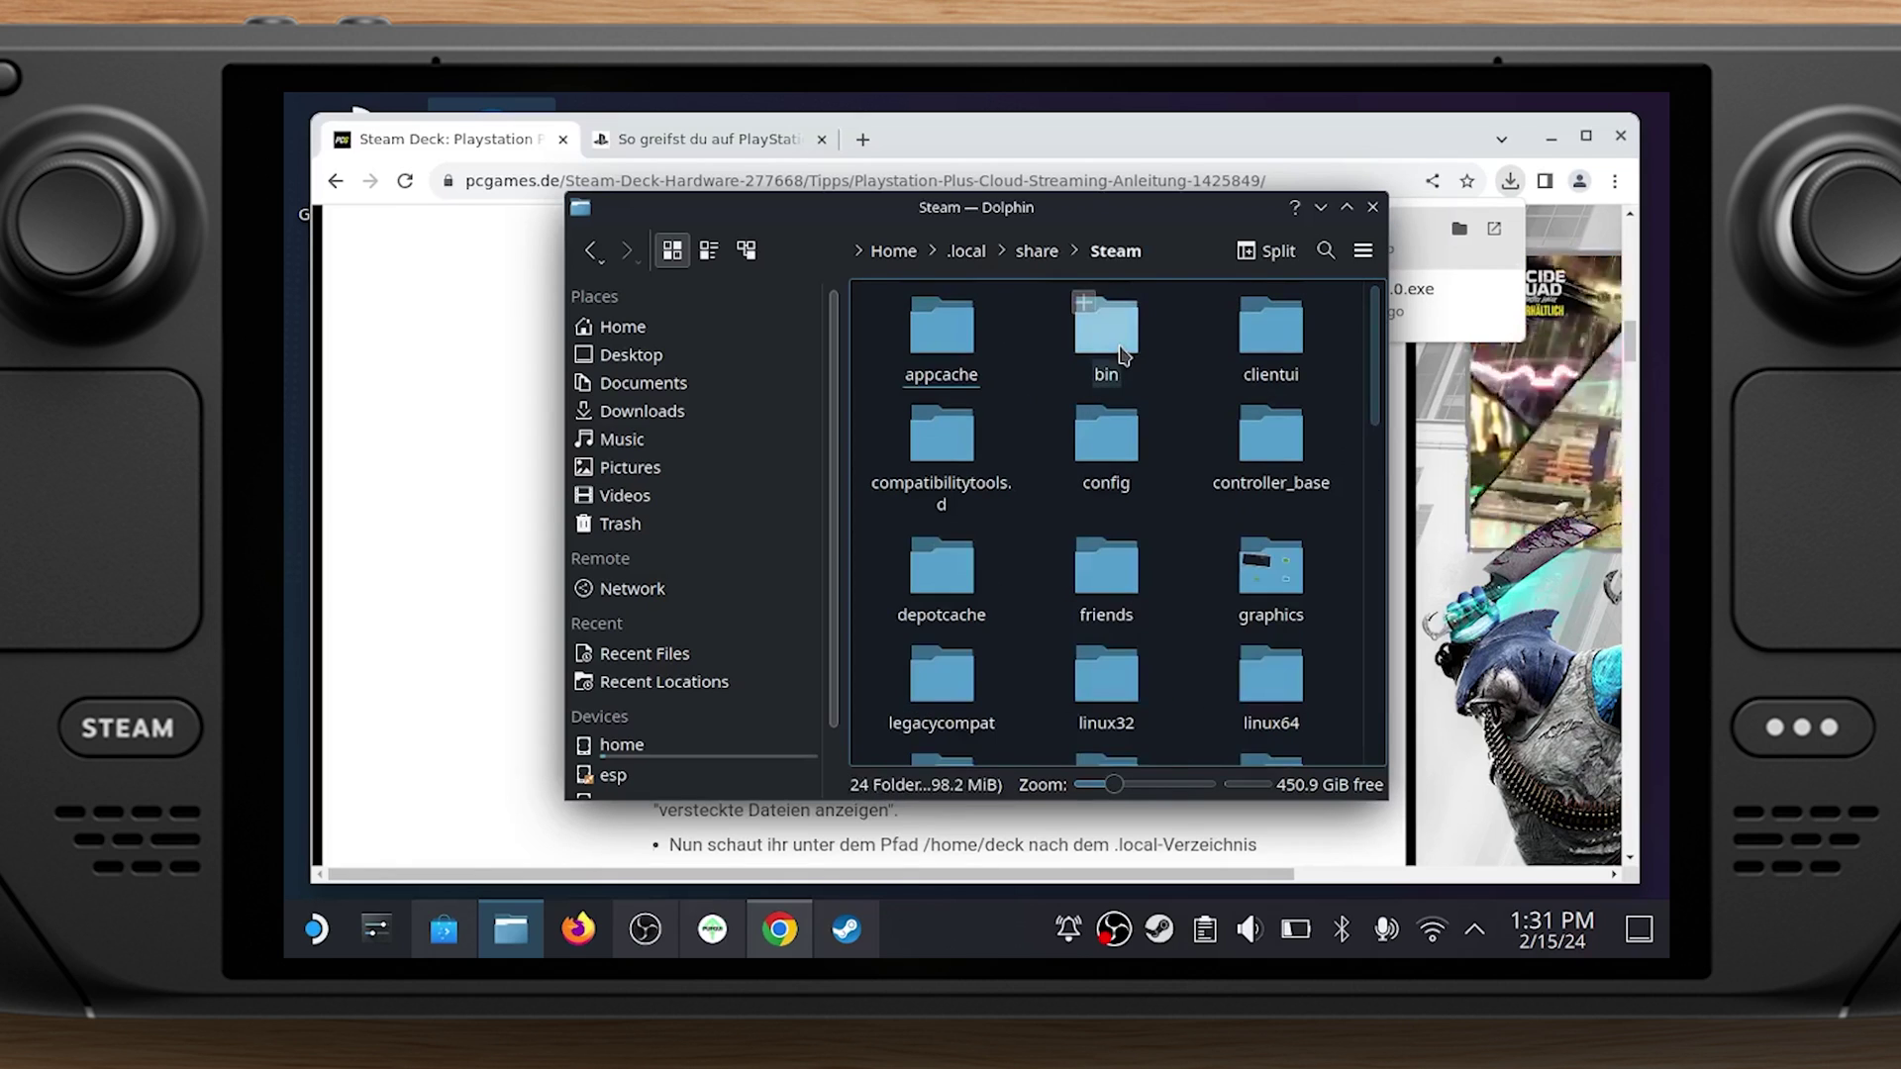
scroll(1026, 486, "down", 4)
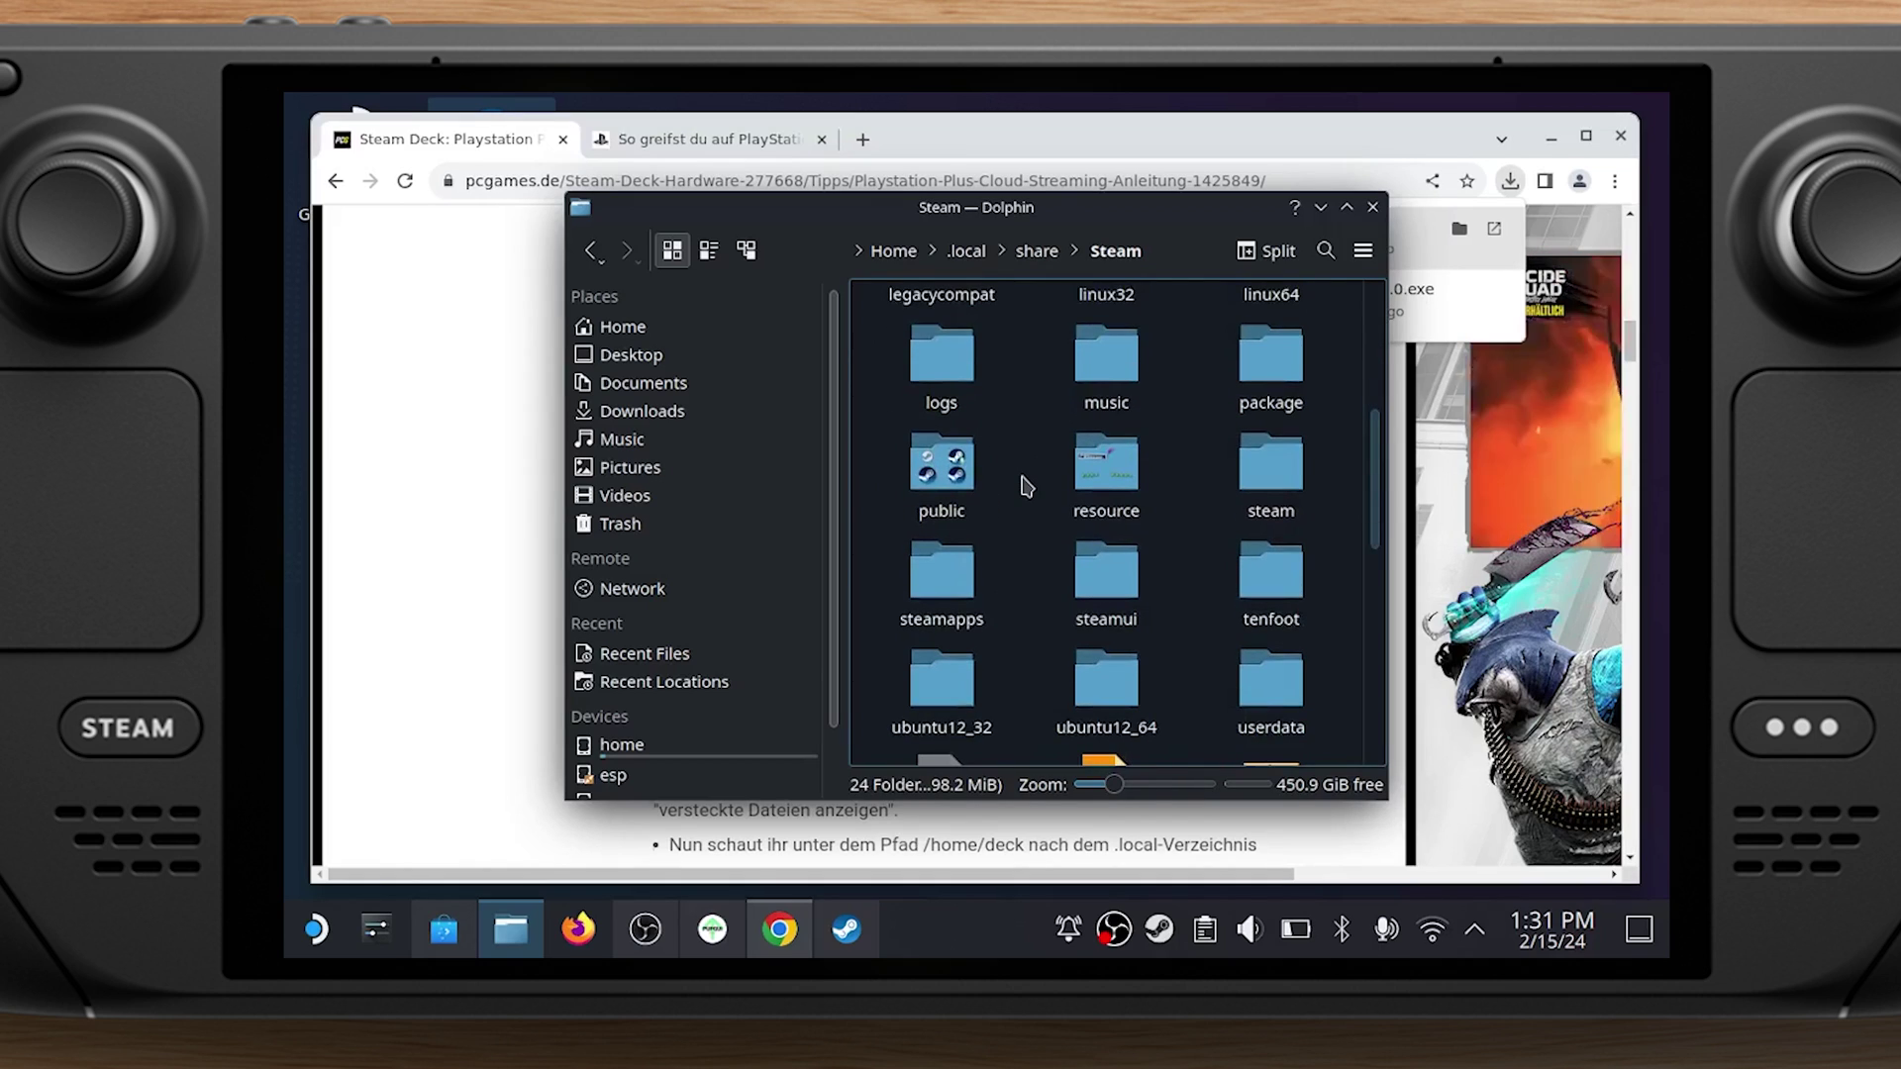
double_click(945, 579)
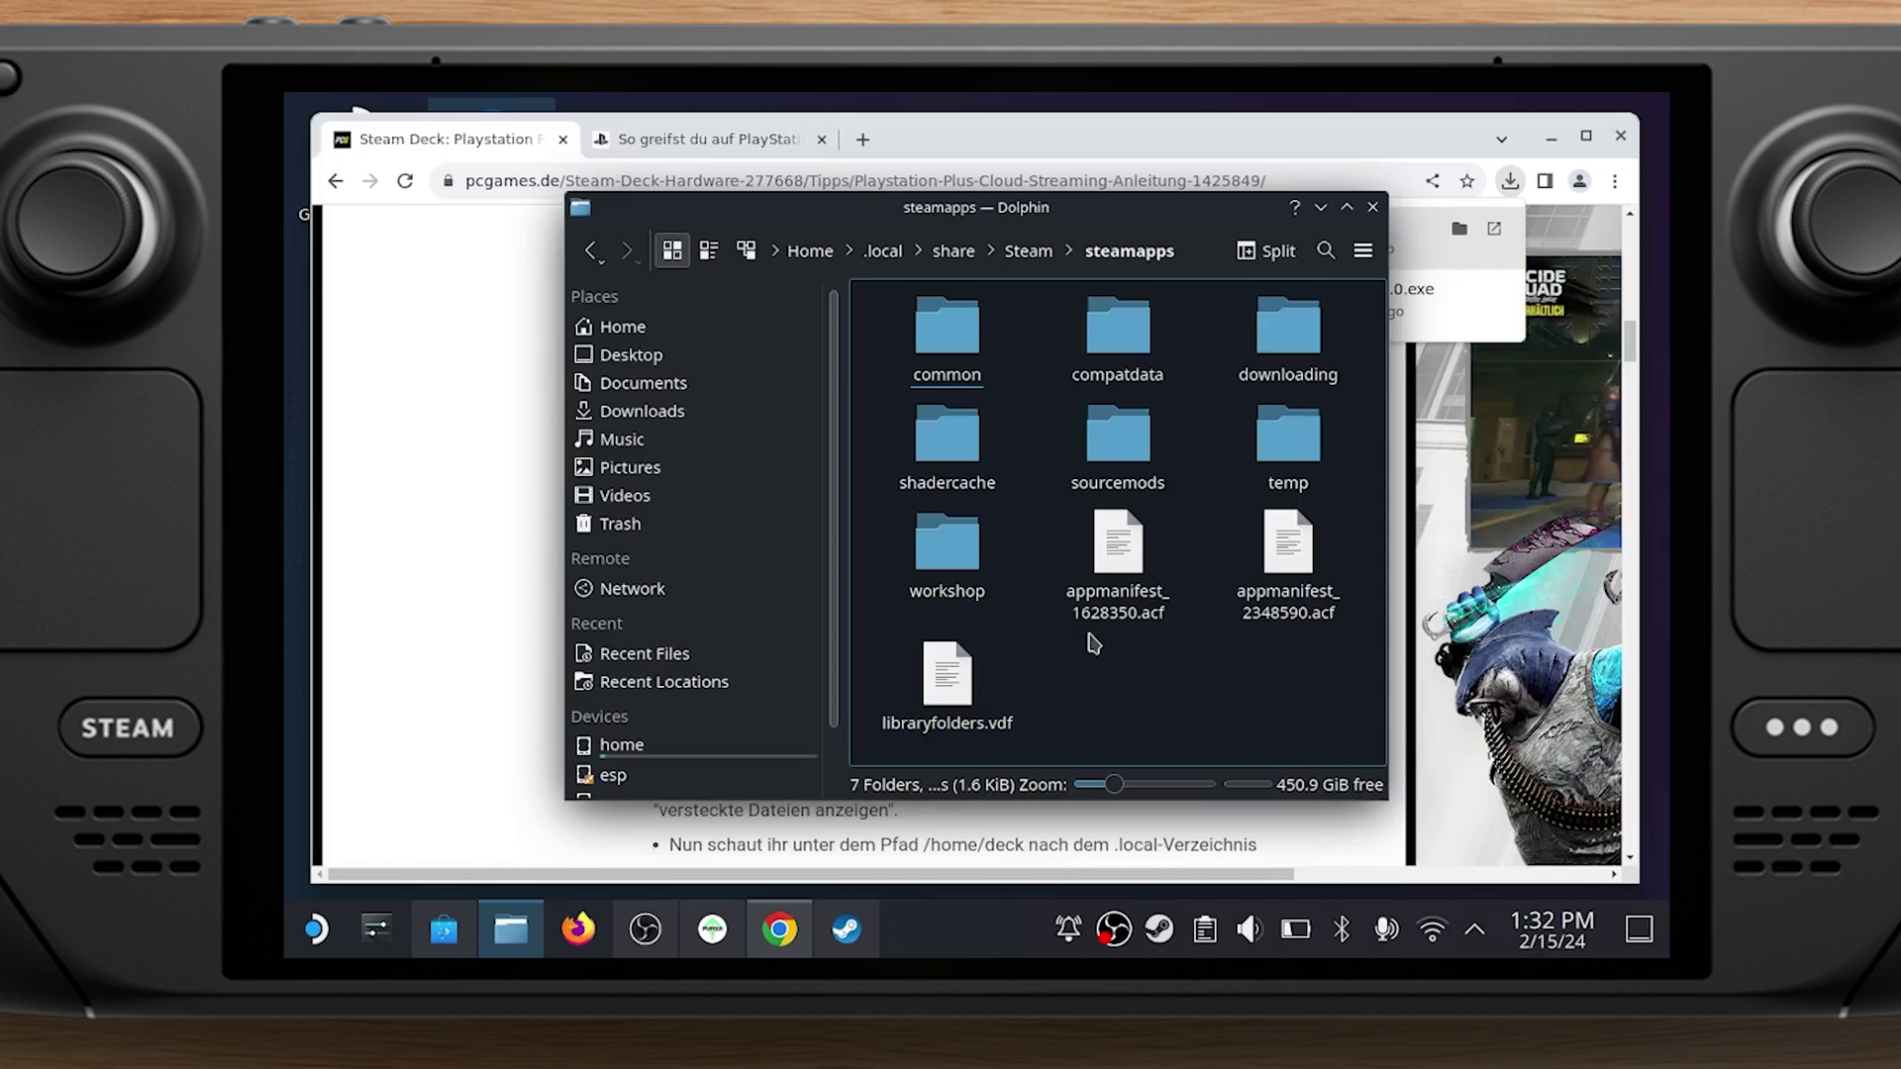
double_click(1126, 345)
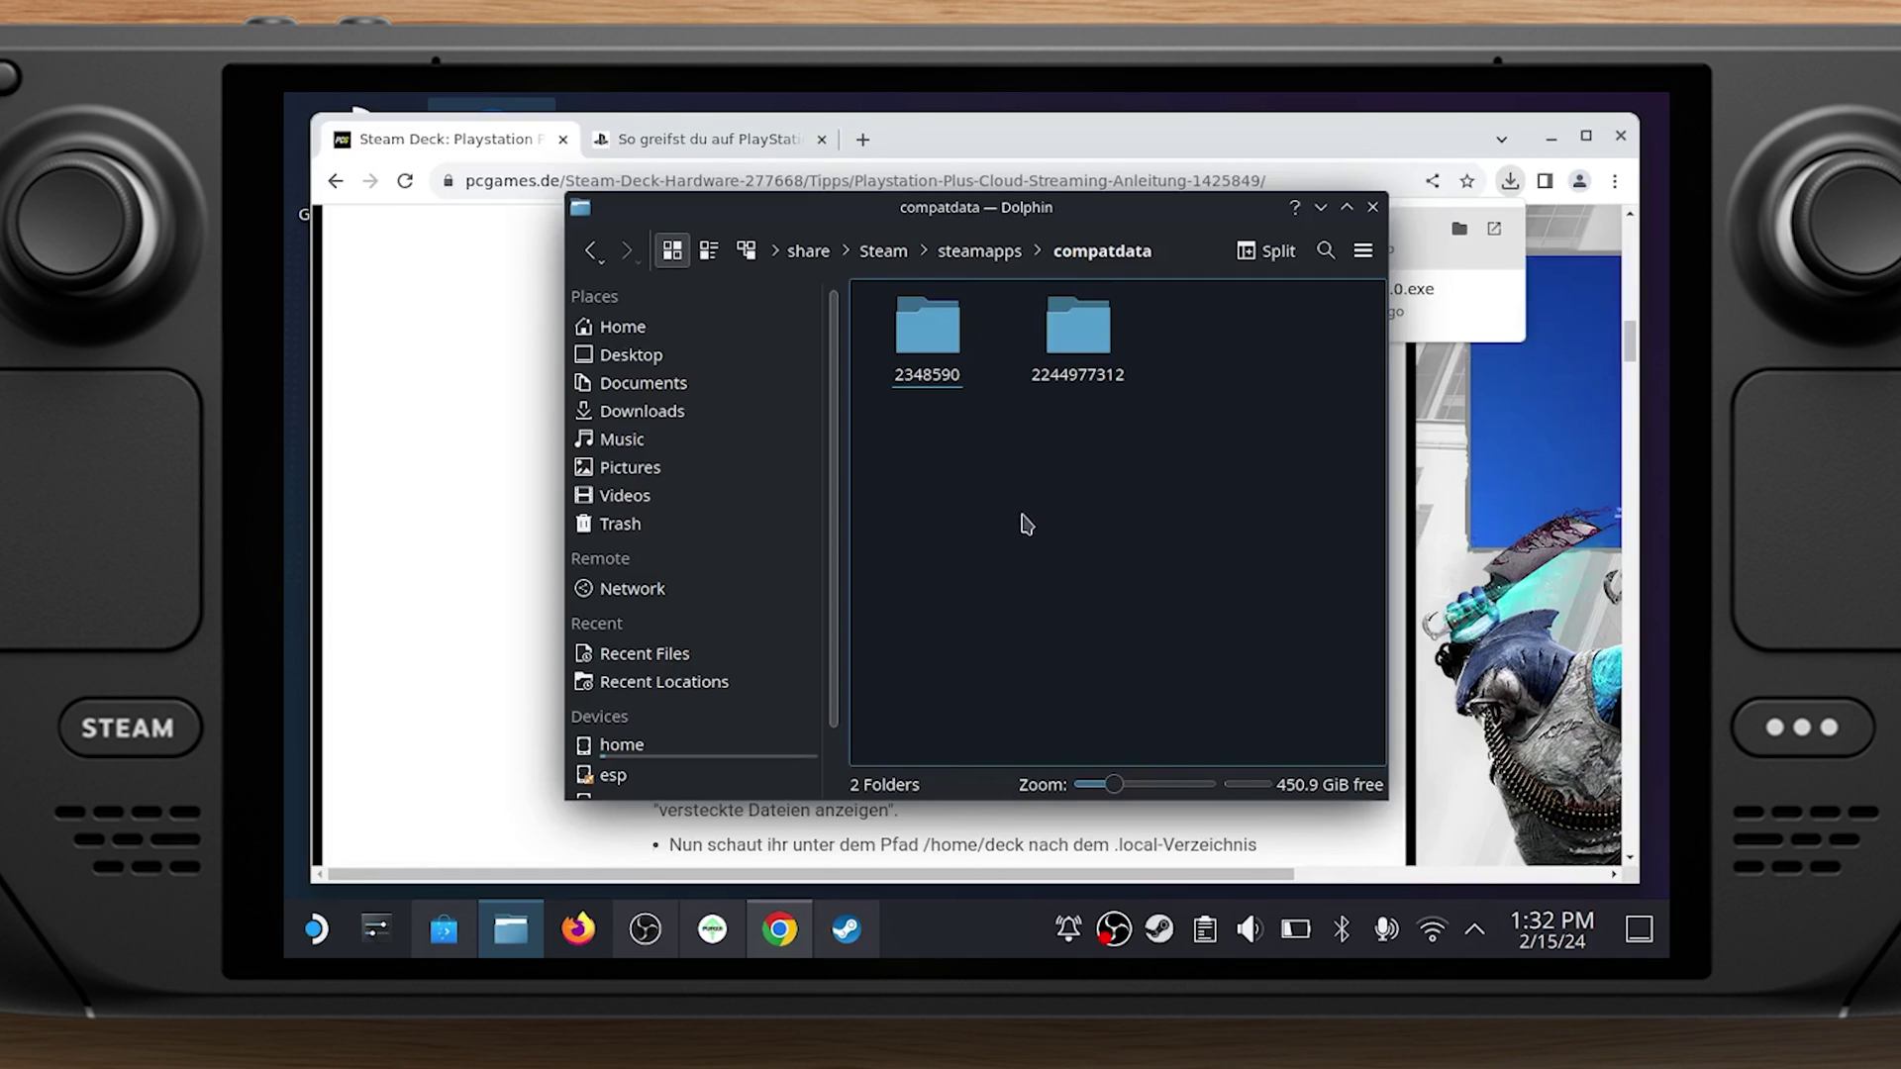
right_click(1011, 513)
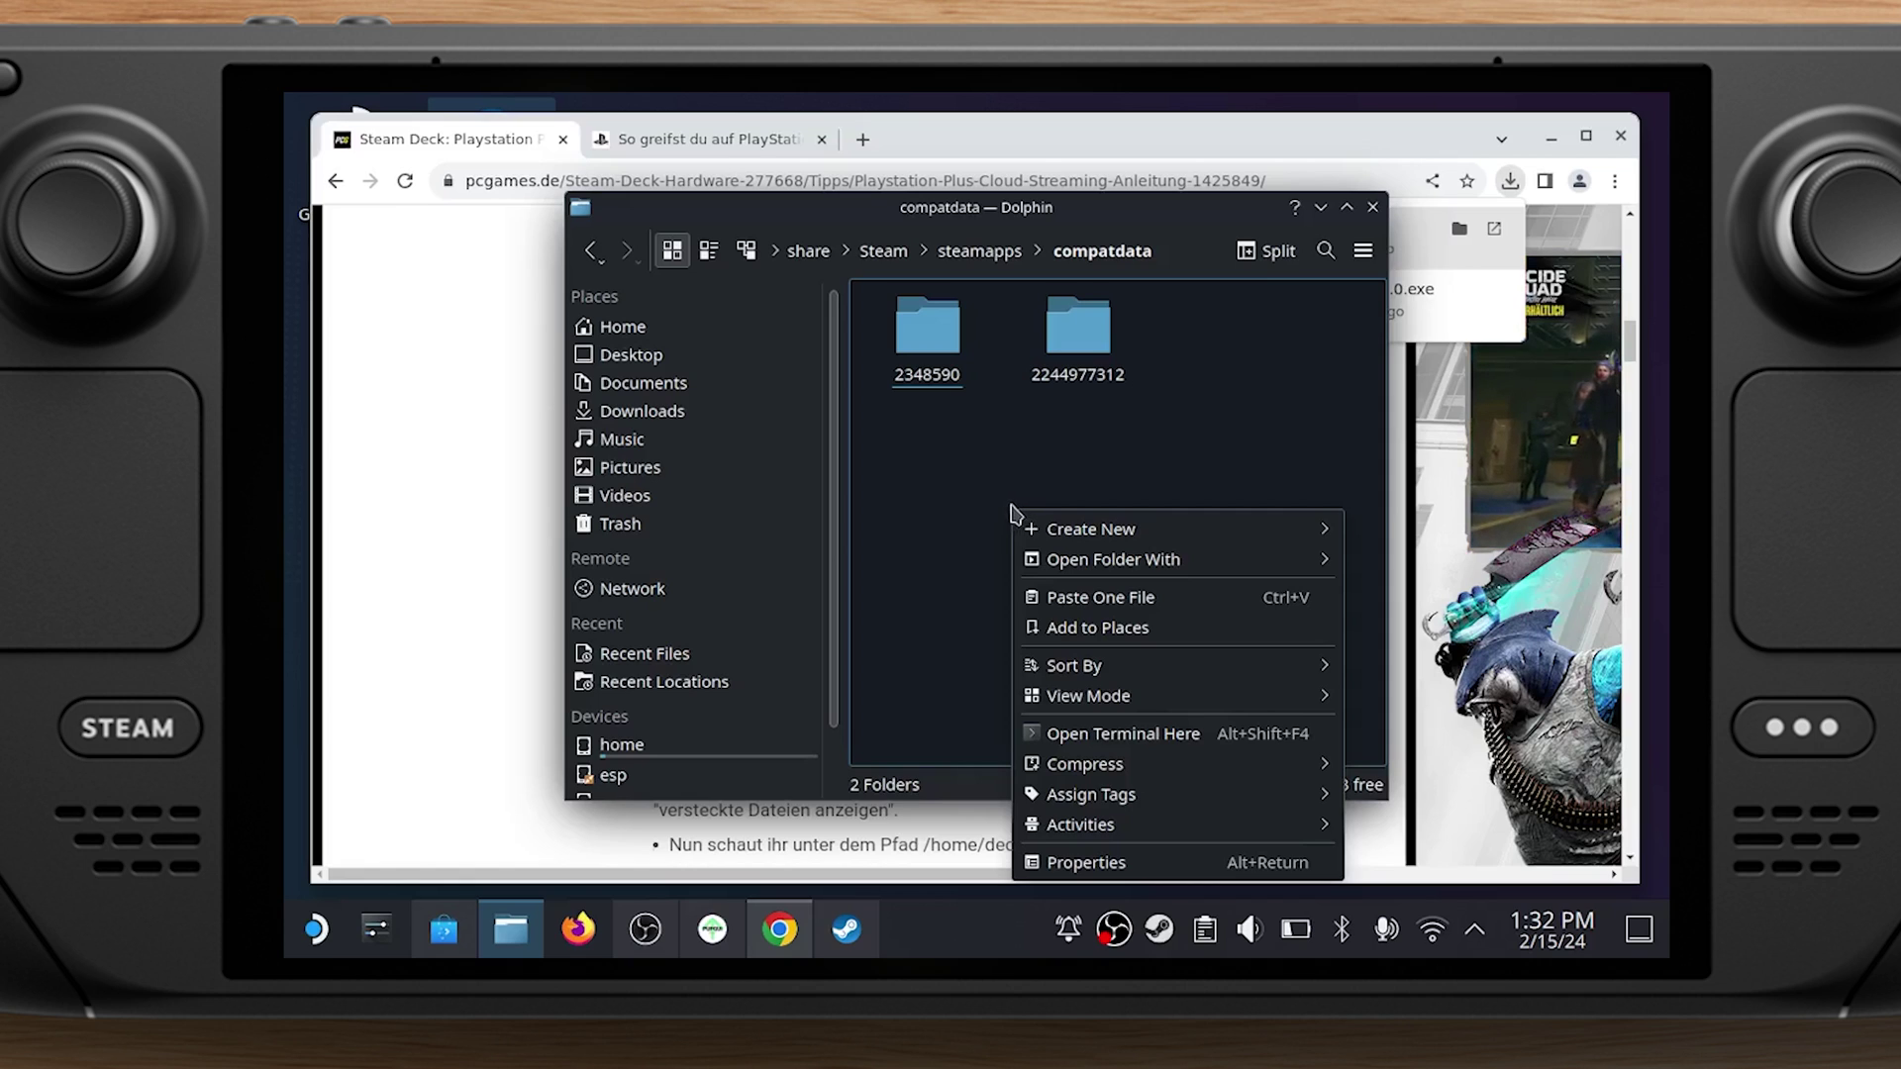
mouse_move(1176, 680)
left_click(1406, 468)
double_click(945, 341)
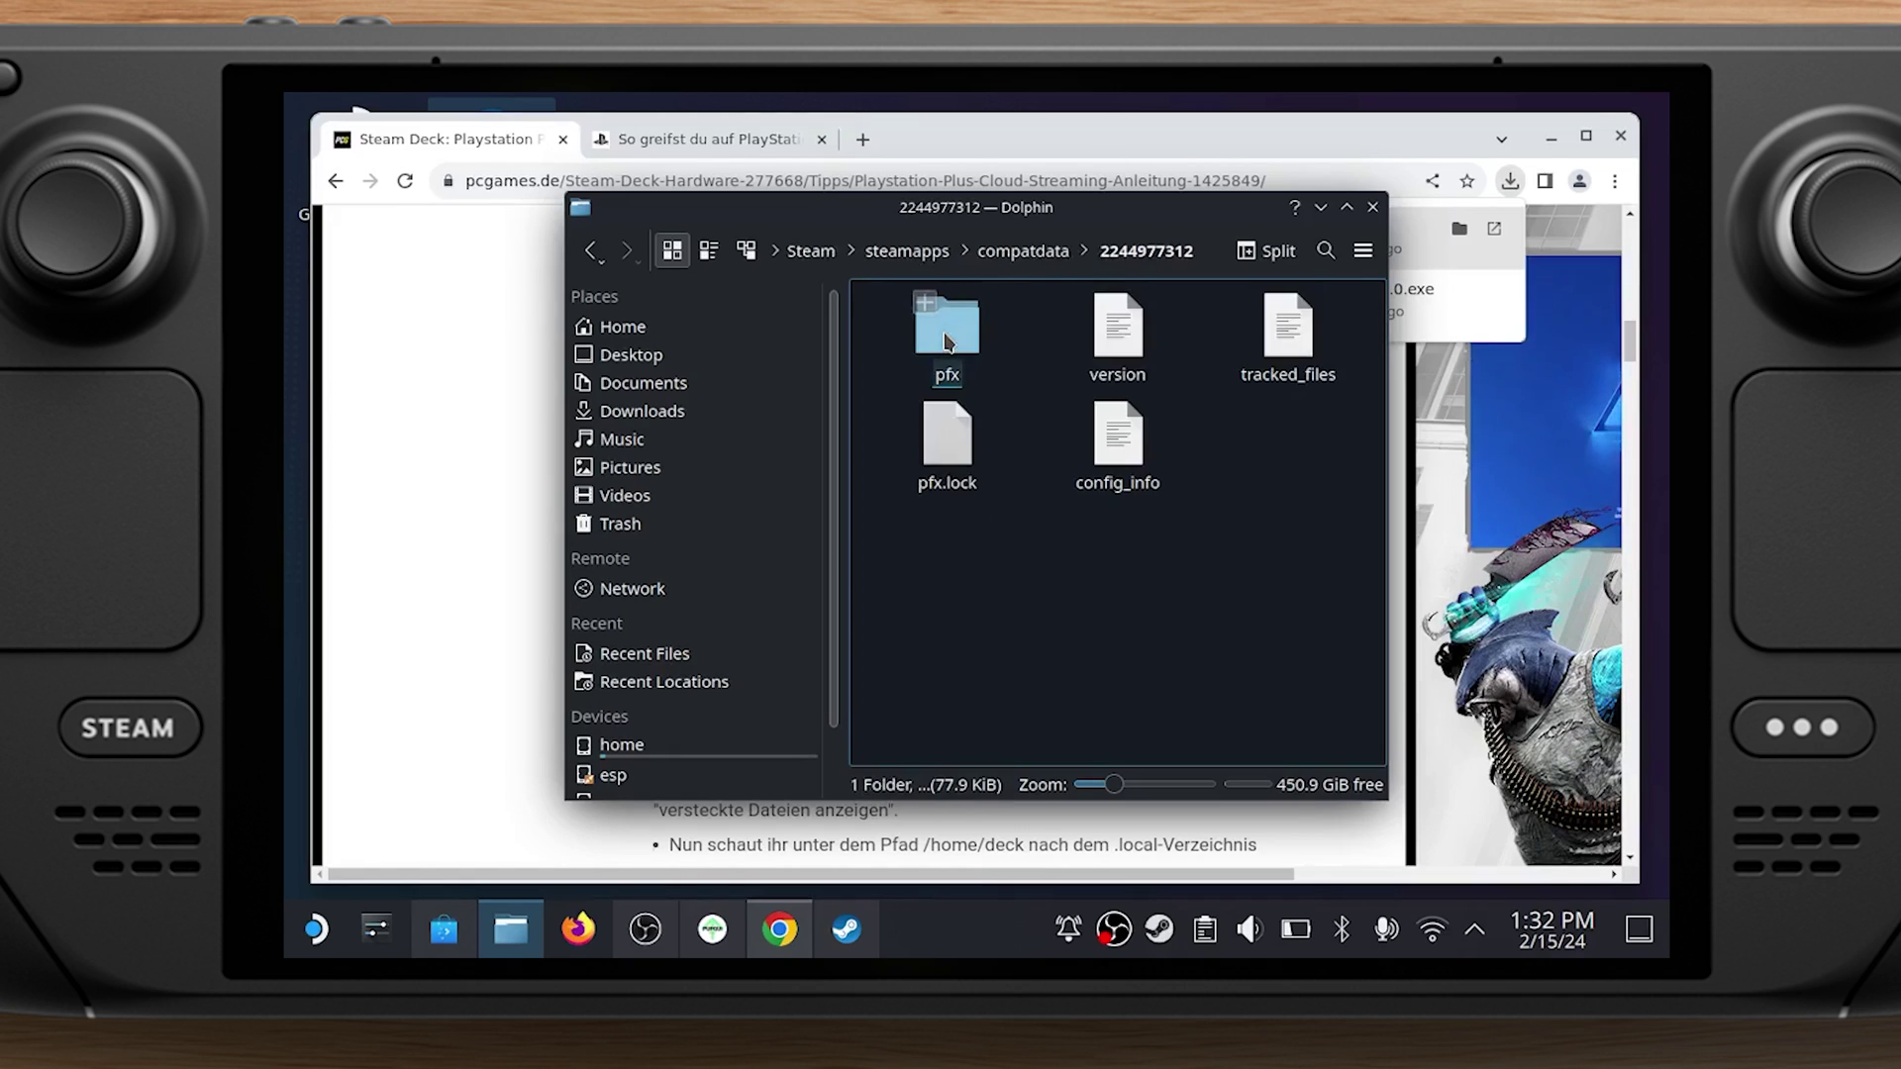
Paste msvcr120.dll into the PlayStationPlus folder under pfx/drive_c/Program Files (x86)
double_click(946, 342)
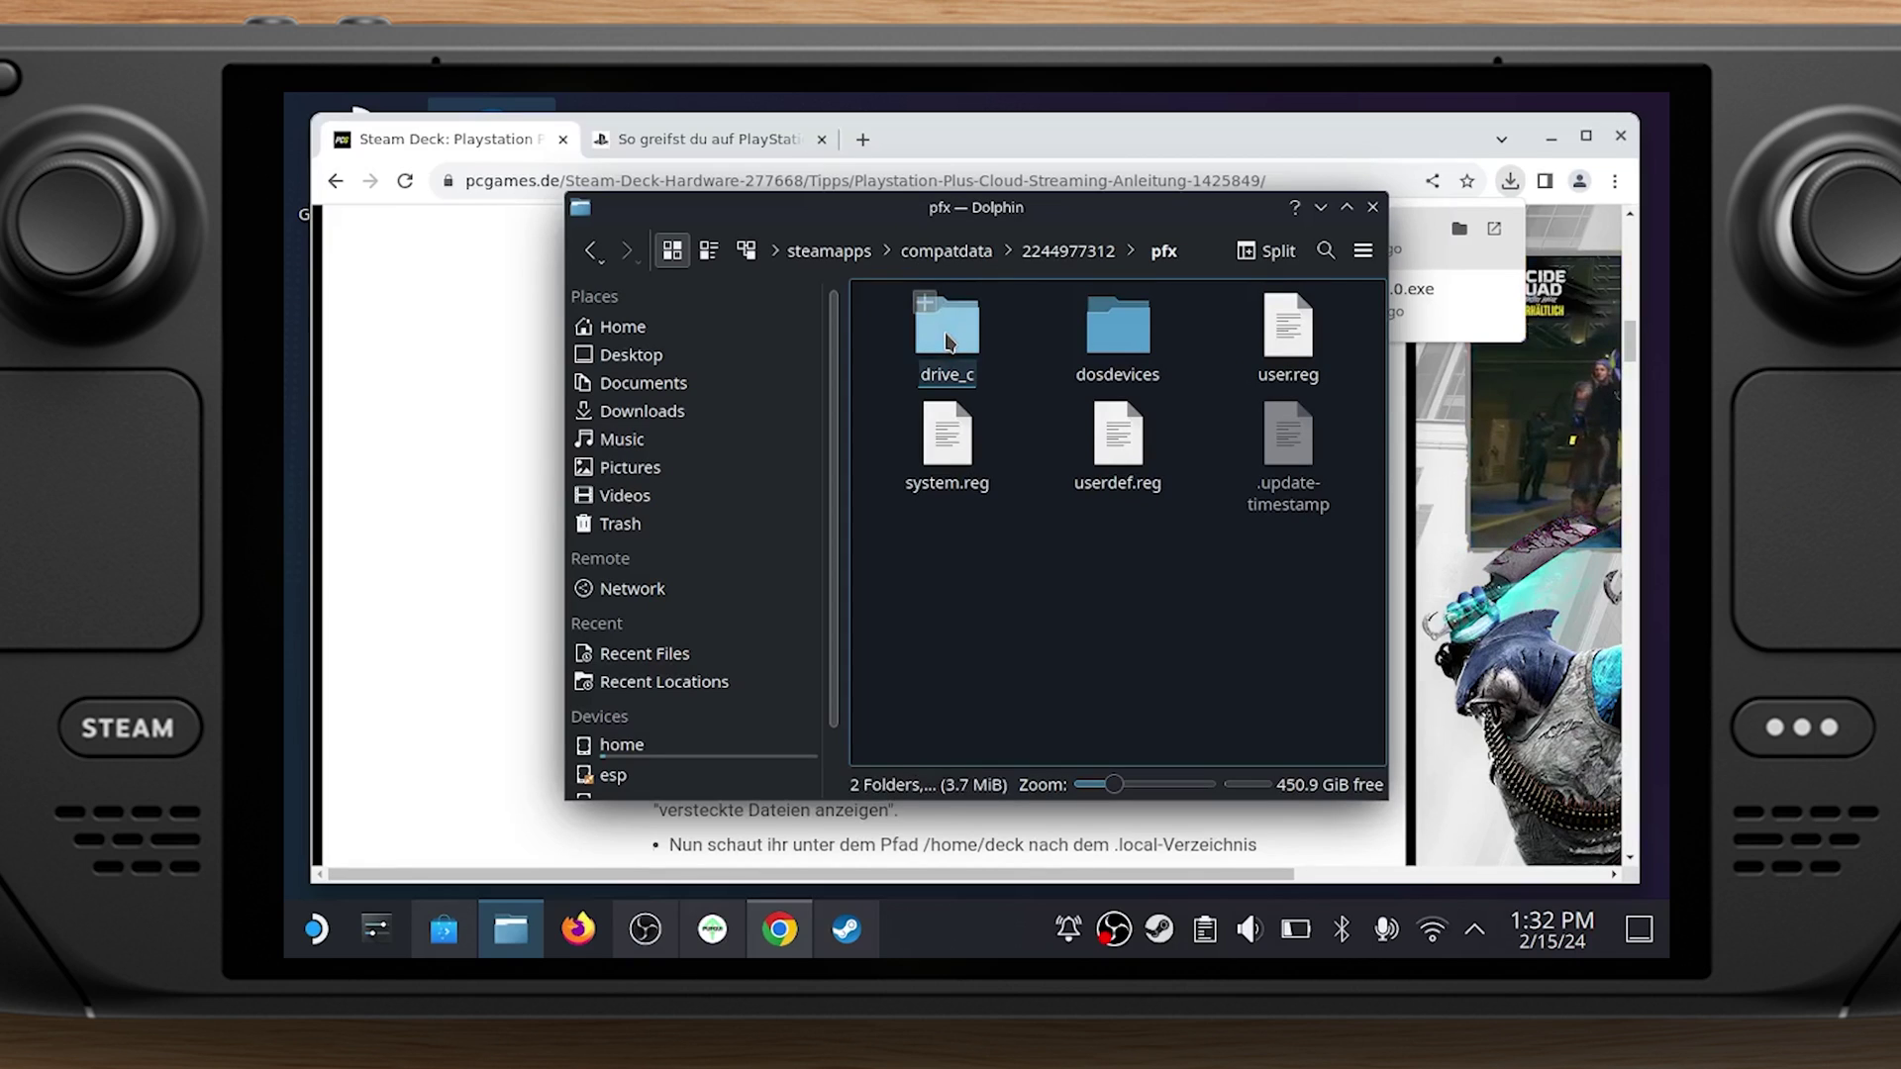
double_click(948, 342)
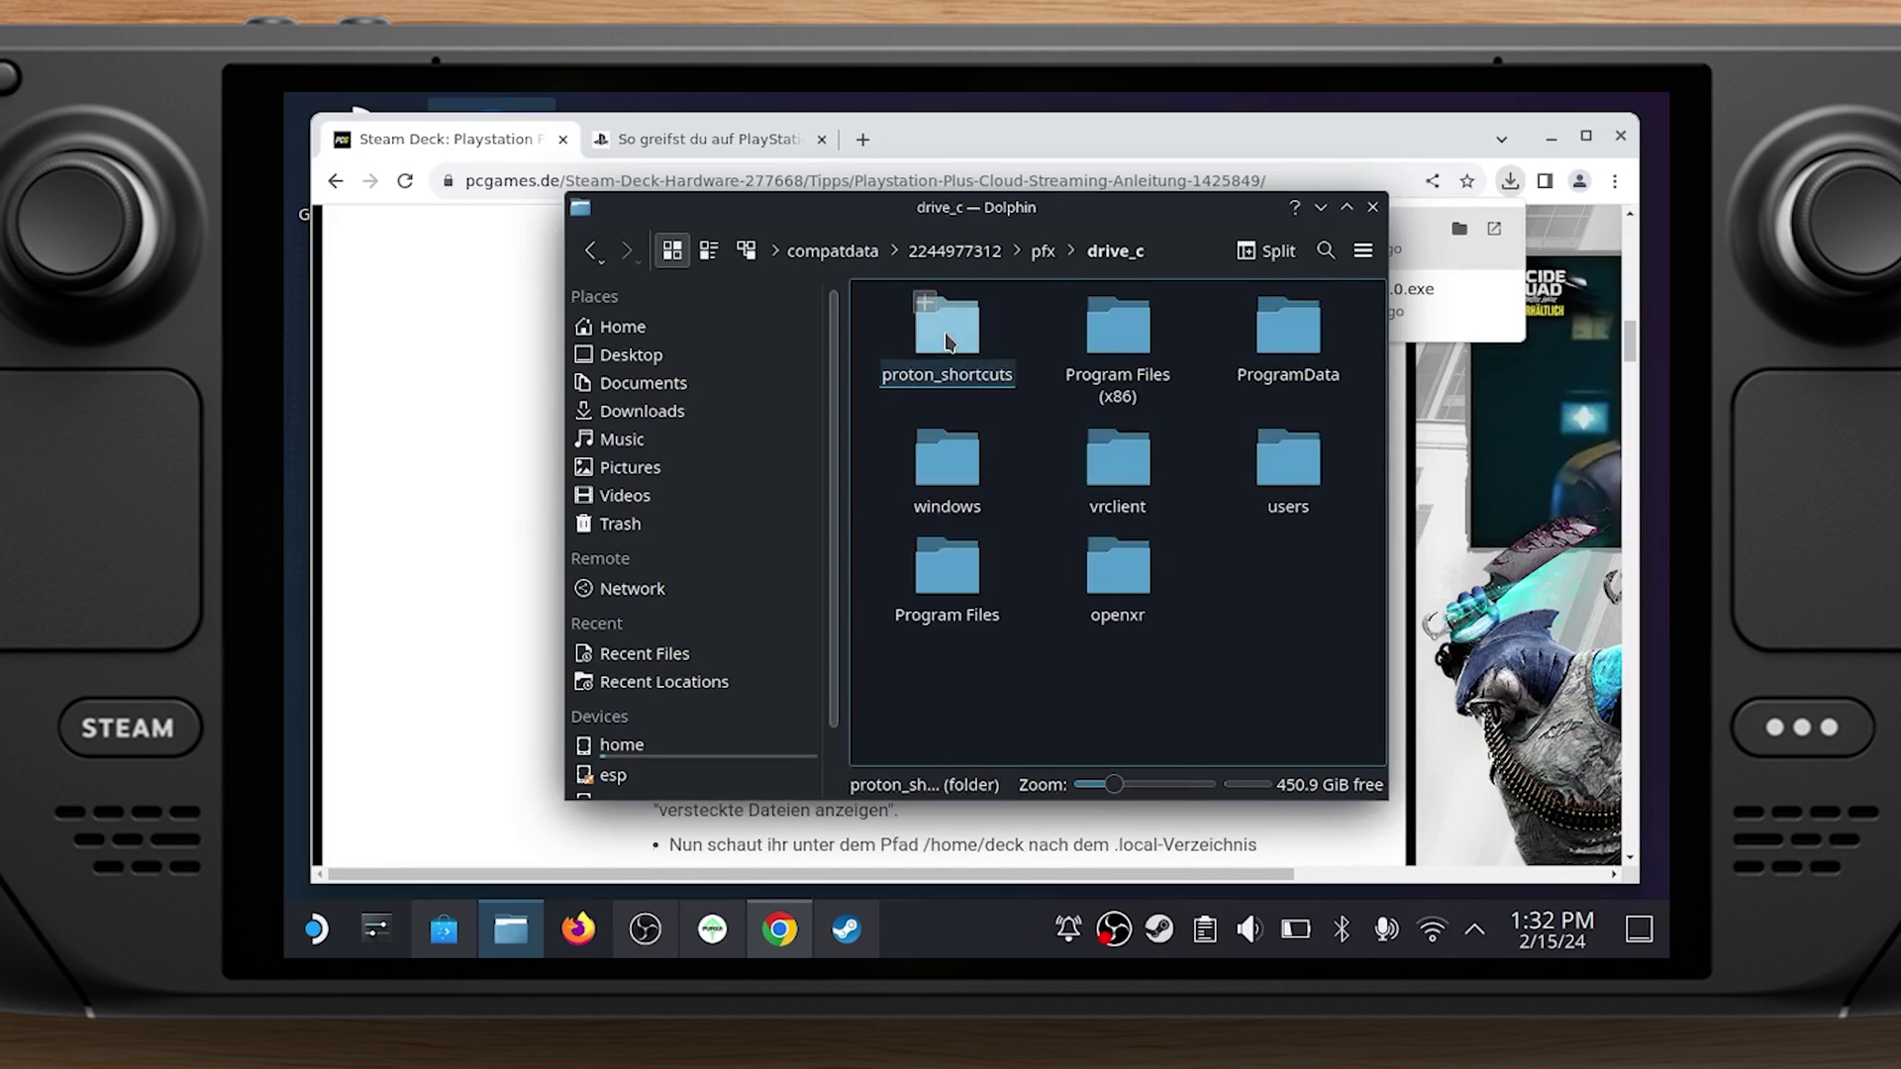
double_click(1139, 349)
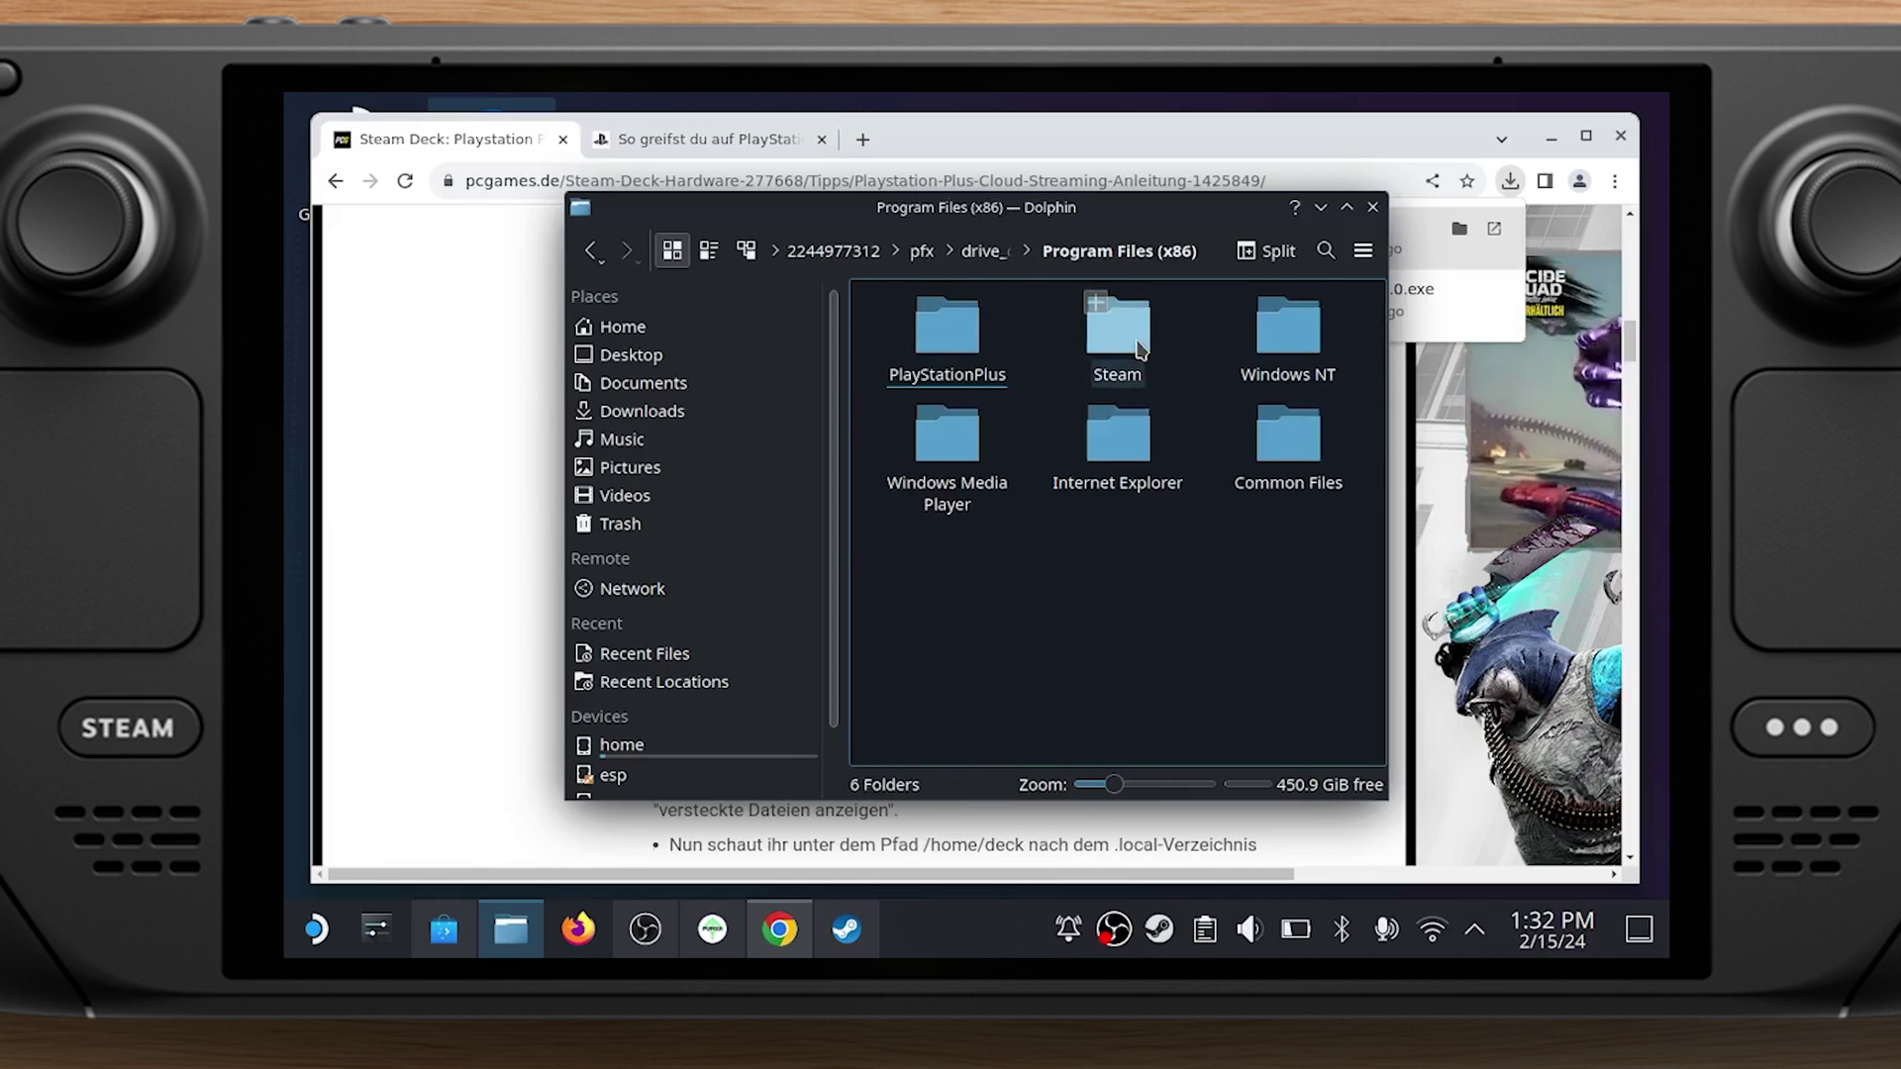
double_click(971, 369)
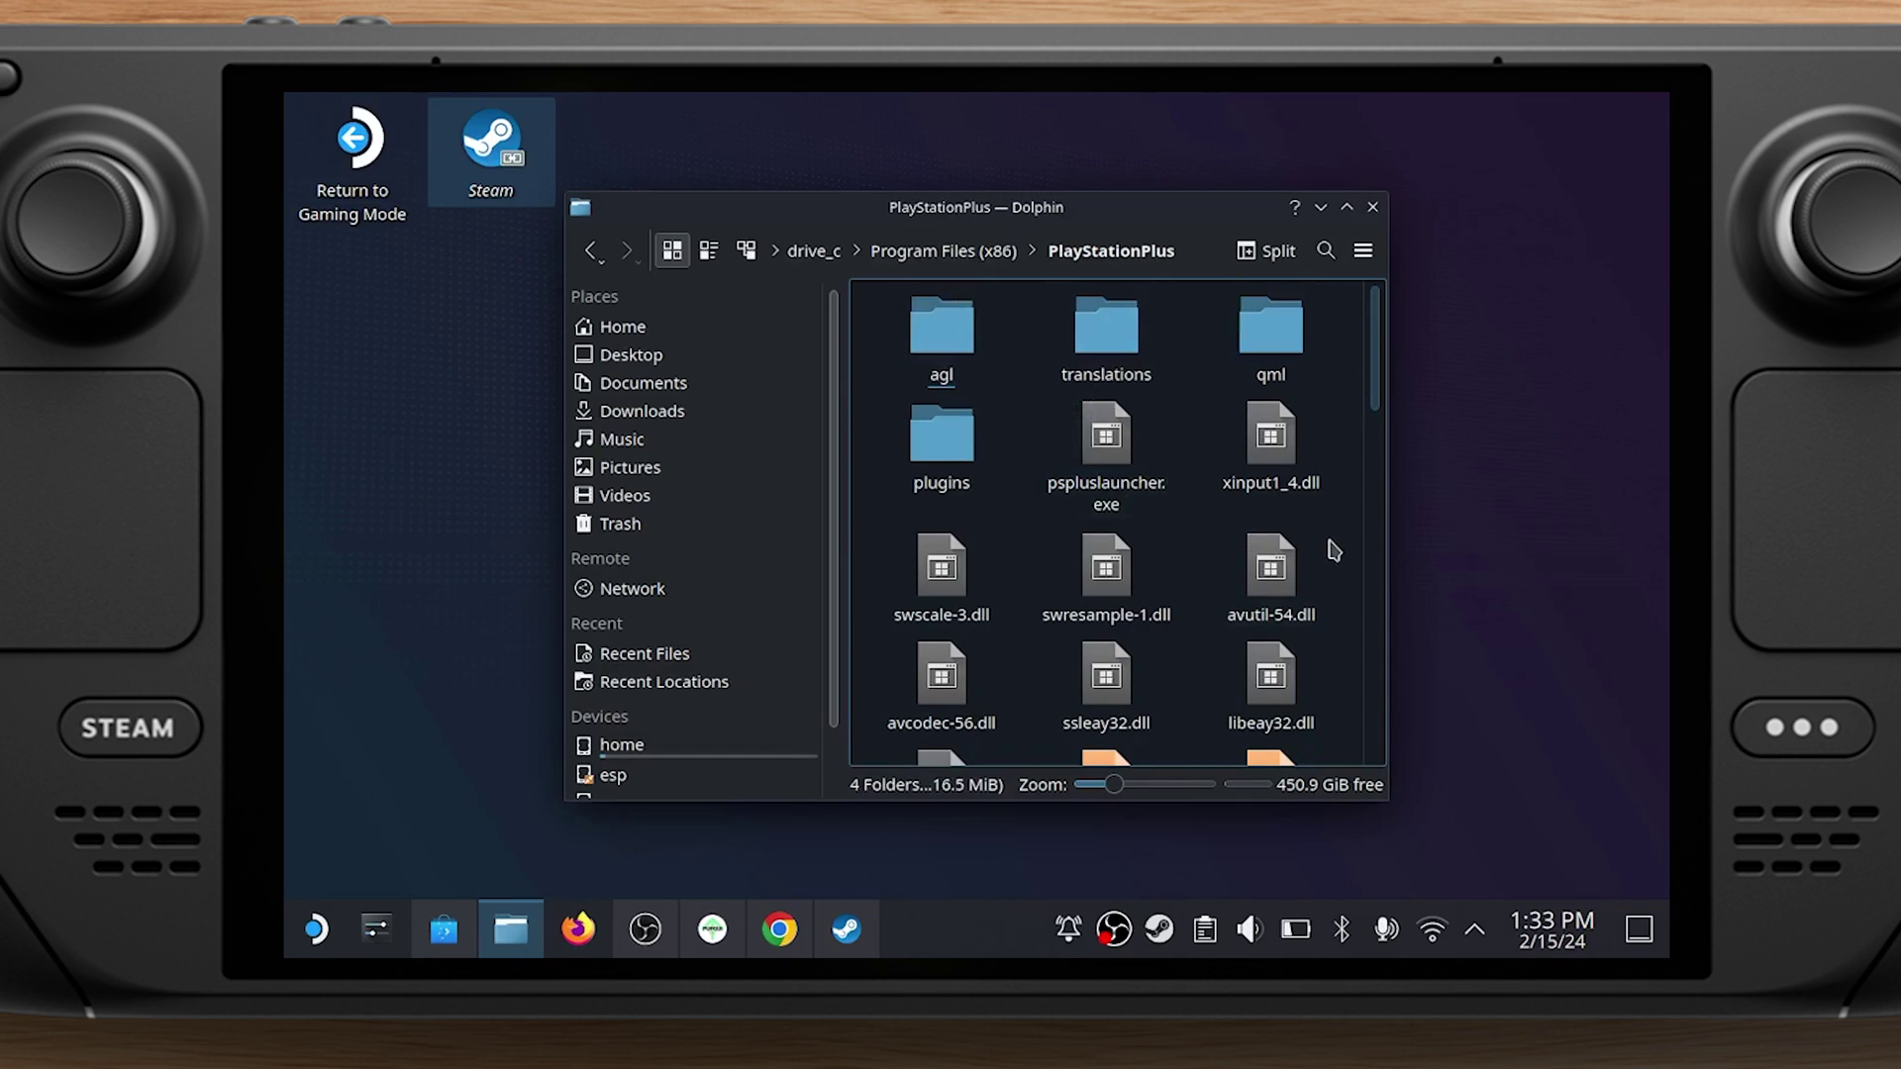
right_click(1330, 548)
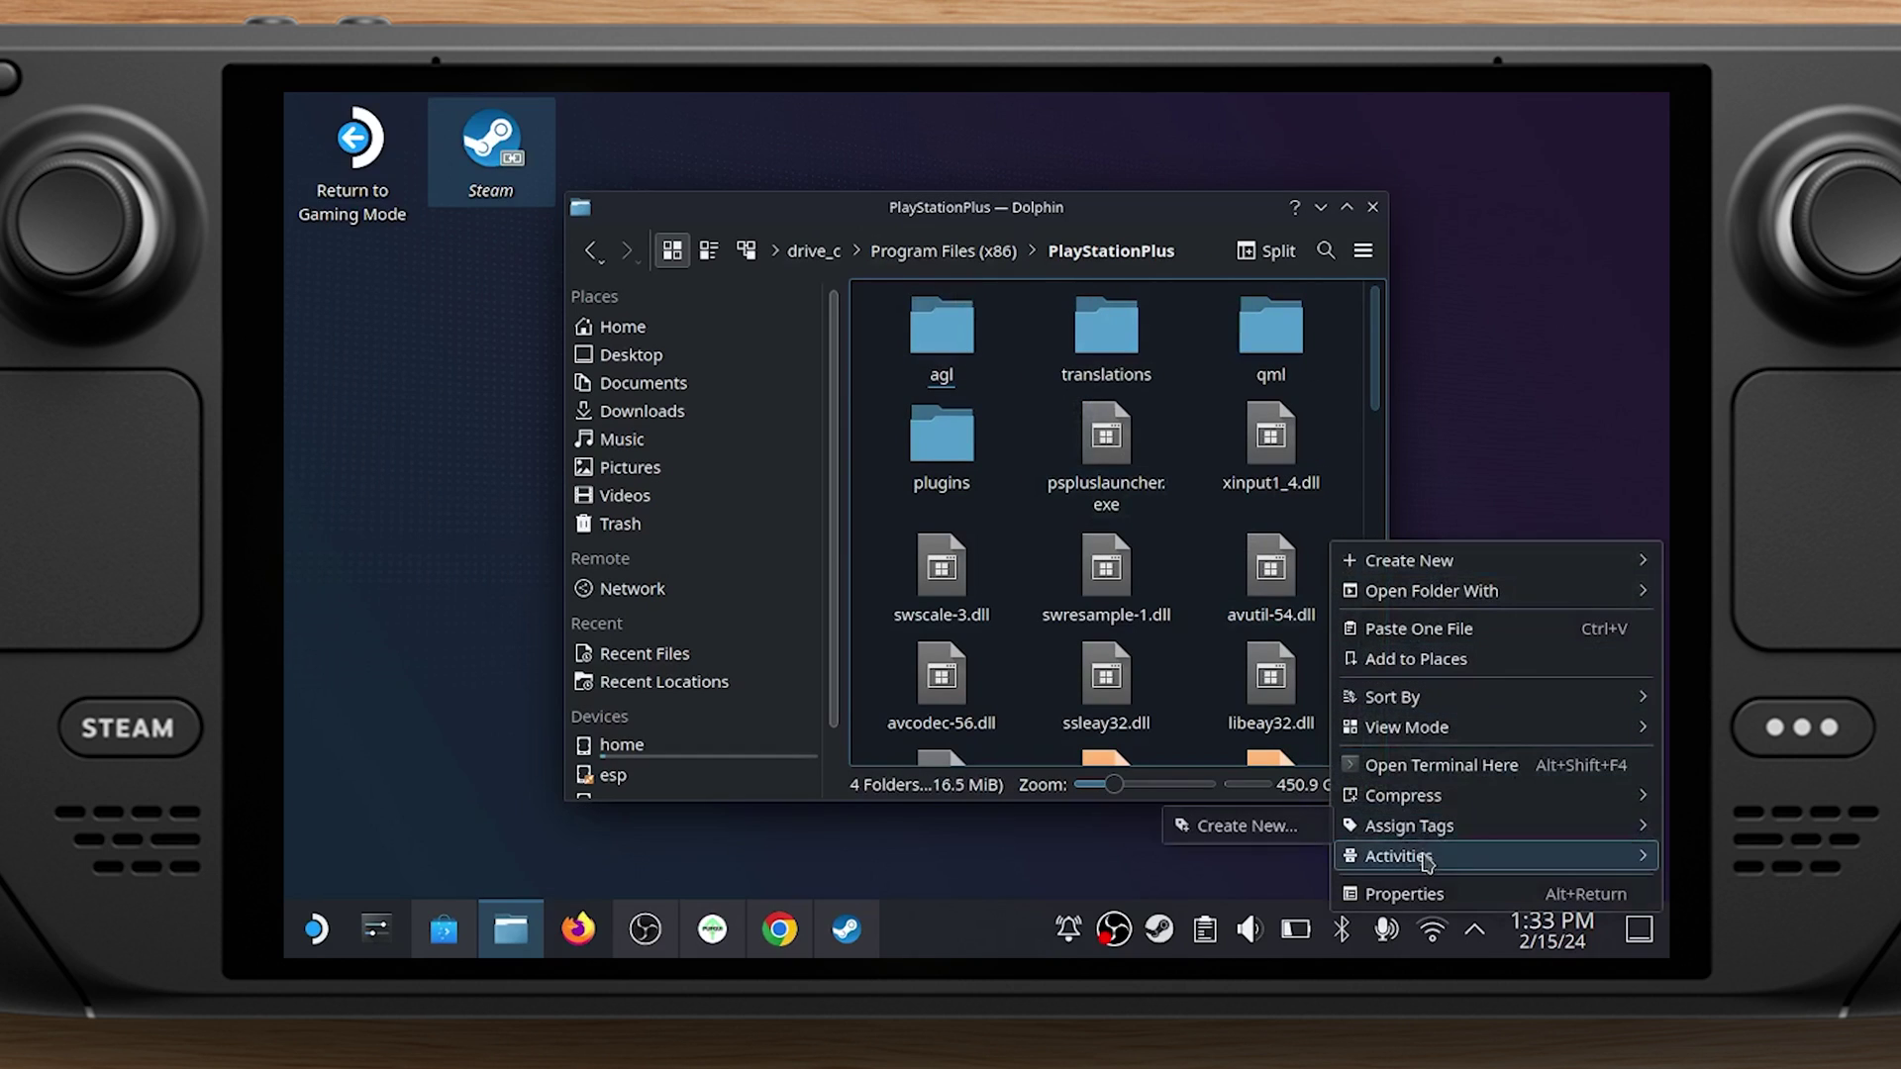
left_click(1392, 629)
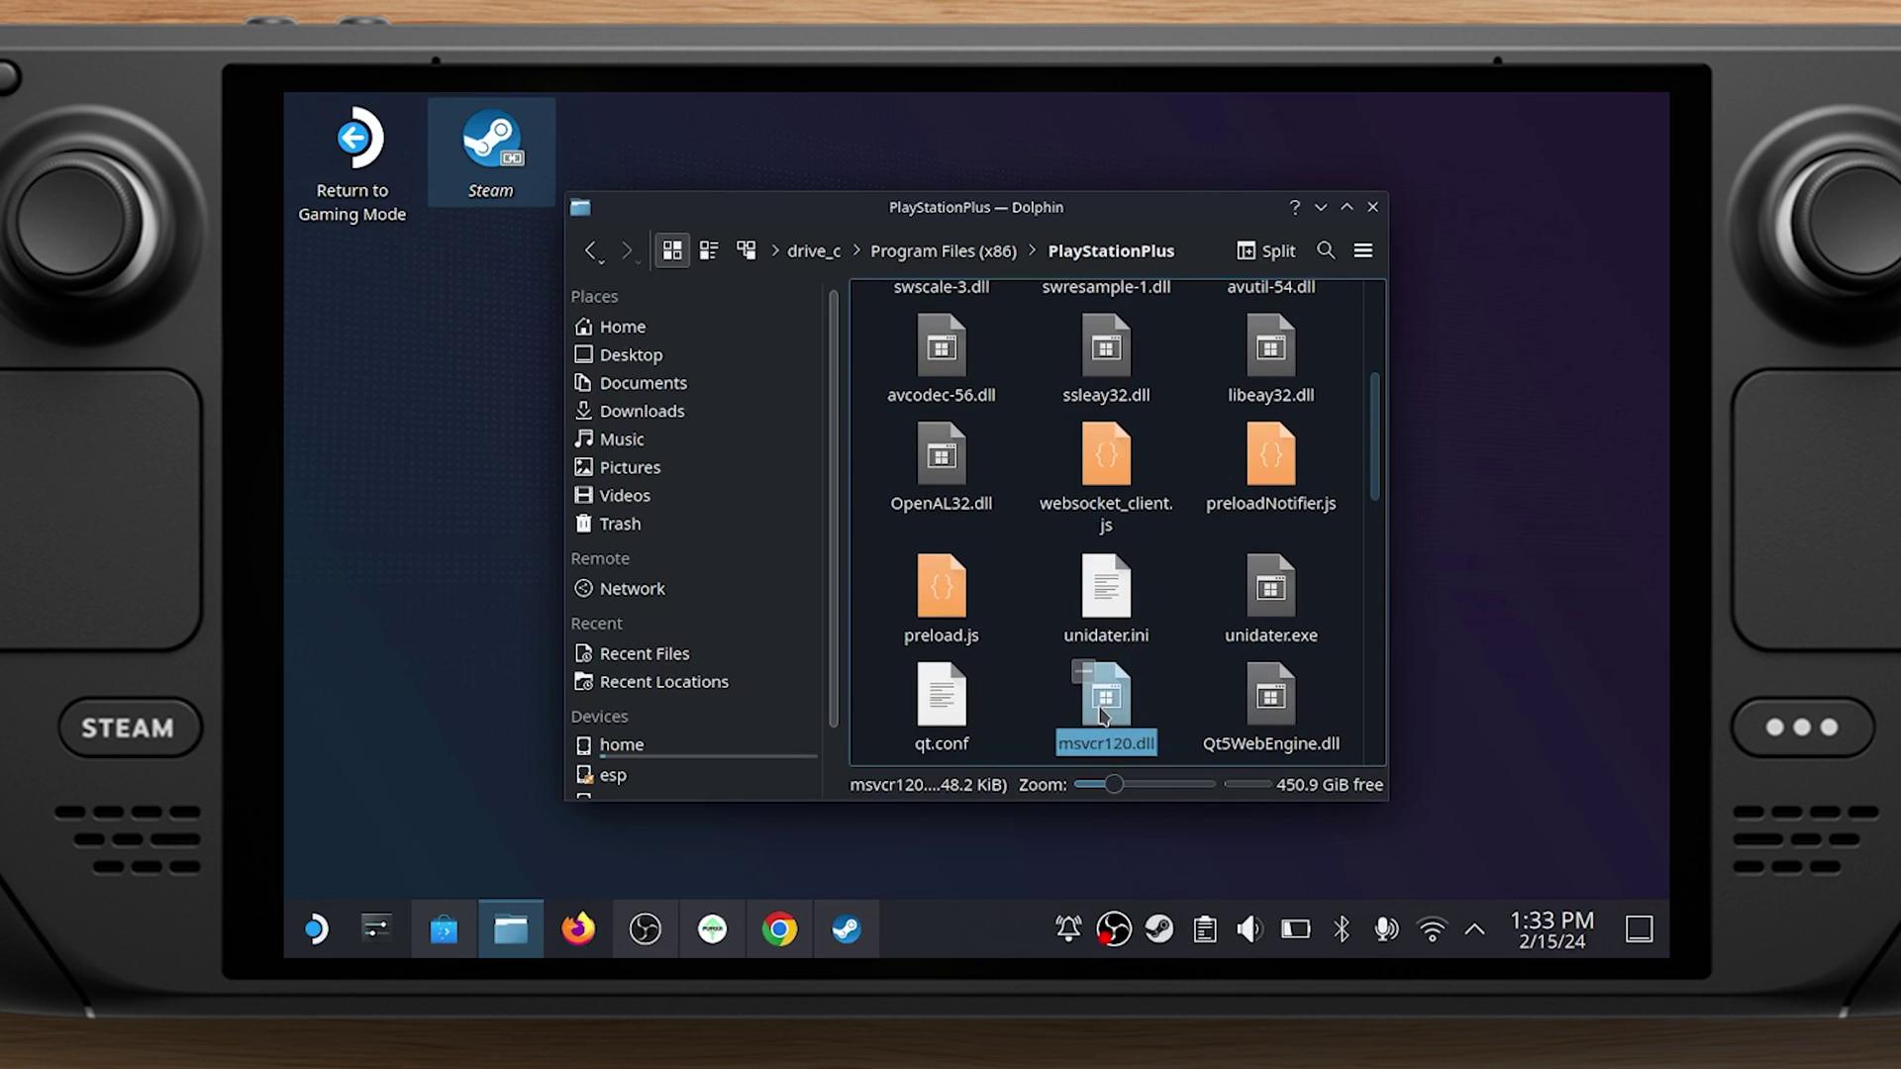
Rename unidater.ini in the PlayStationPlus folder to unidater.ini.old
scroll(1103, 715, "down", 1)
right_click(1117, 503)
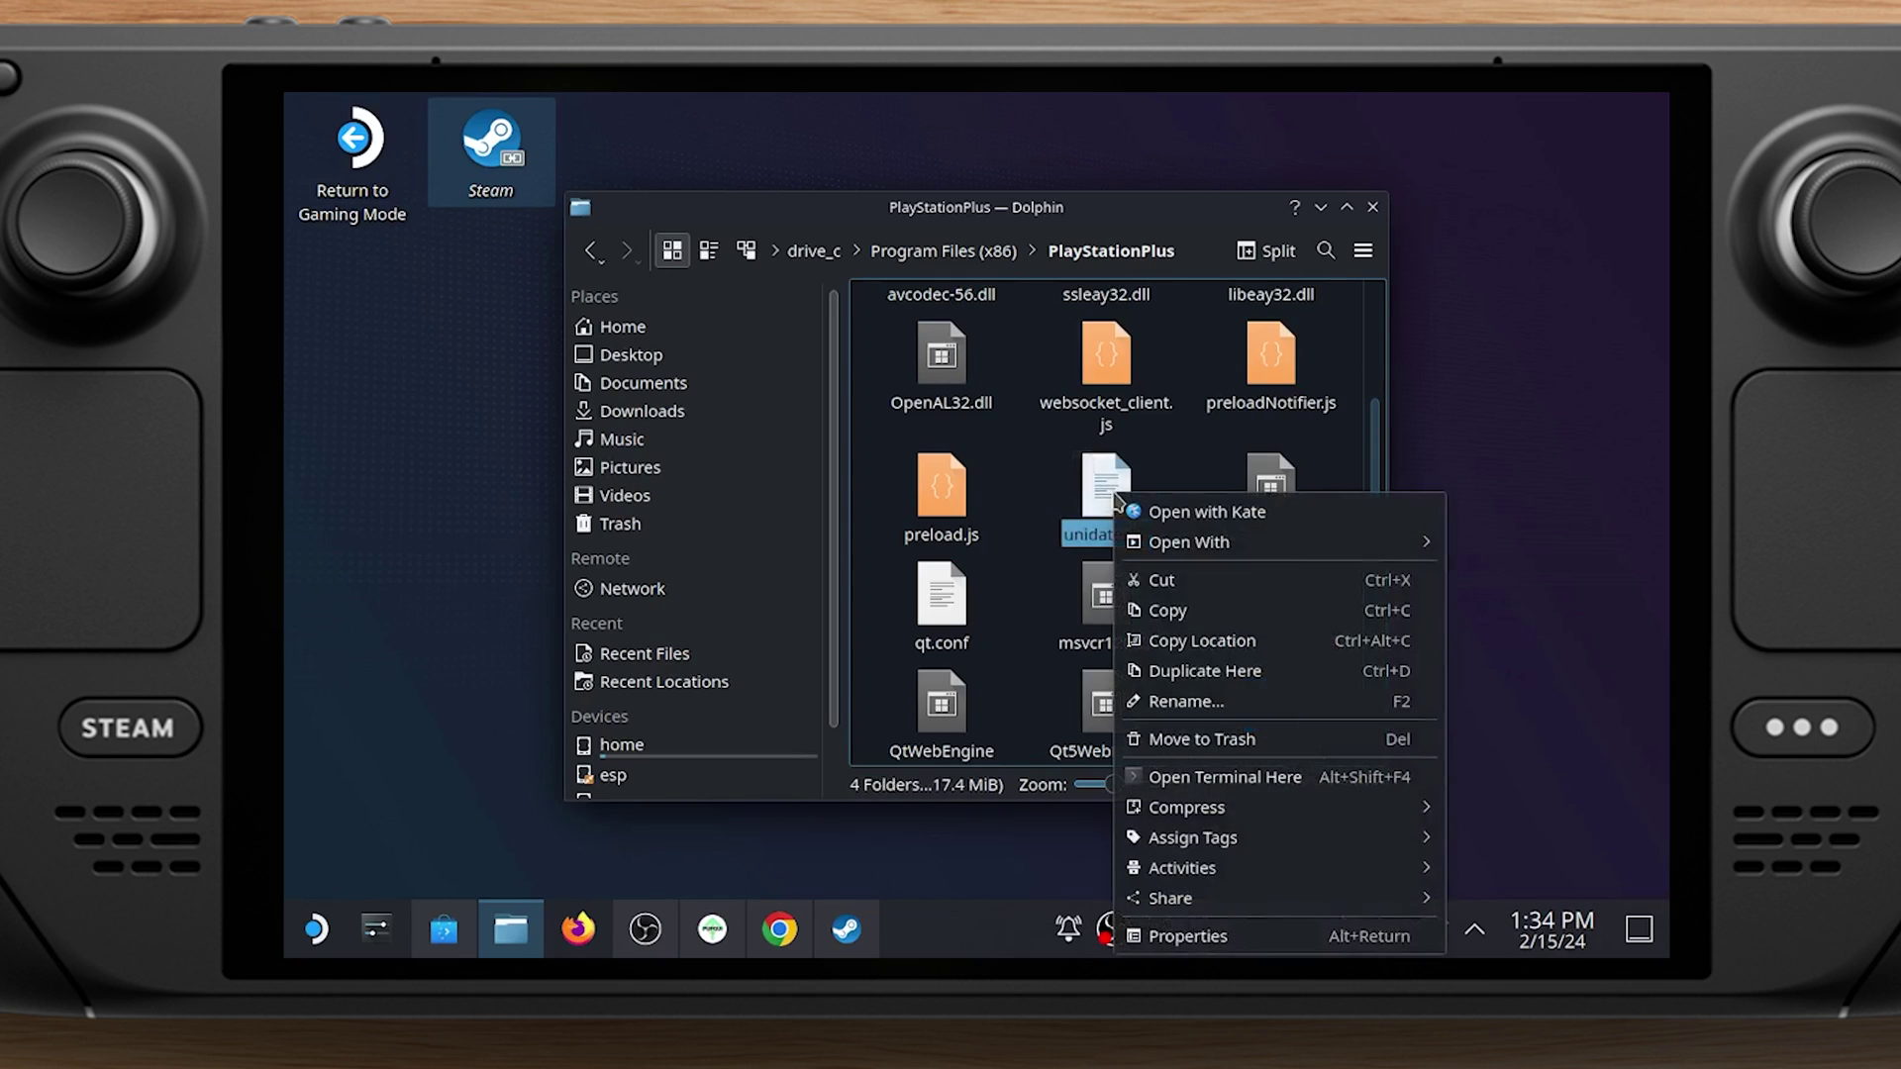
left_click(1201, 701)
left_click(1162, 537)
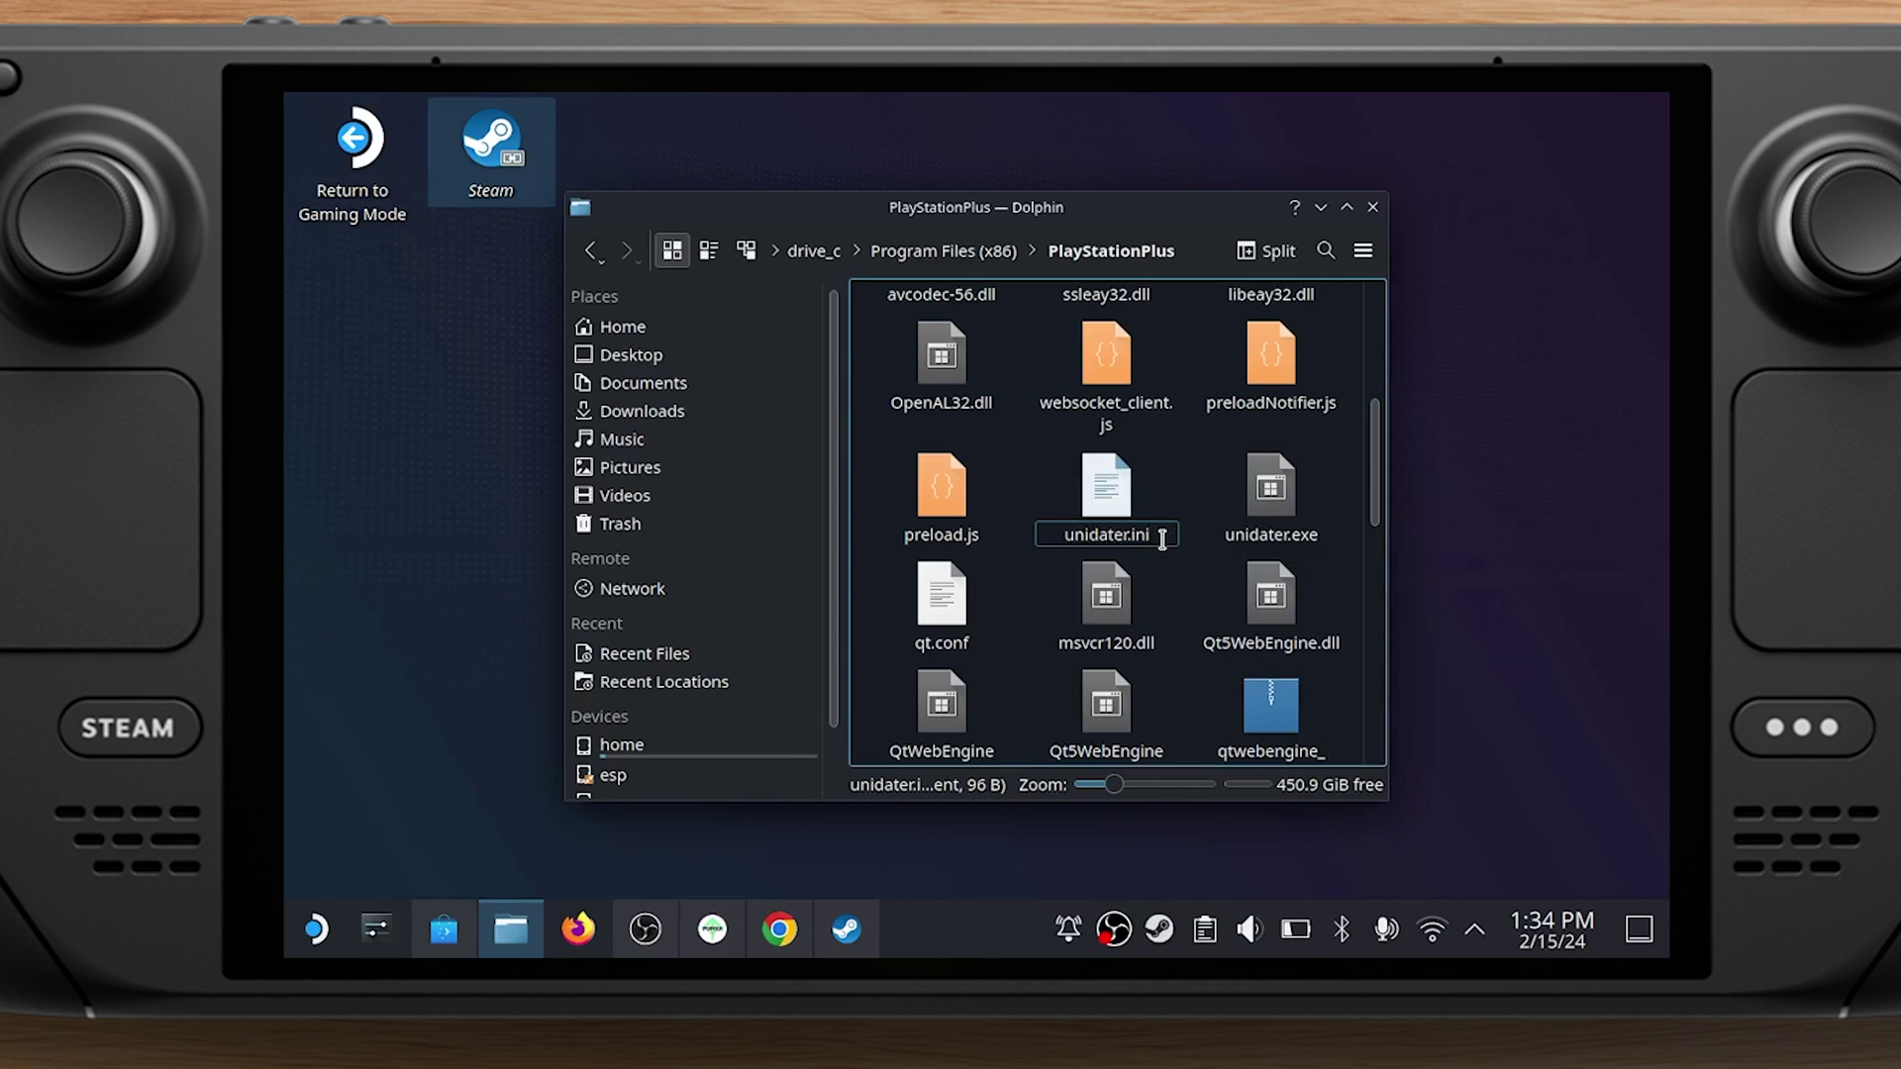
type(".old")
key("Return")
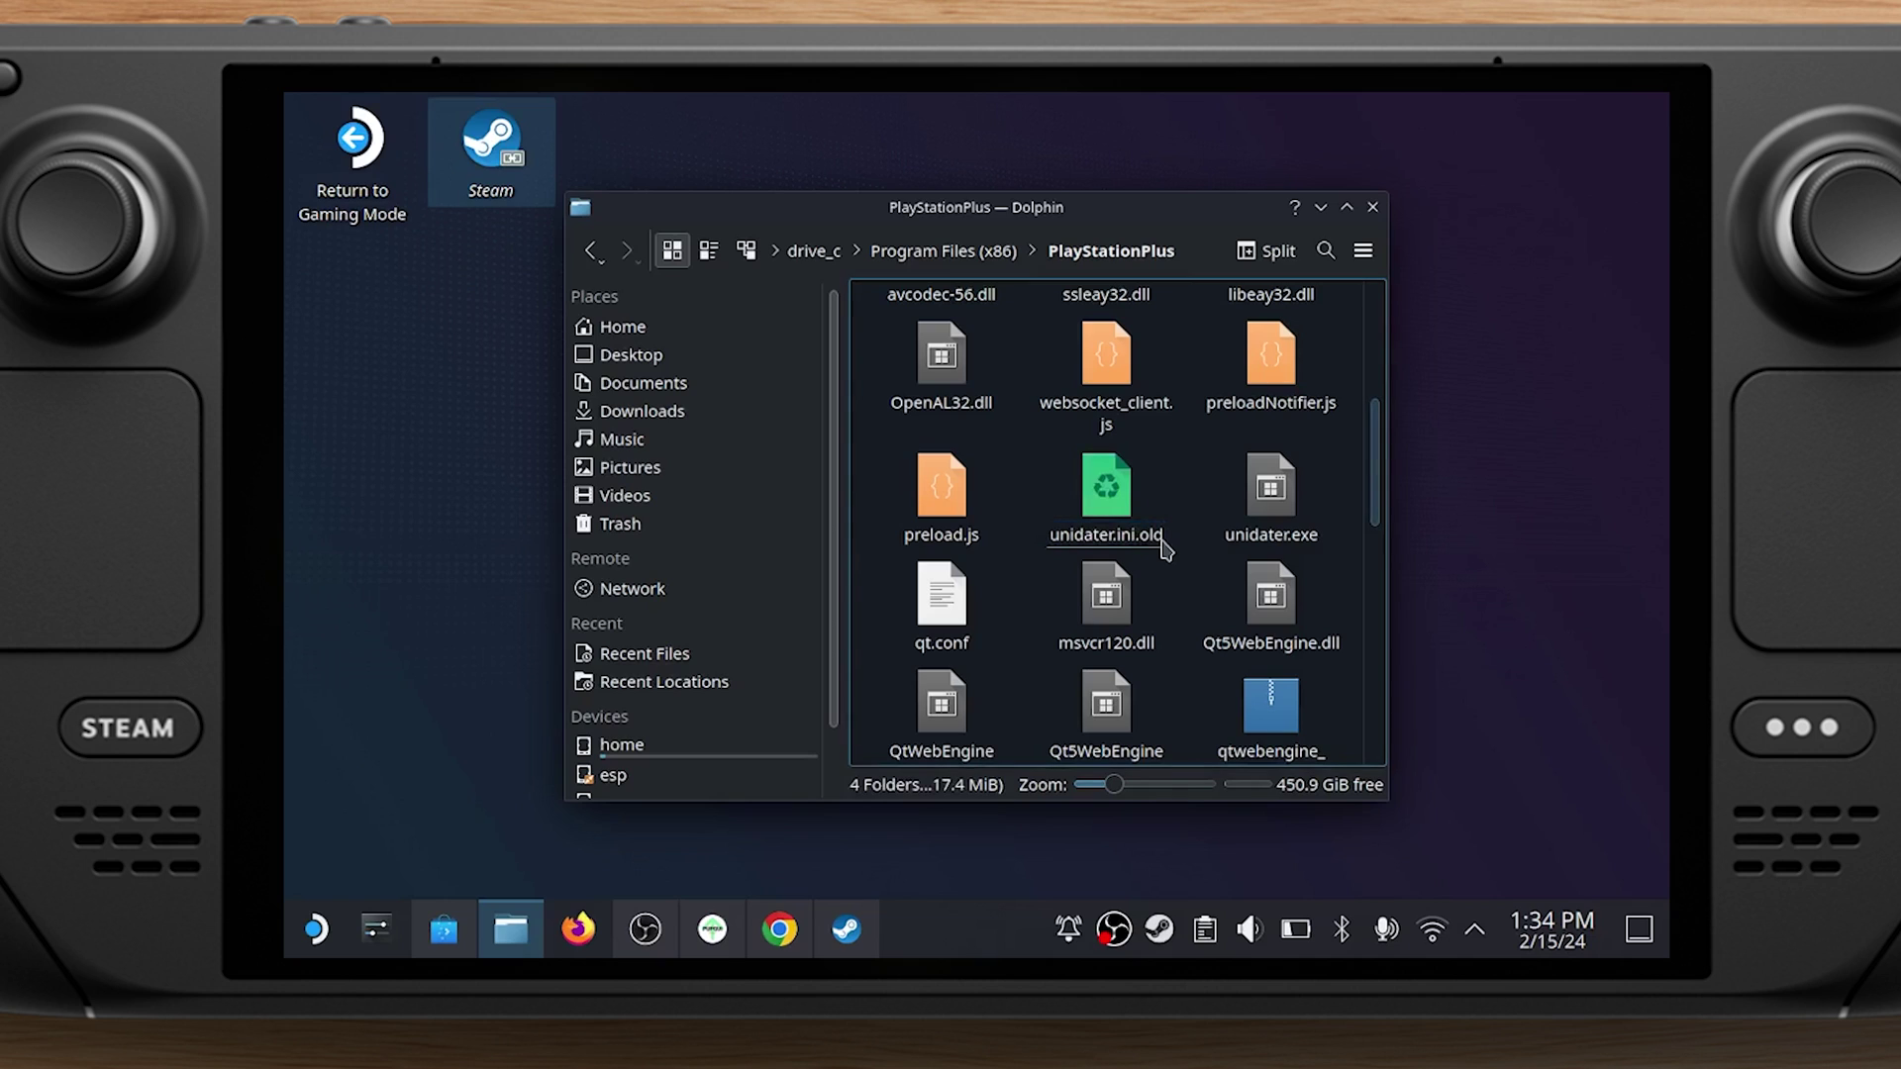
Rename unidater.exe in the PlayStationPlus folder to unidater.exe.old
right_click(1276, 515)
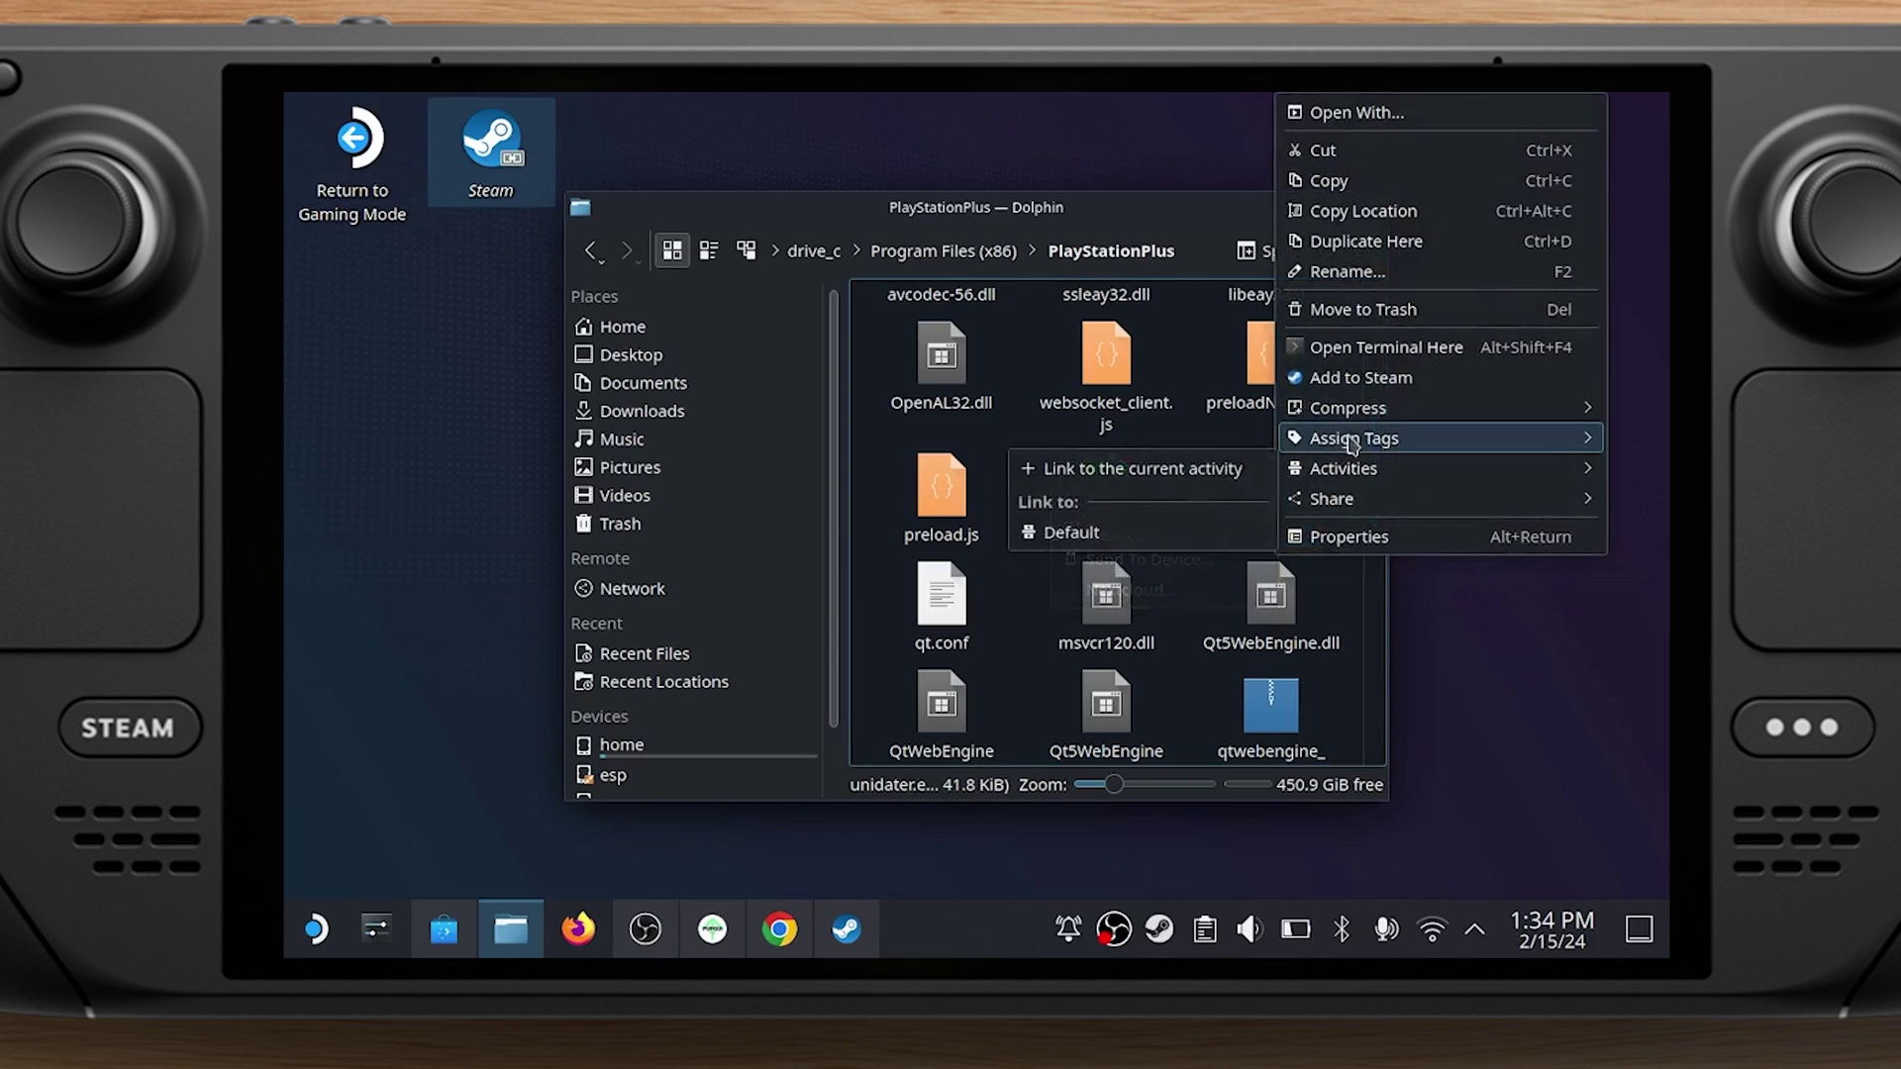
left_click(1376, 272)
left_click(1329, 535)
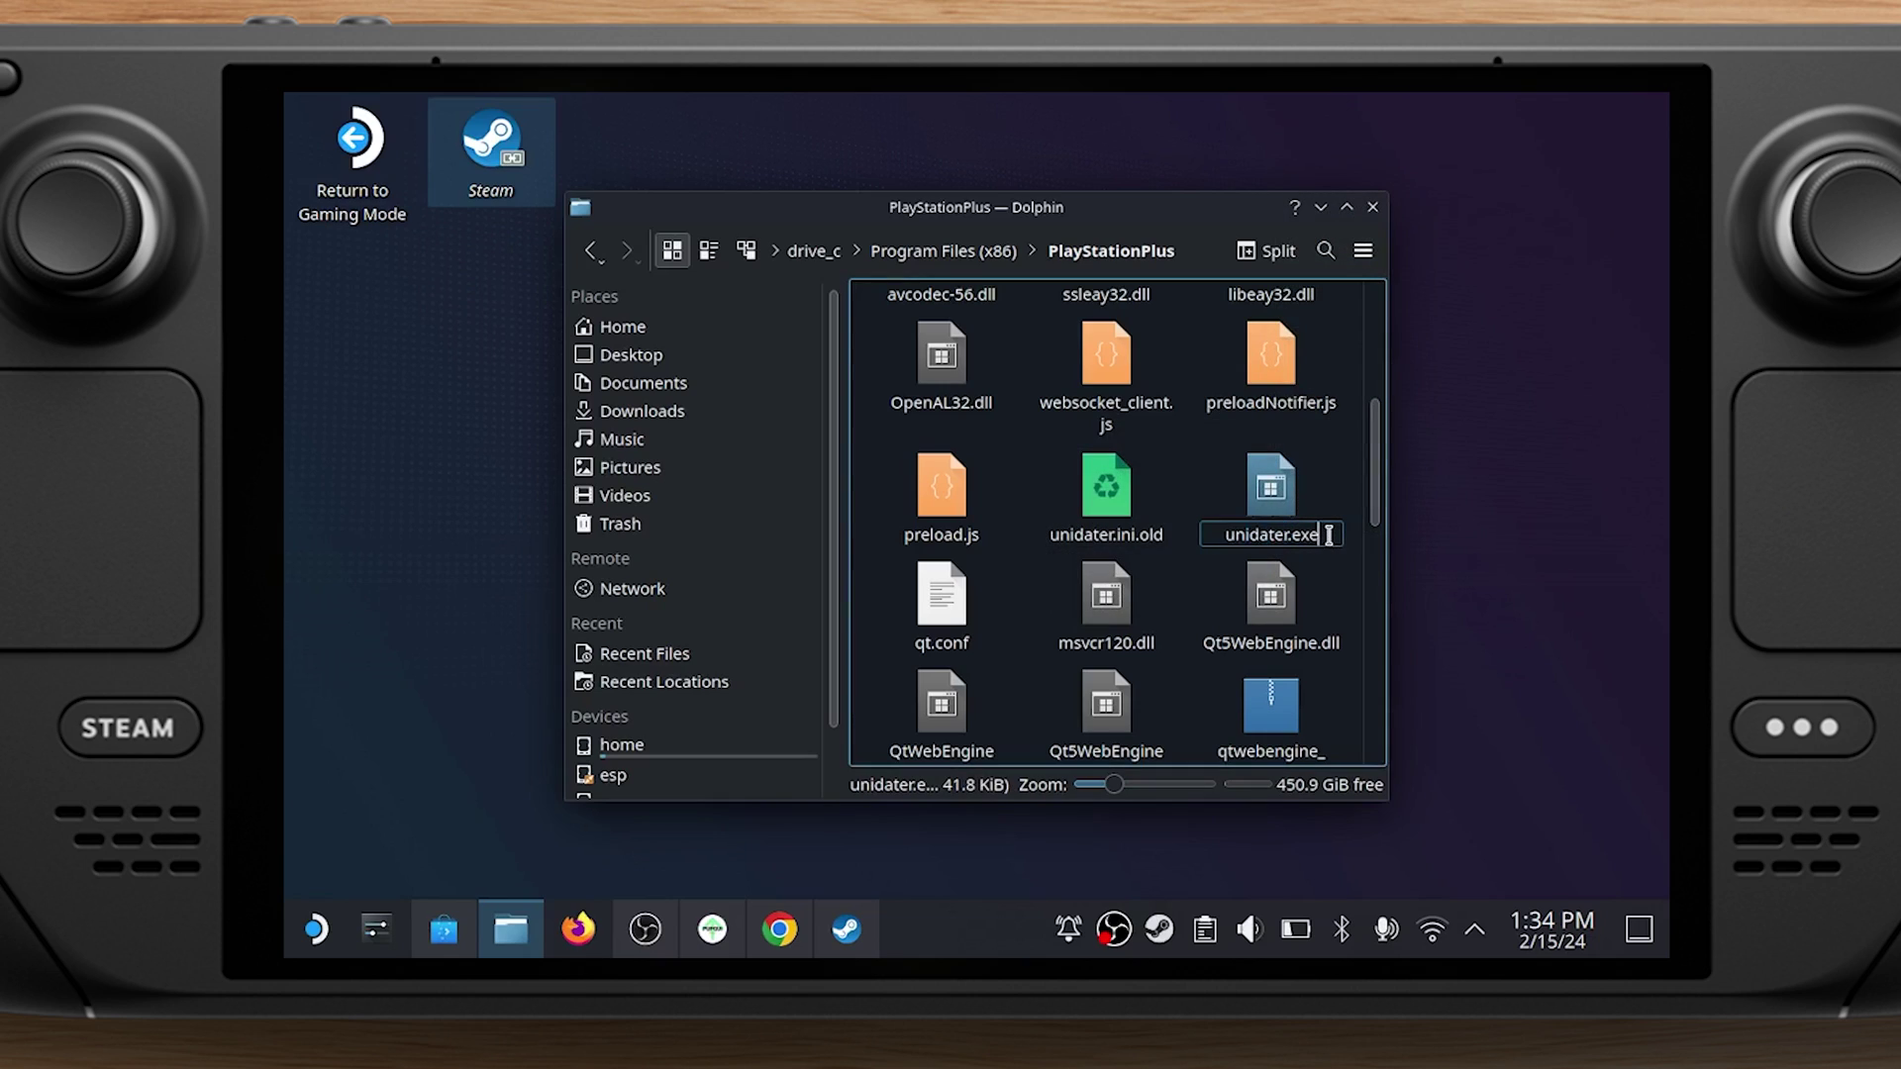
type(".old")
key("Return")
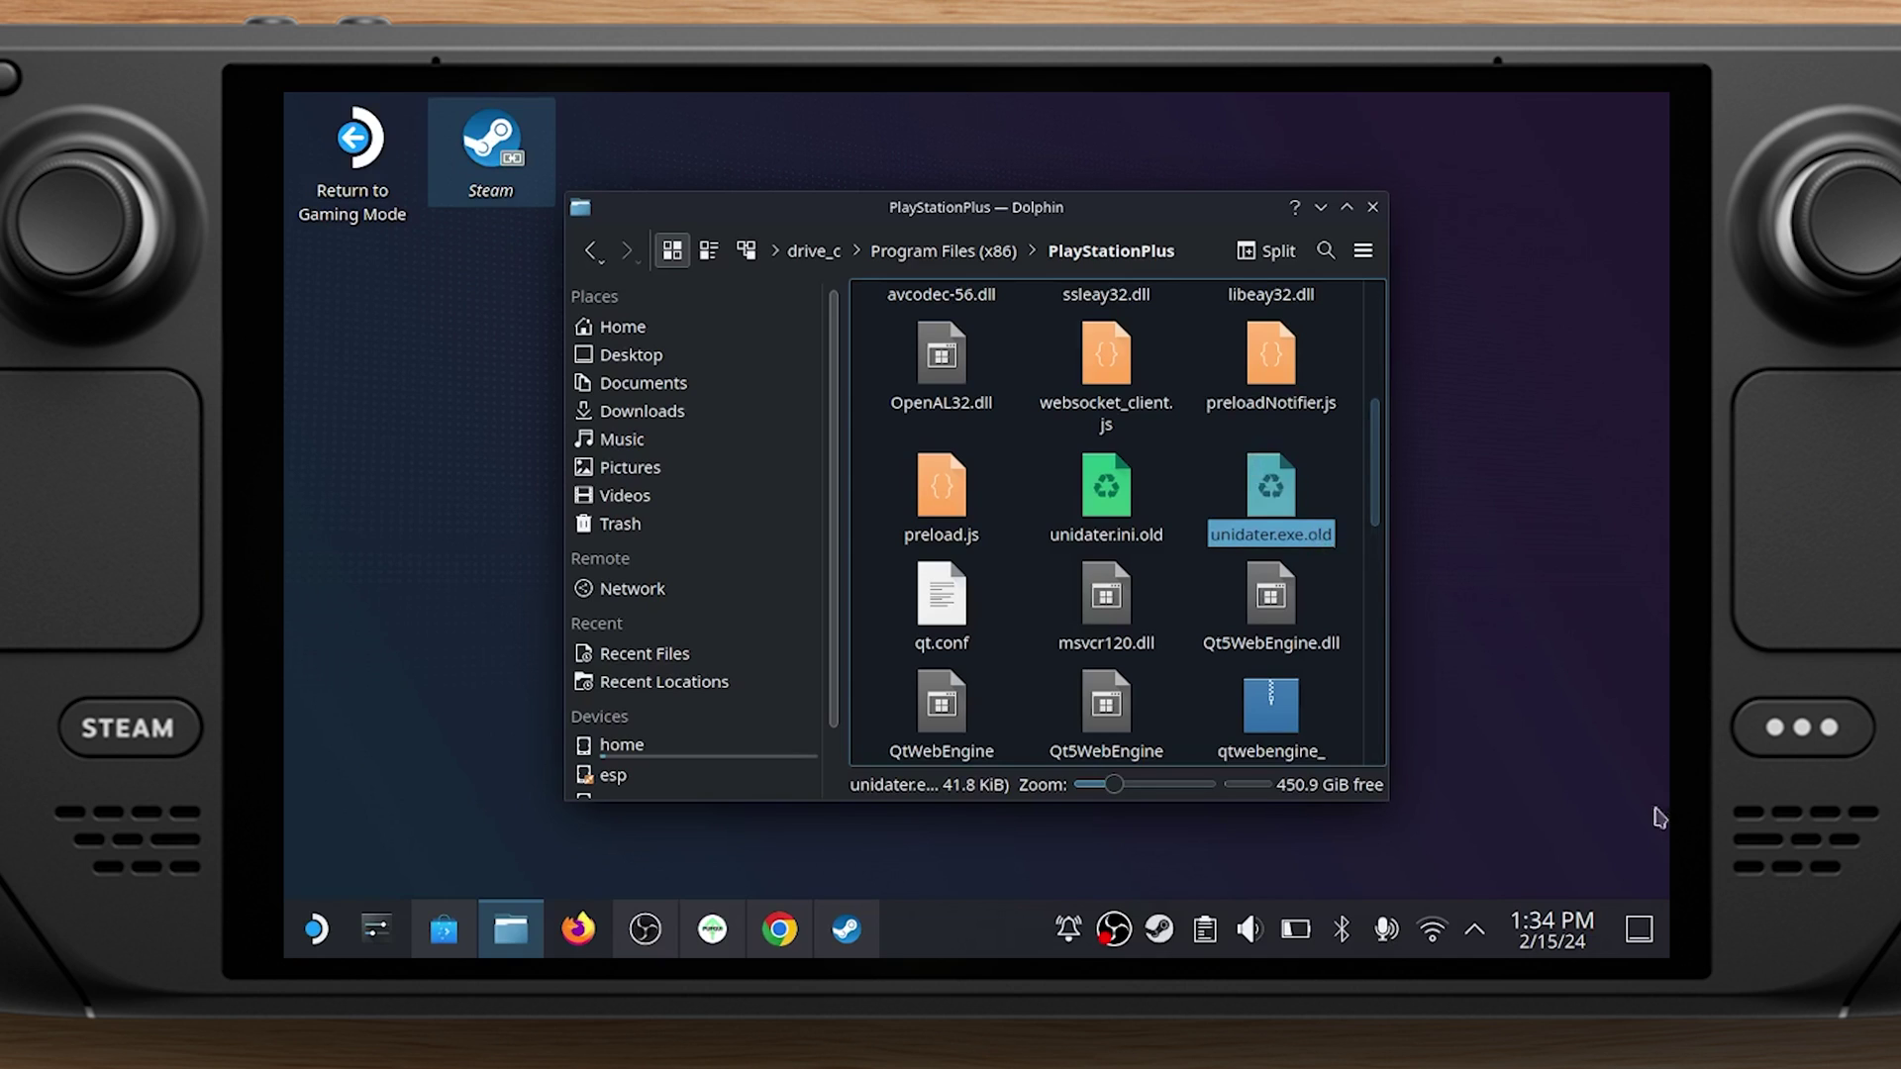
Copy the full file location of pspluslauncher.exe in the PlayStationPlus folder
scroll(1149, 553, "up", 4)
scroll(1148, 552, "down", 1)
scroll(1139, 535, "up", 1)
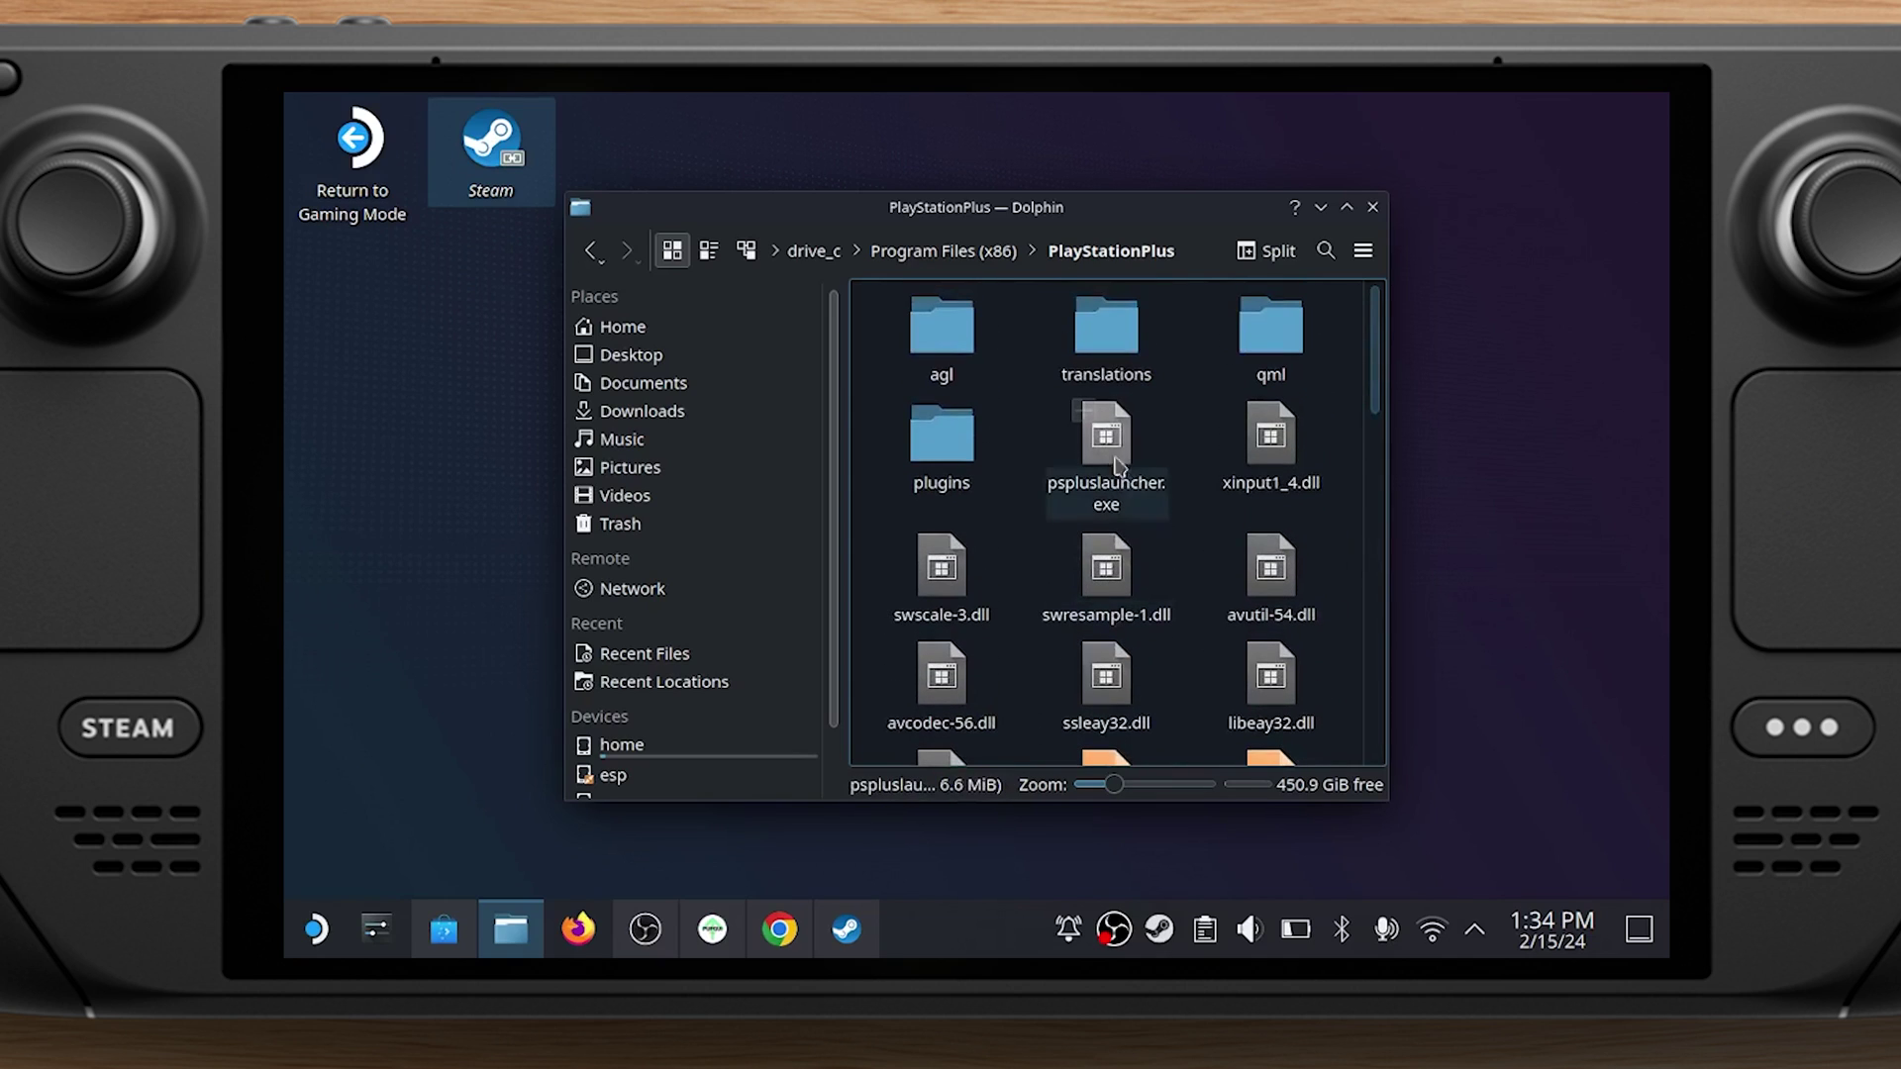
right_click(1109, 462)
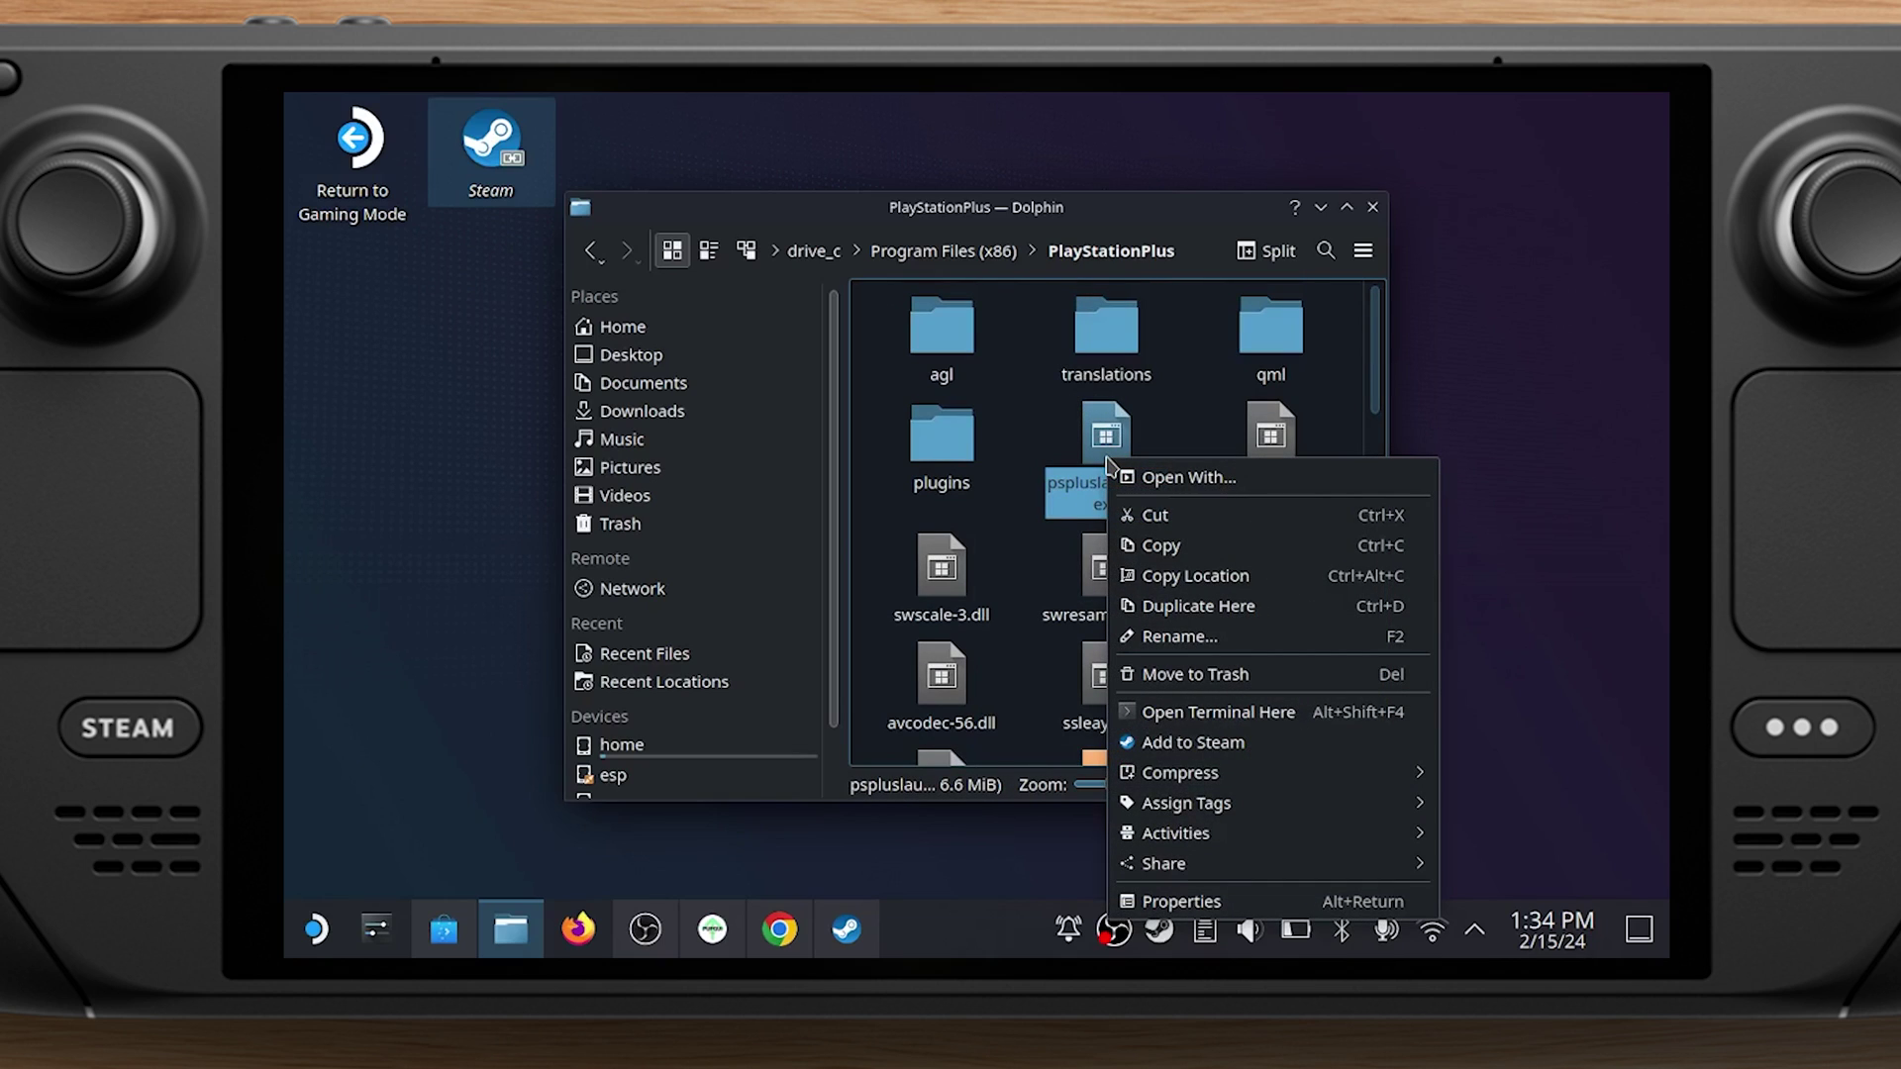
left_click(1216, 584)
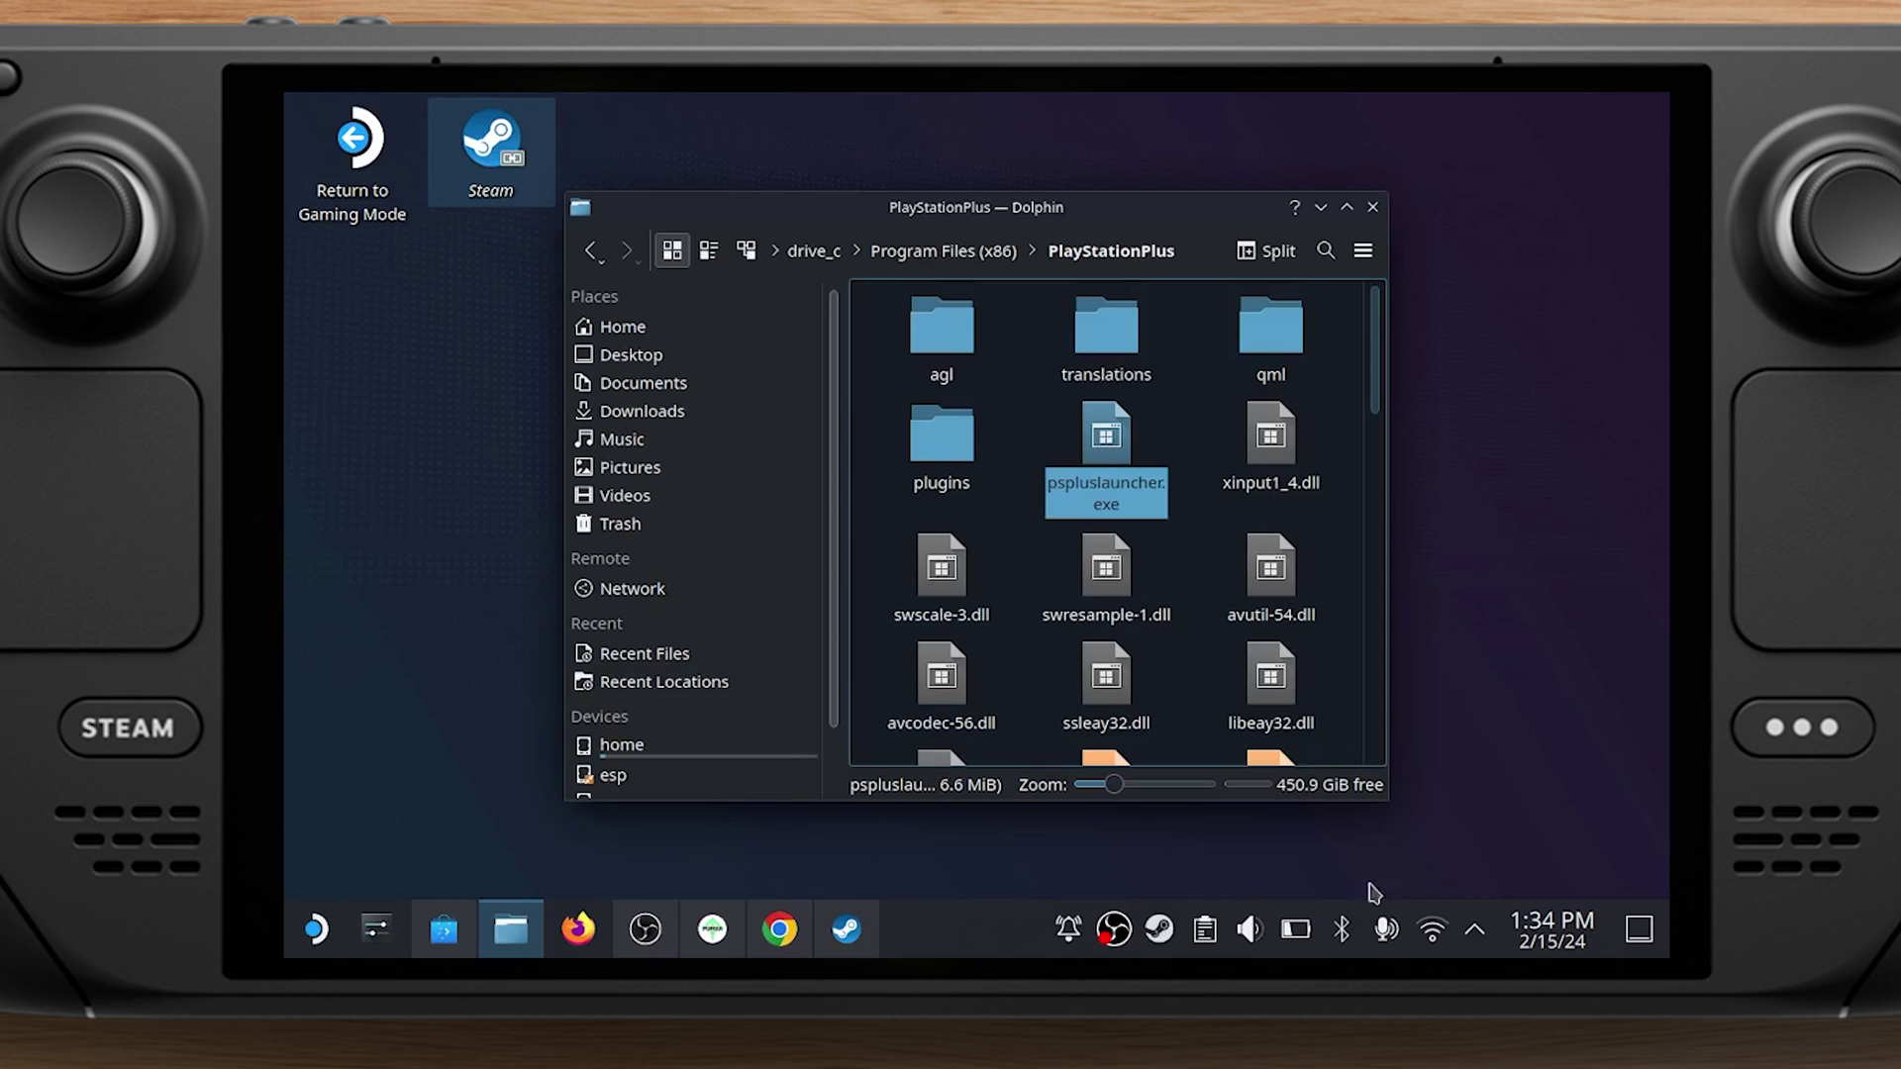
Switch to Steam and replace the PlayStationPlus-12.2.0.exe shortcut's target path with the copied pspluslauncher.exe path, keeping the surrounding quotes
left_click(866, 946)
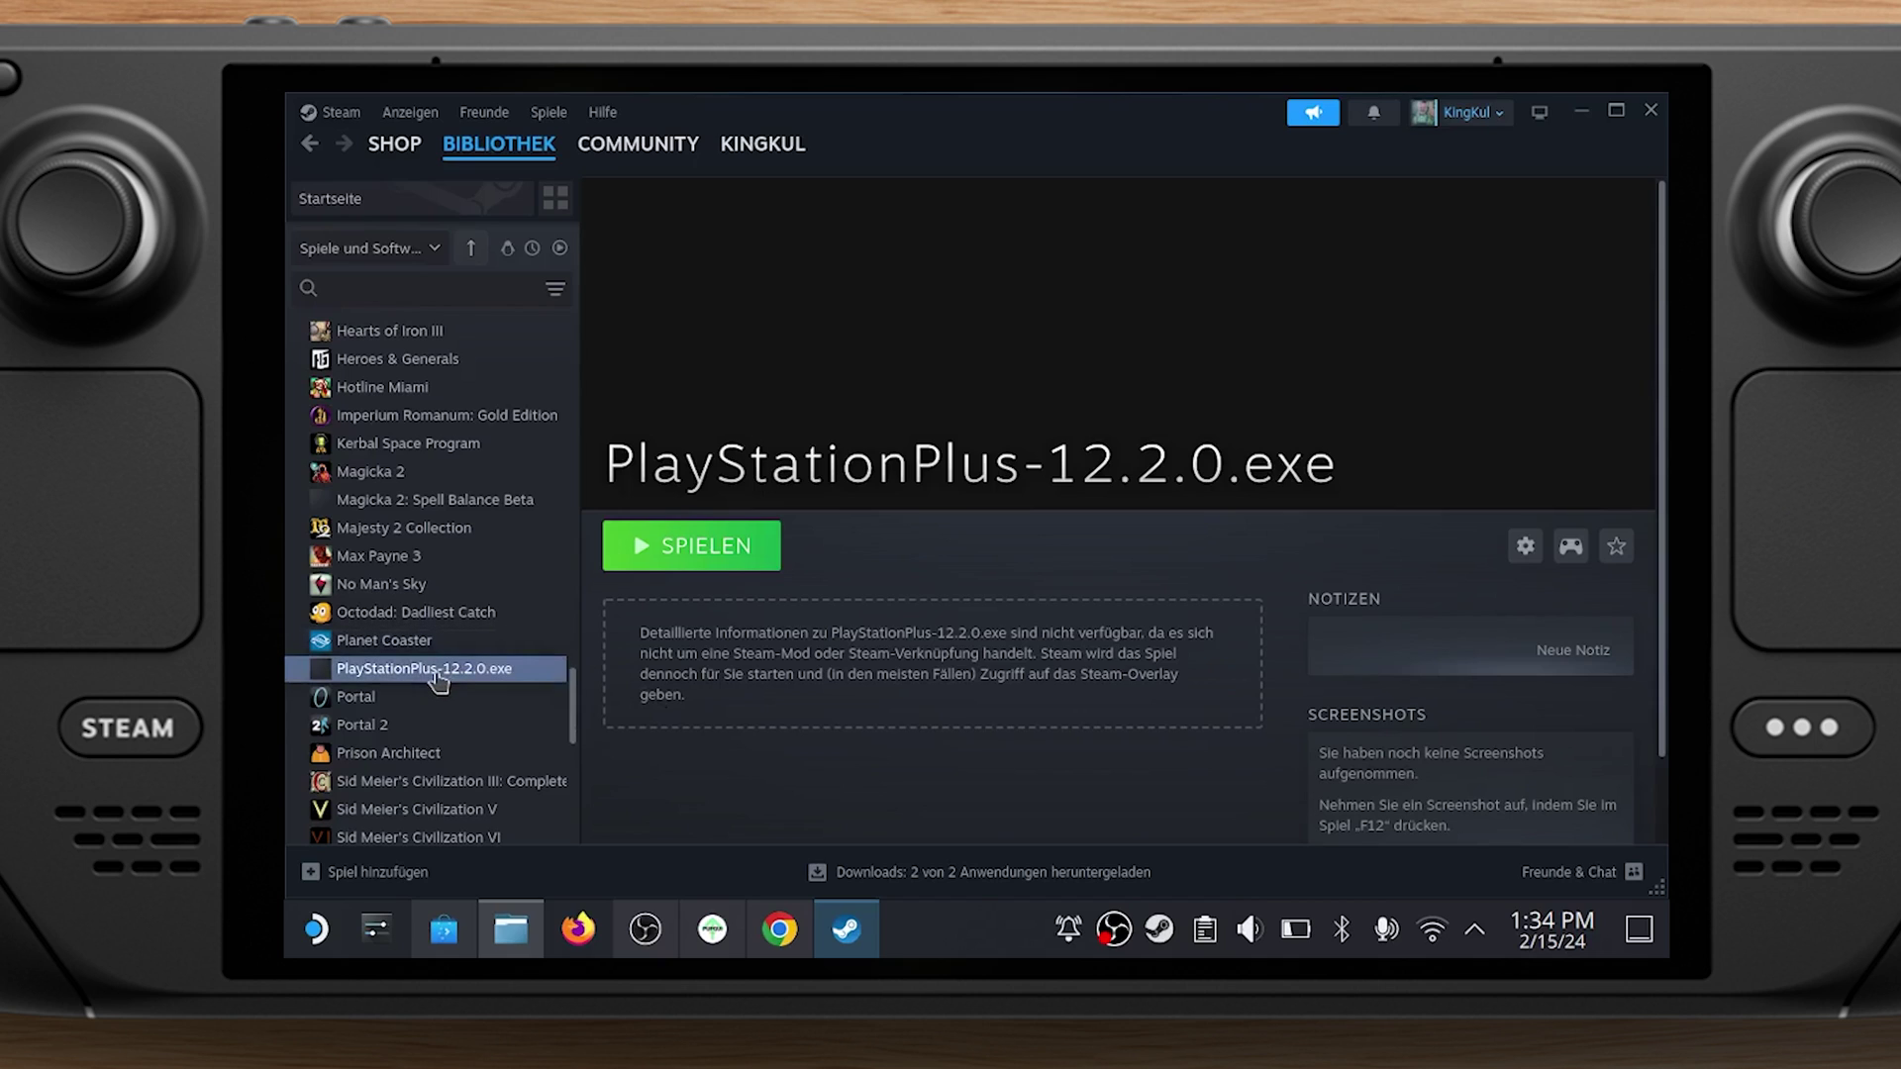
left_click(1525, 545)
left_click(1406, 695)
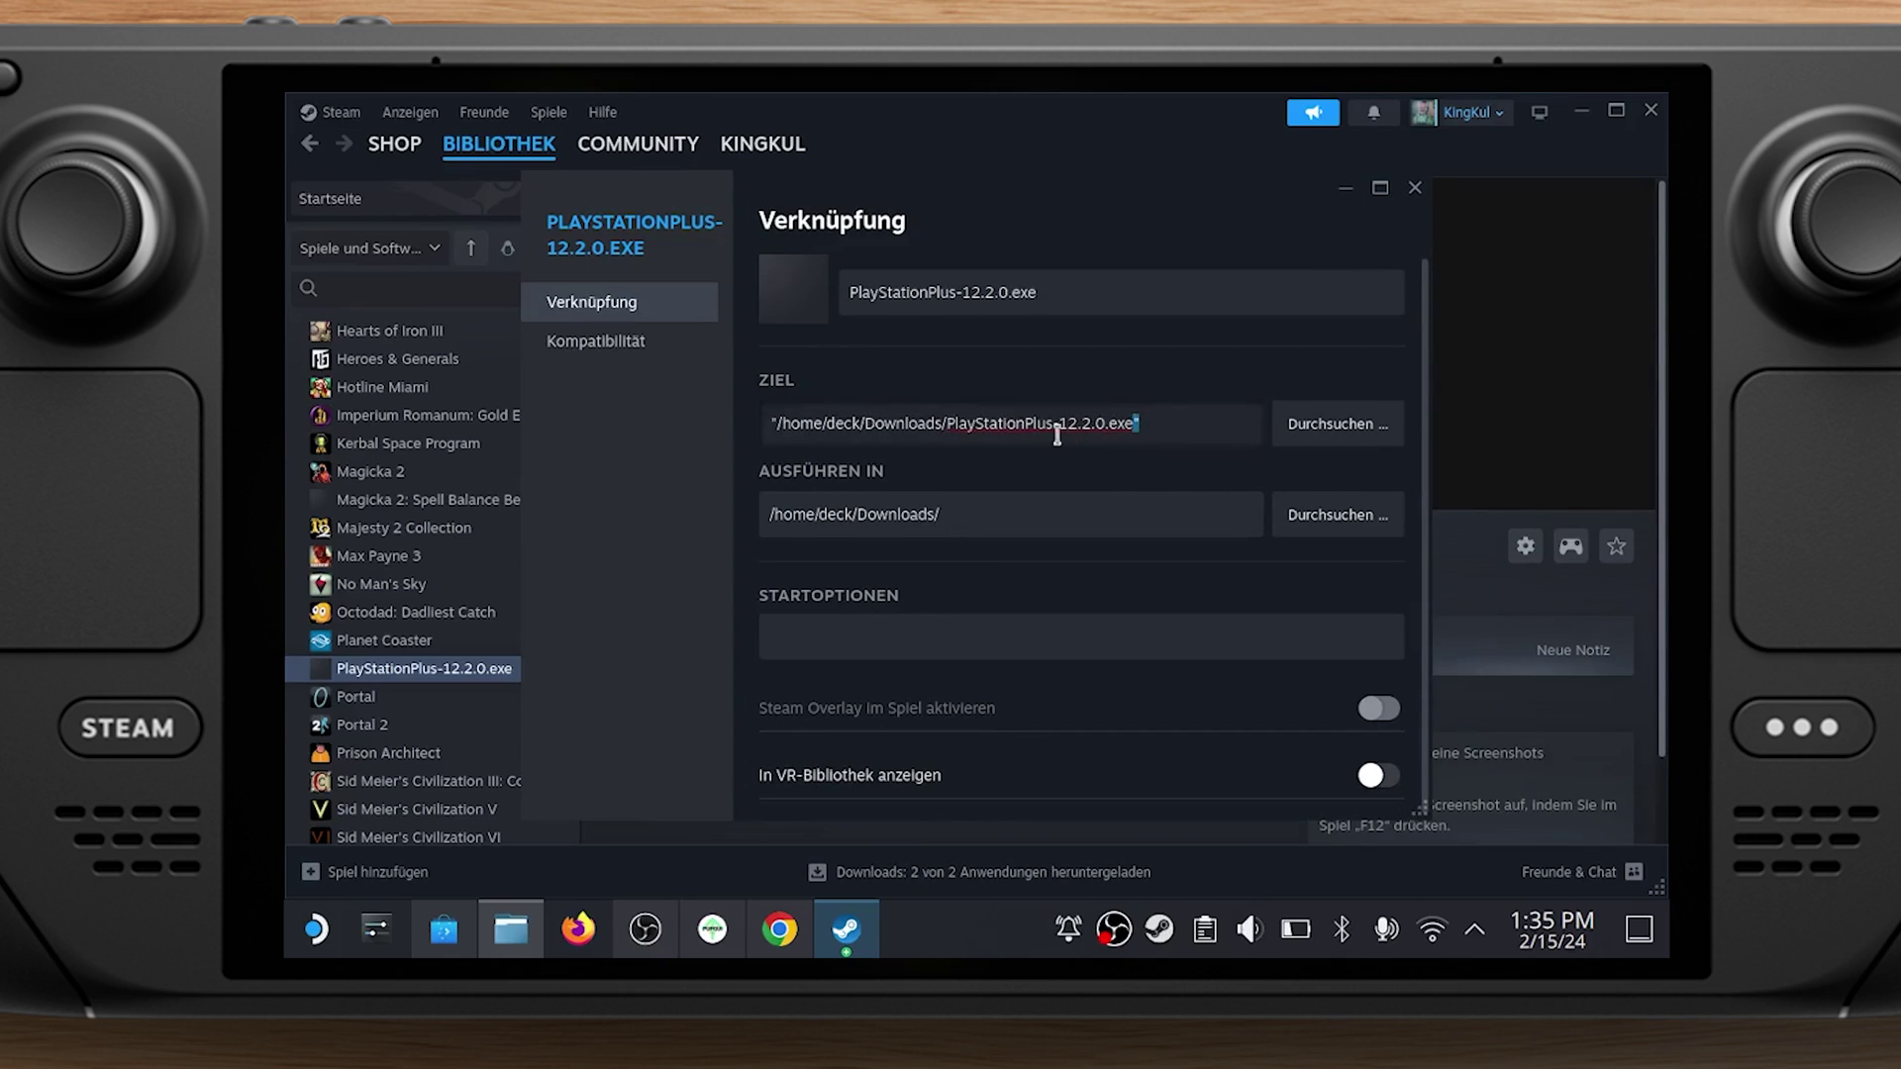
left_click_drag(1132, 426, 788, 426)
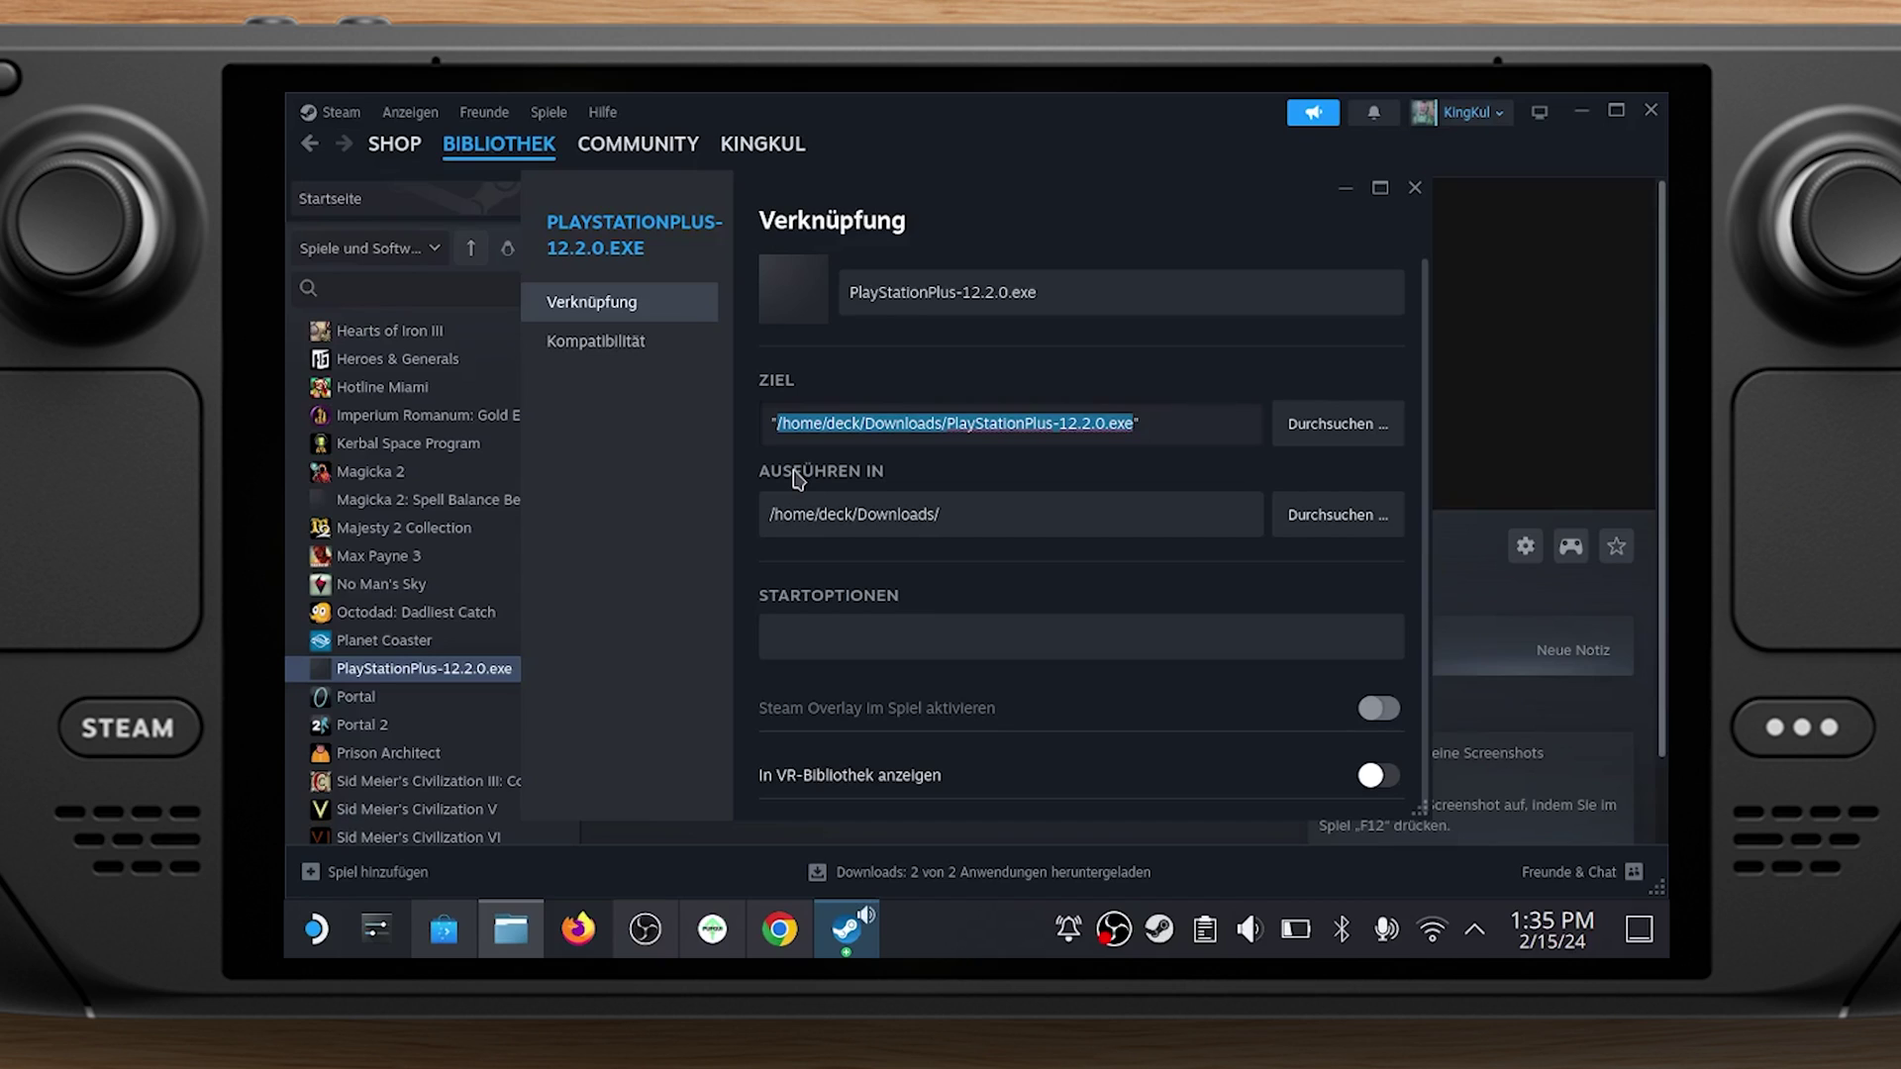
right_click(933, 432)
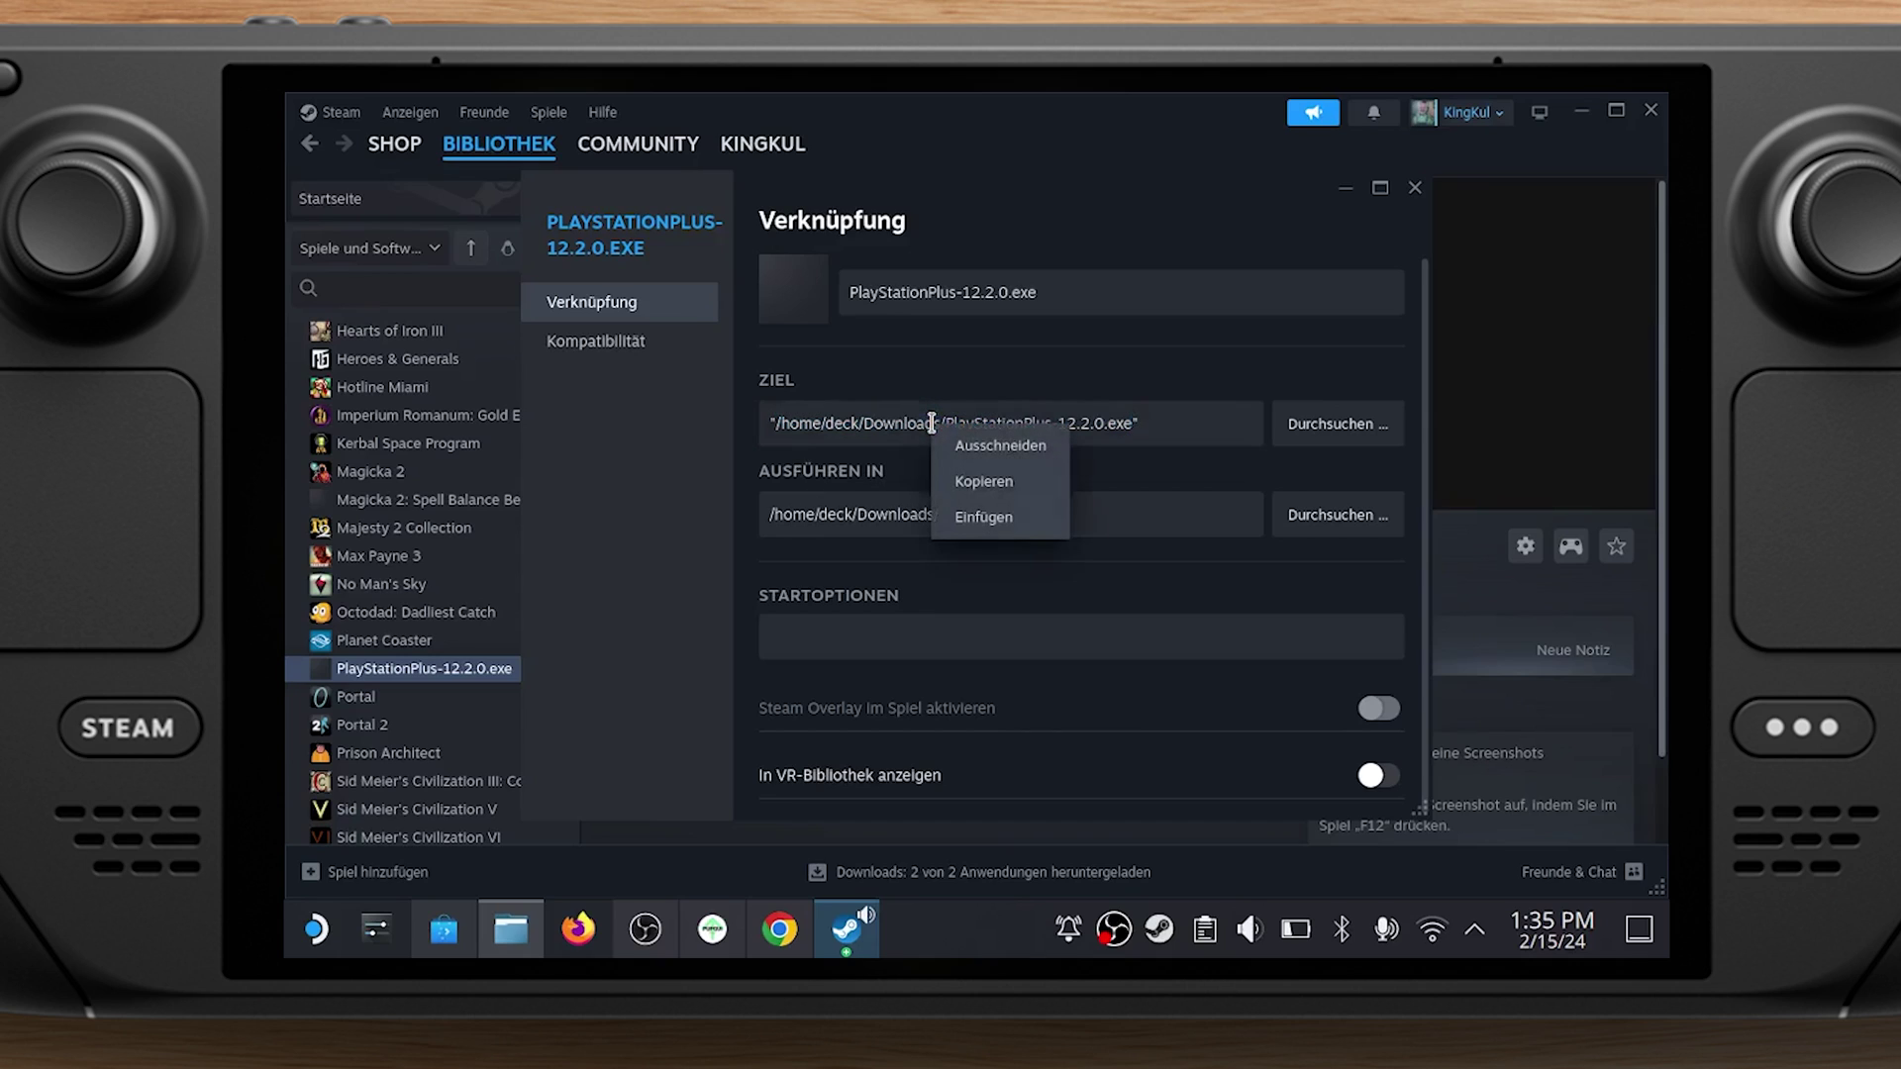
left_click(984, 516)
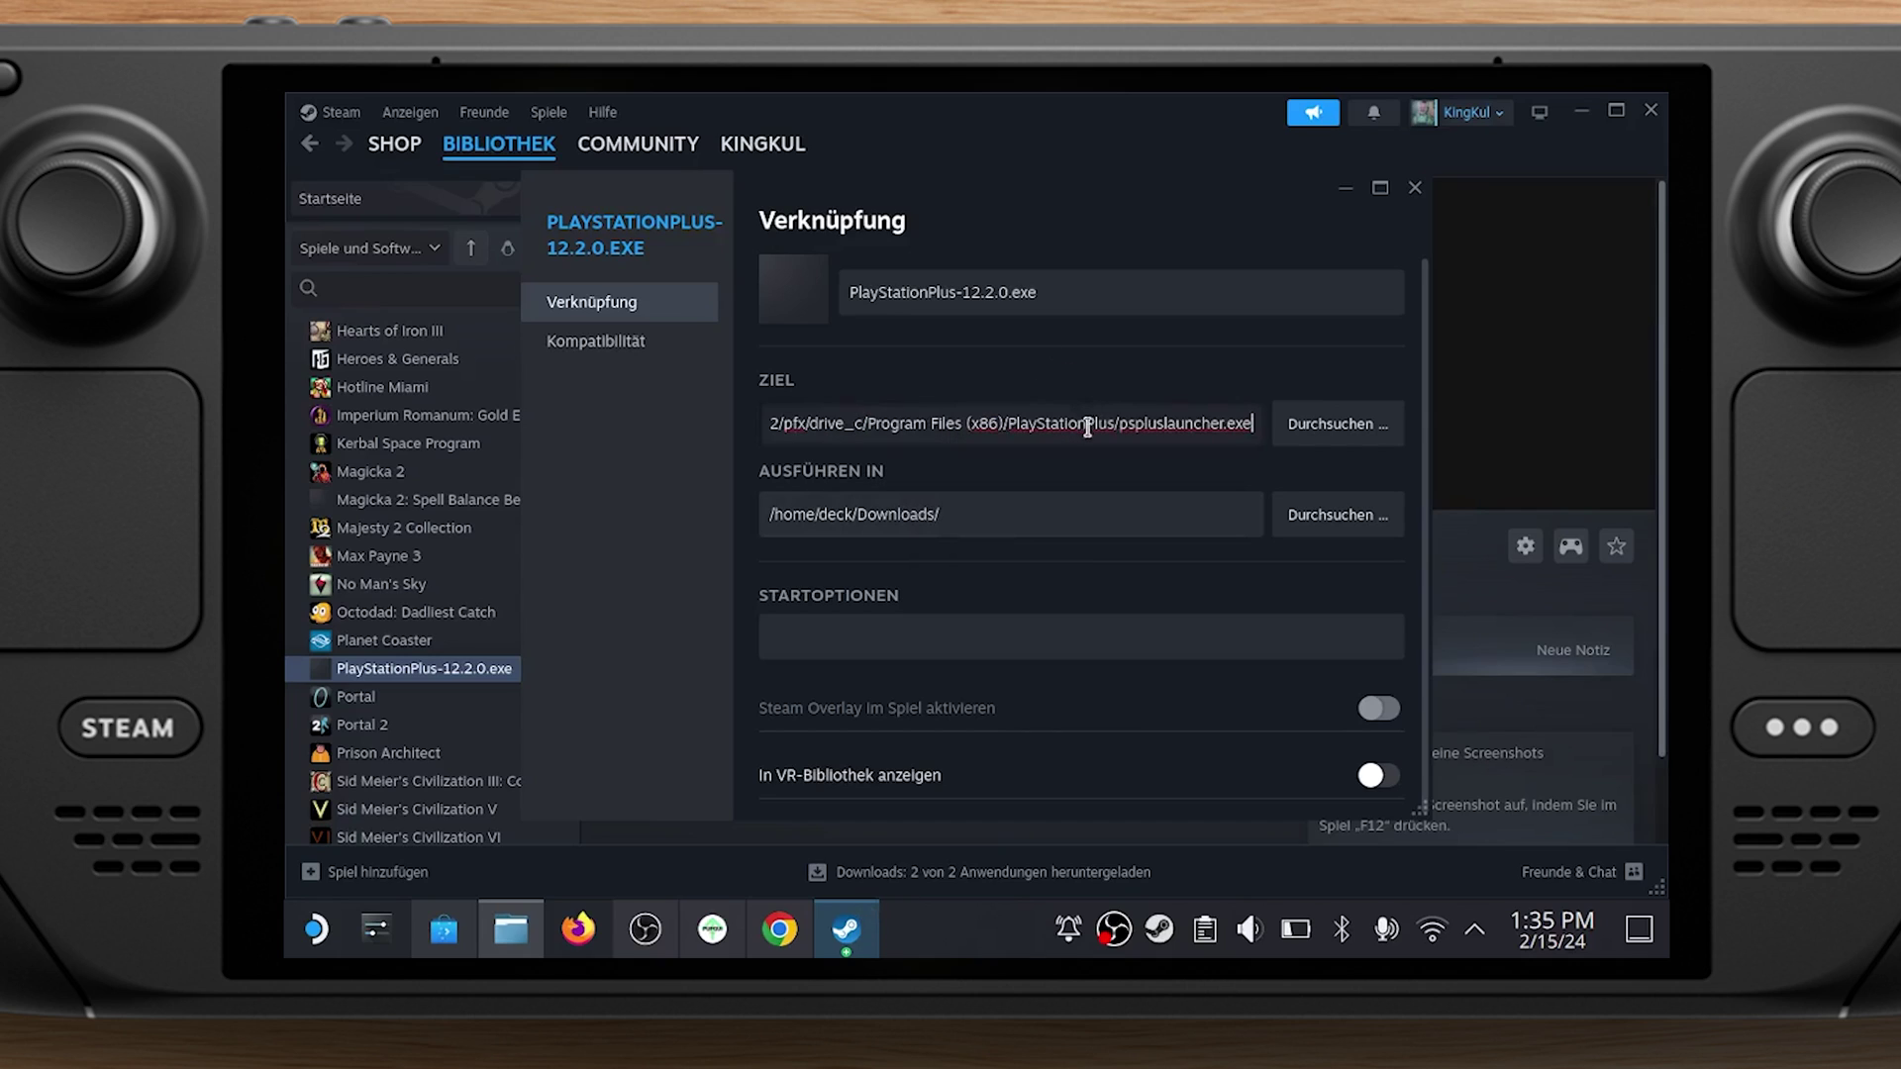
Replace the shortcut's working directory with the copied path, removing pspluslauncher.exe so it ends in Program Files (x86)/PlayStationPlus/
left_click(911, 514)
left_click_drag(971, 514, 700, 525)
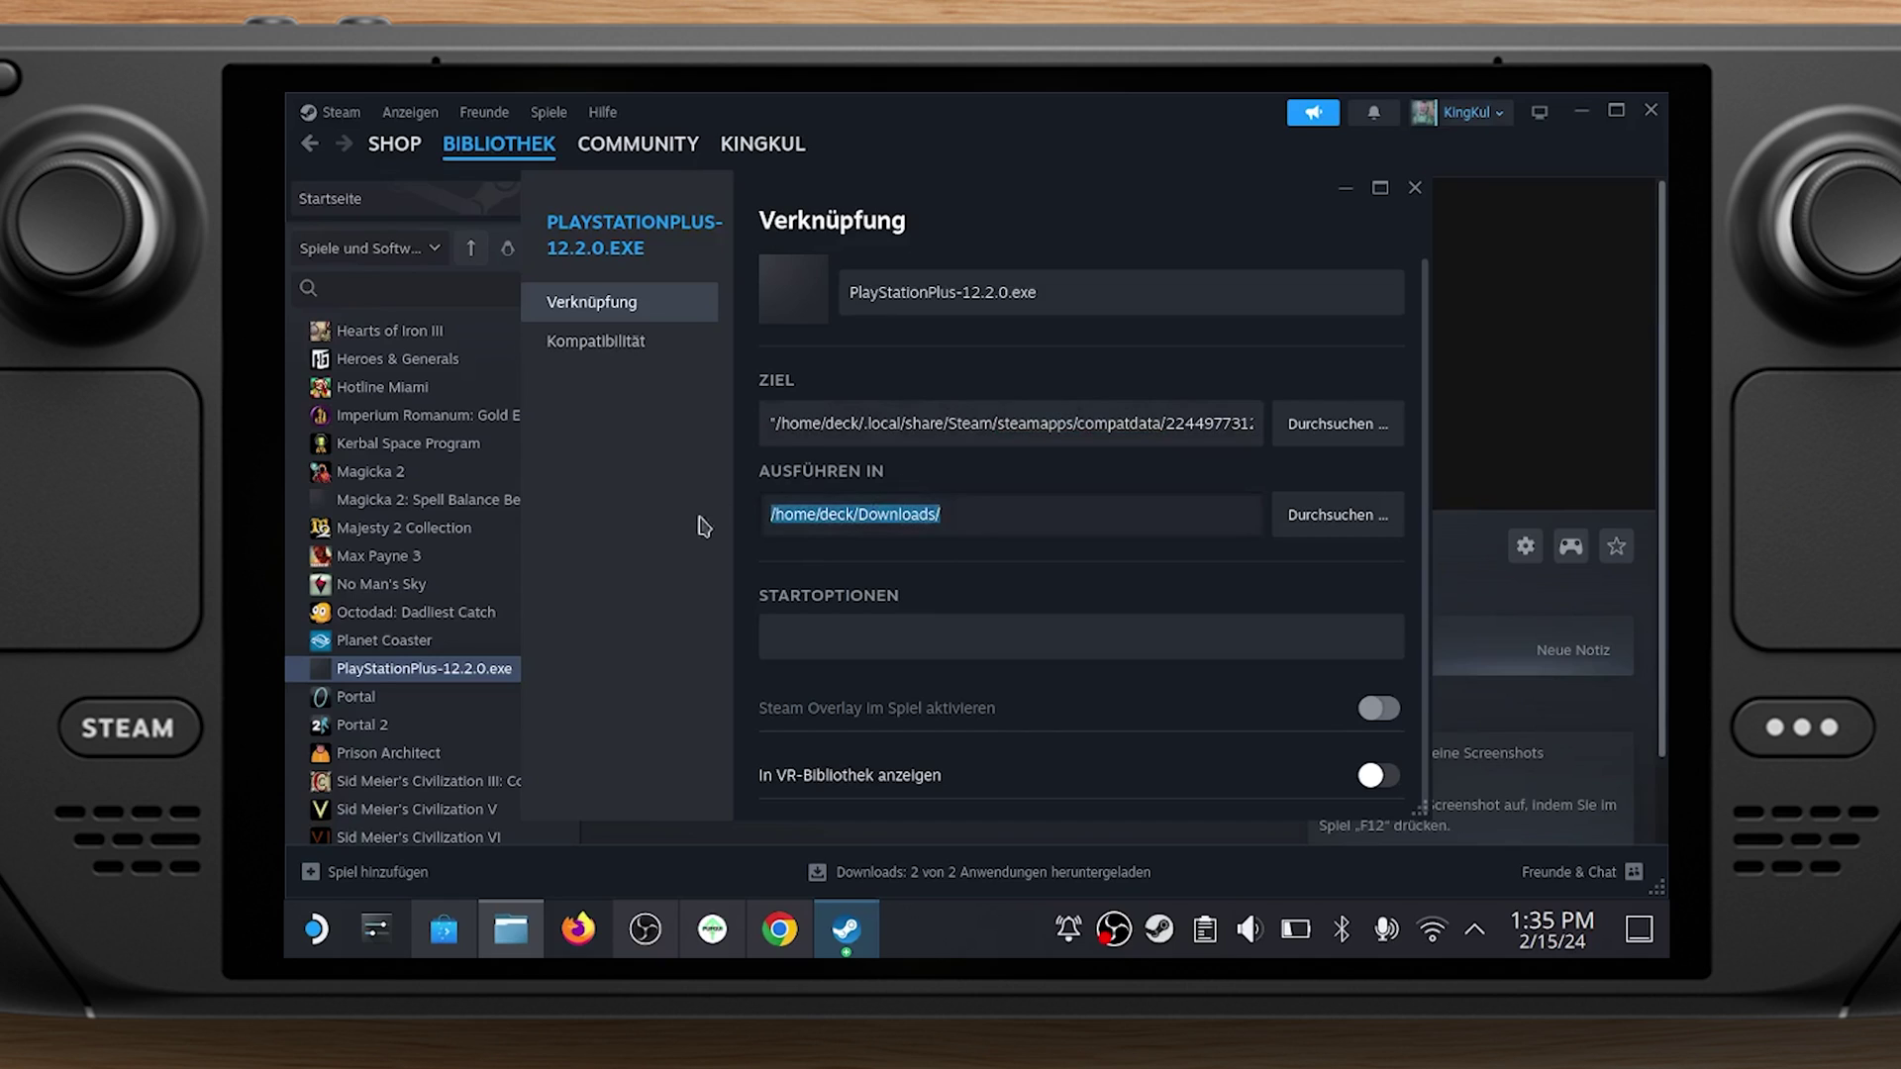
right_click(894, 514)
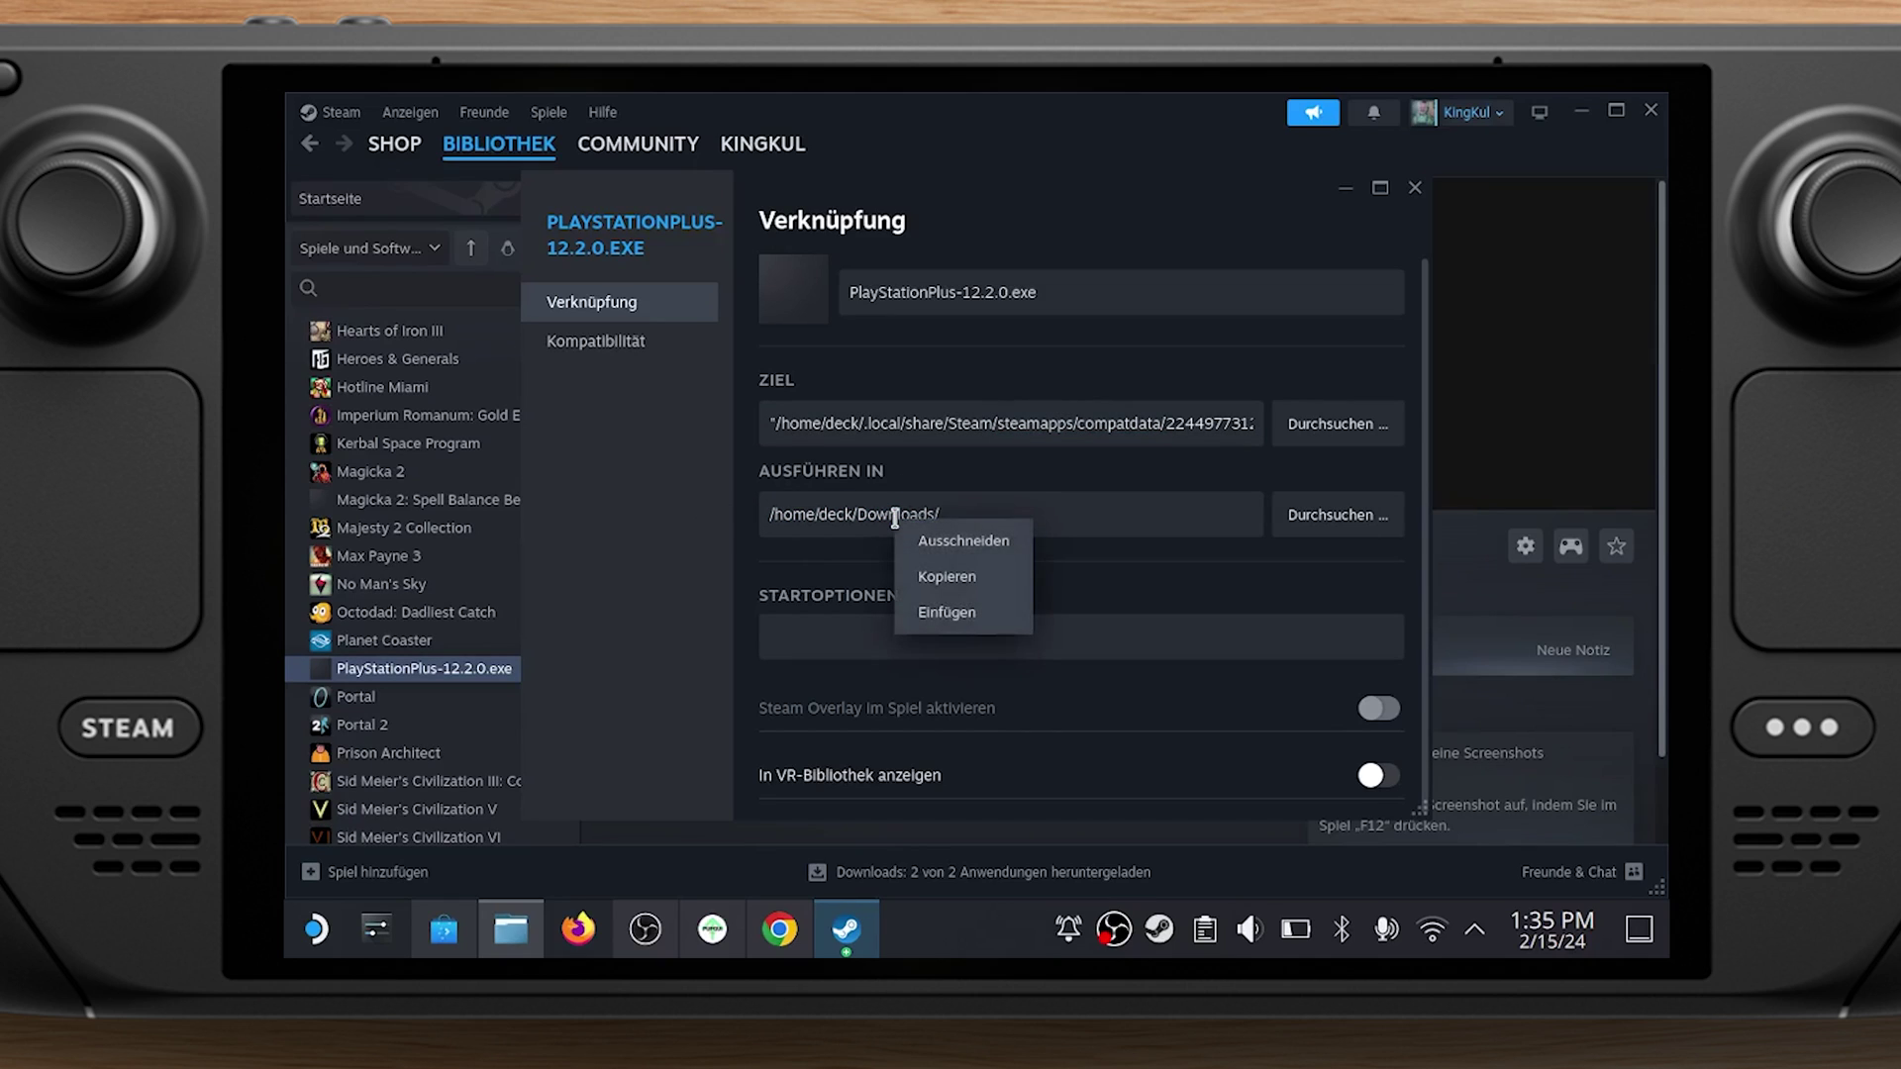
left_click(995, 622)
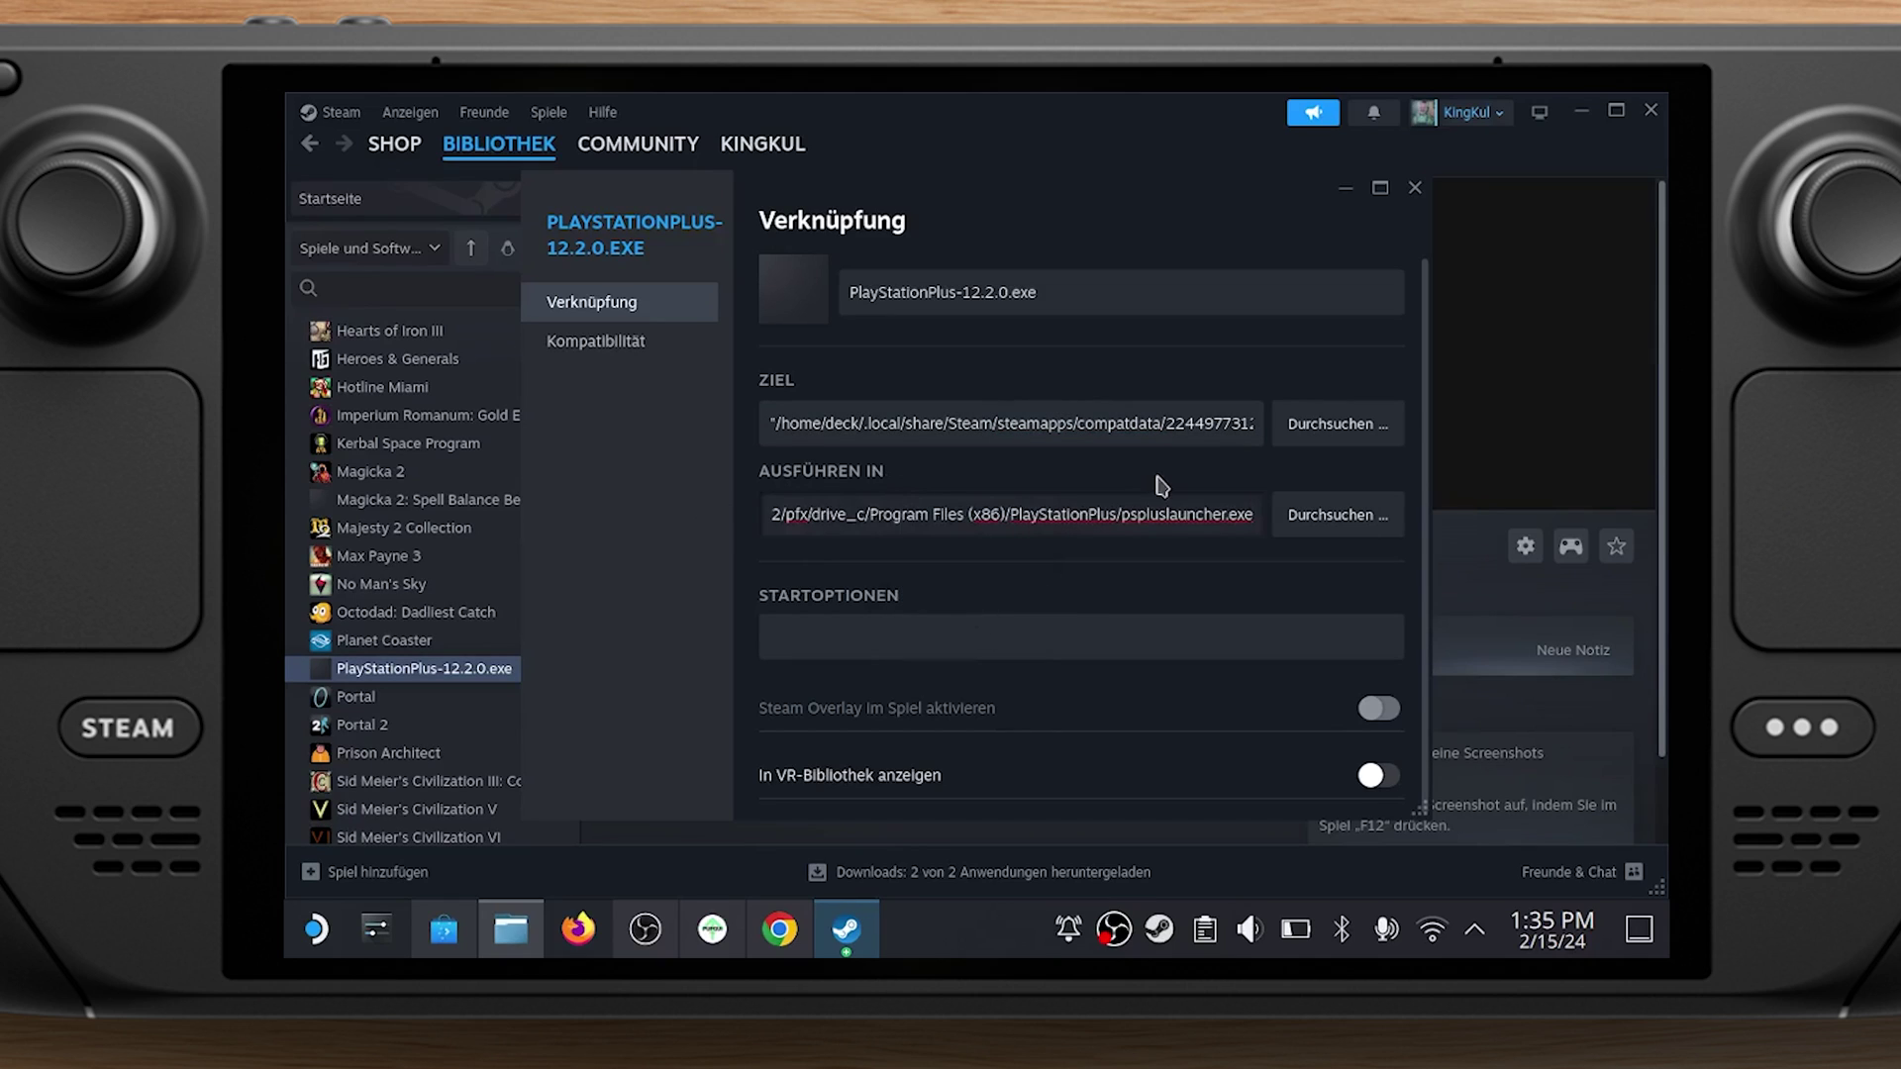
left_click_drag(1069, 516, 1264, 516)
left_click(1139, 514)
key("BackSpace")
key("BackSpace")
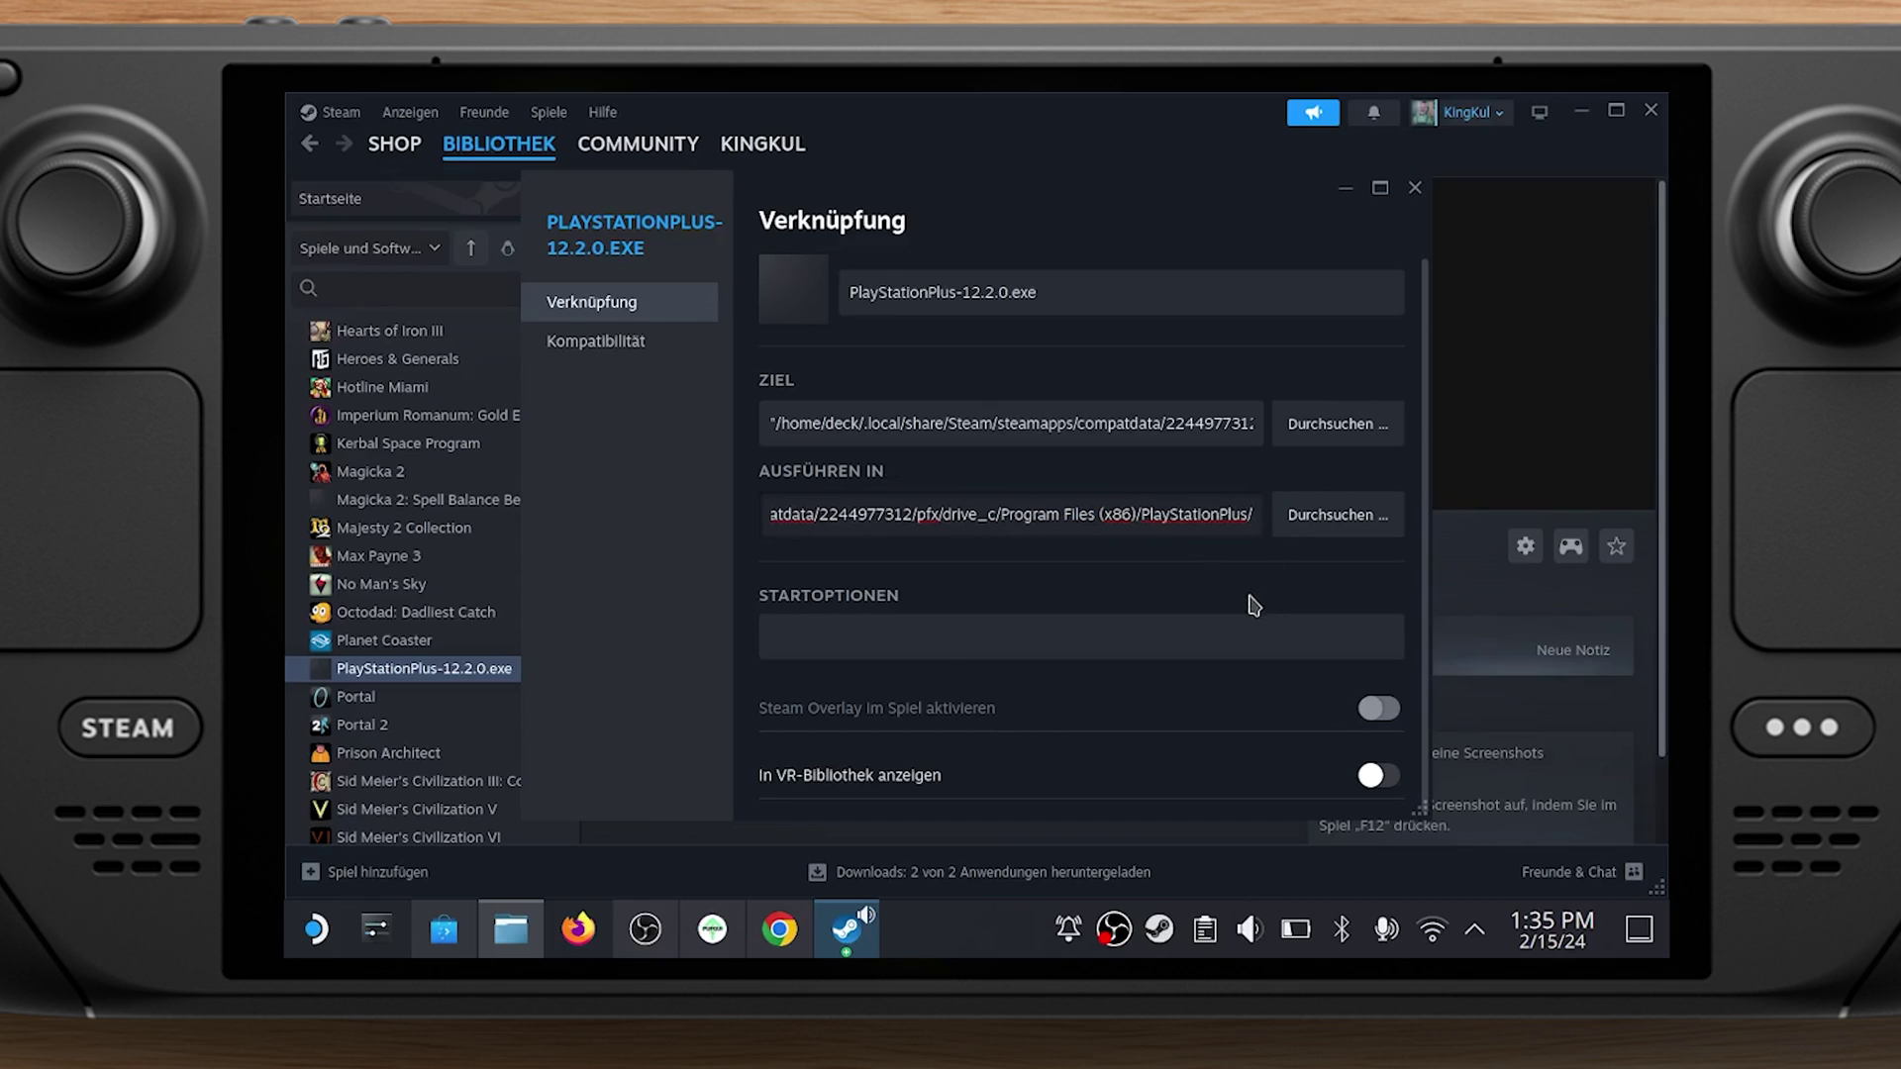
Rename the shortcut to PlayStation Plus and launch it from the library
left_click_drag(1038, 289, 967, 288)
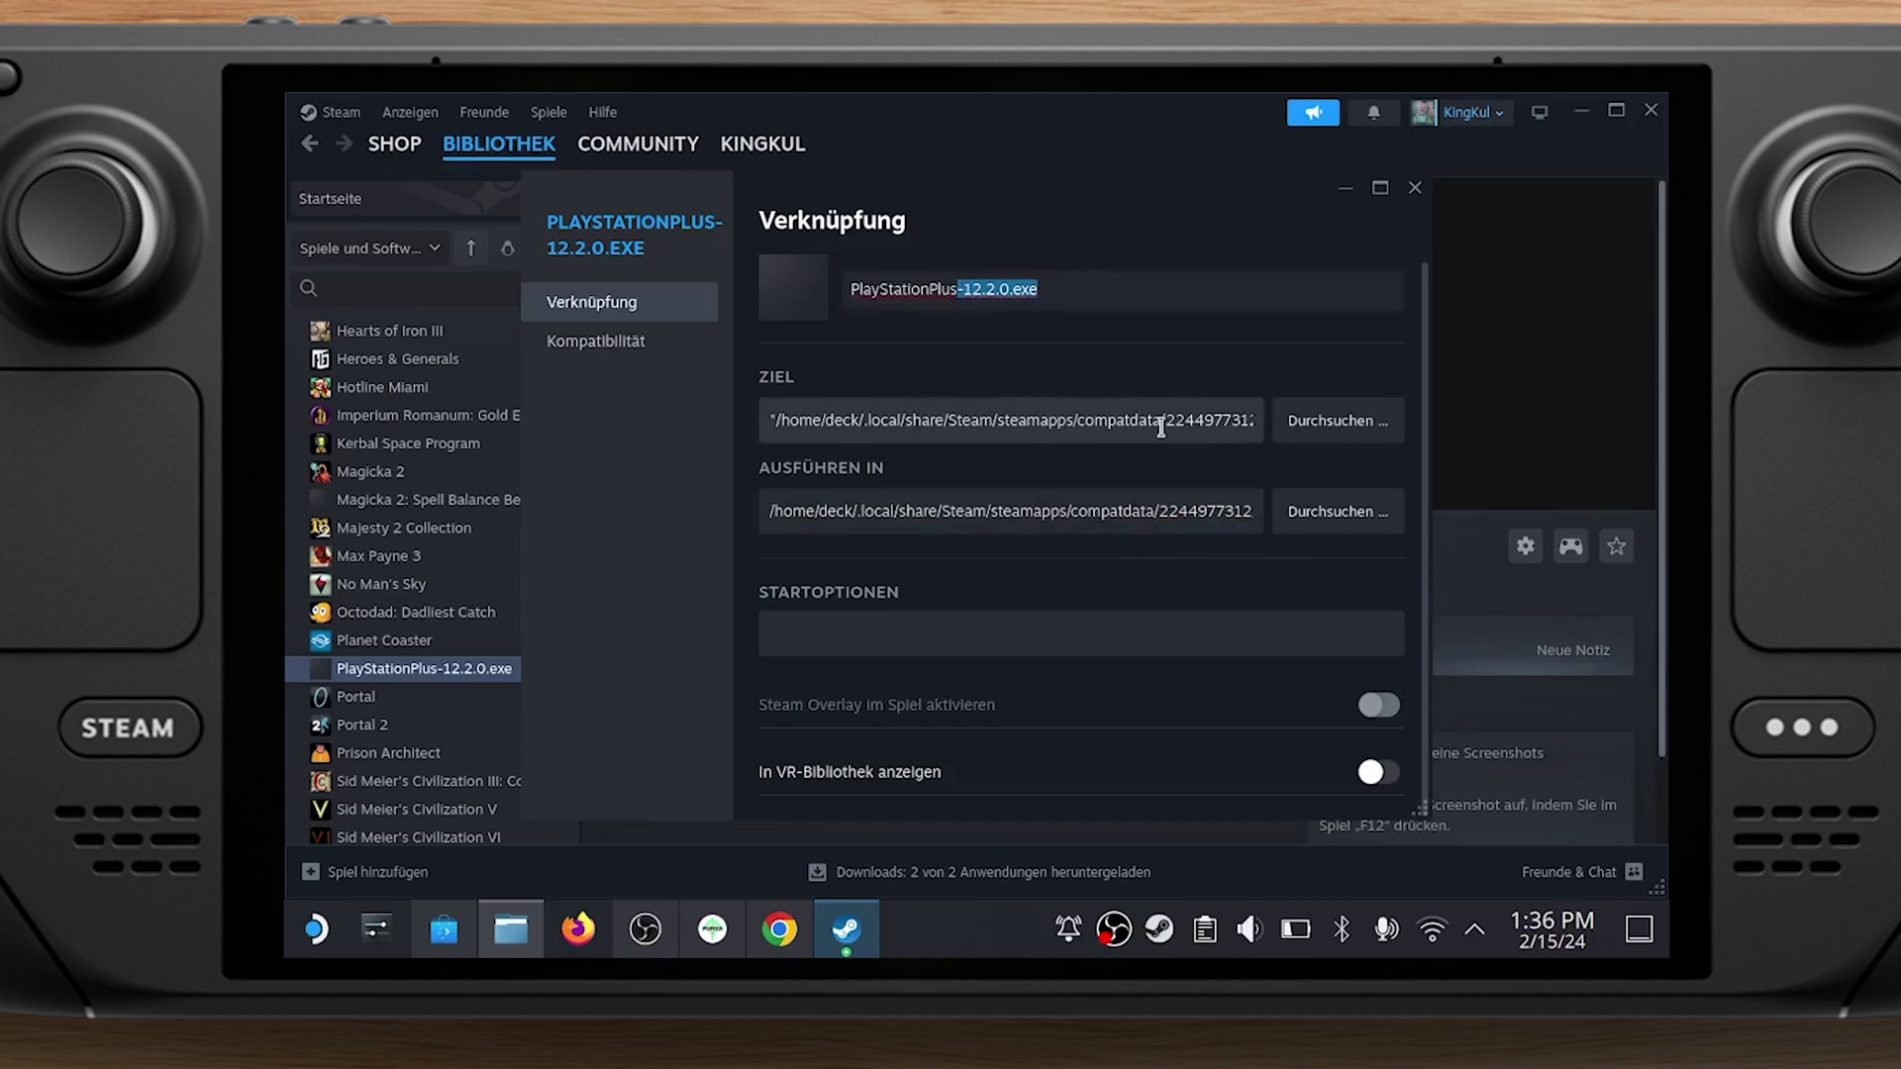
key("BackSpace")
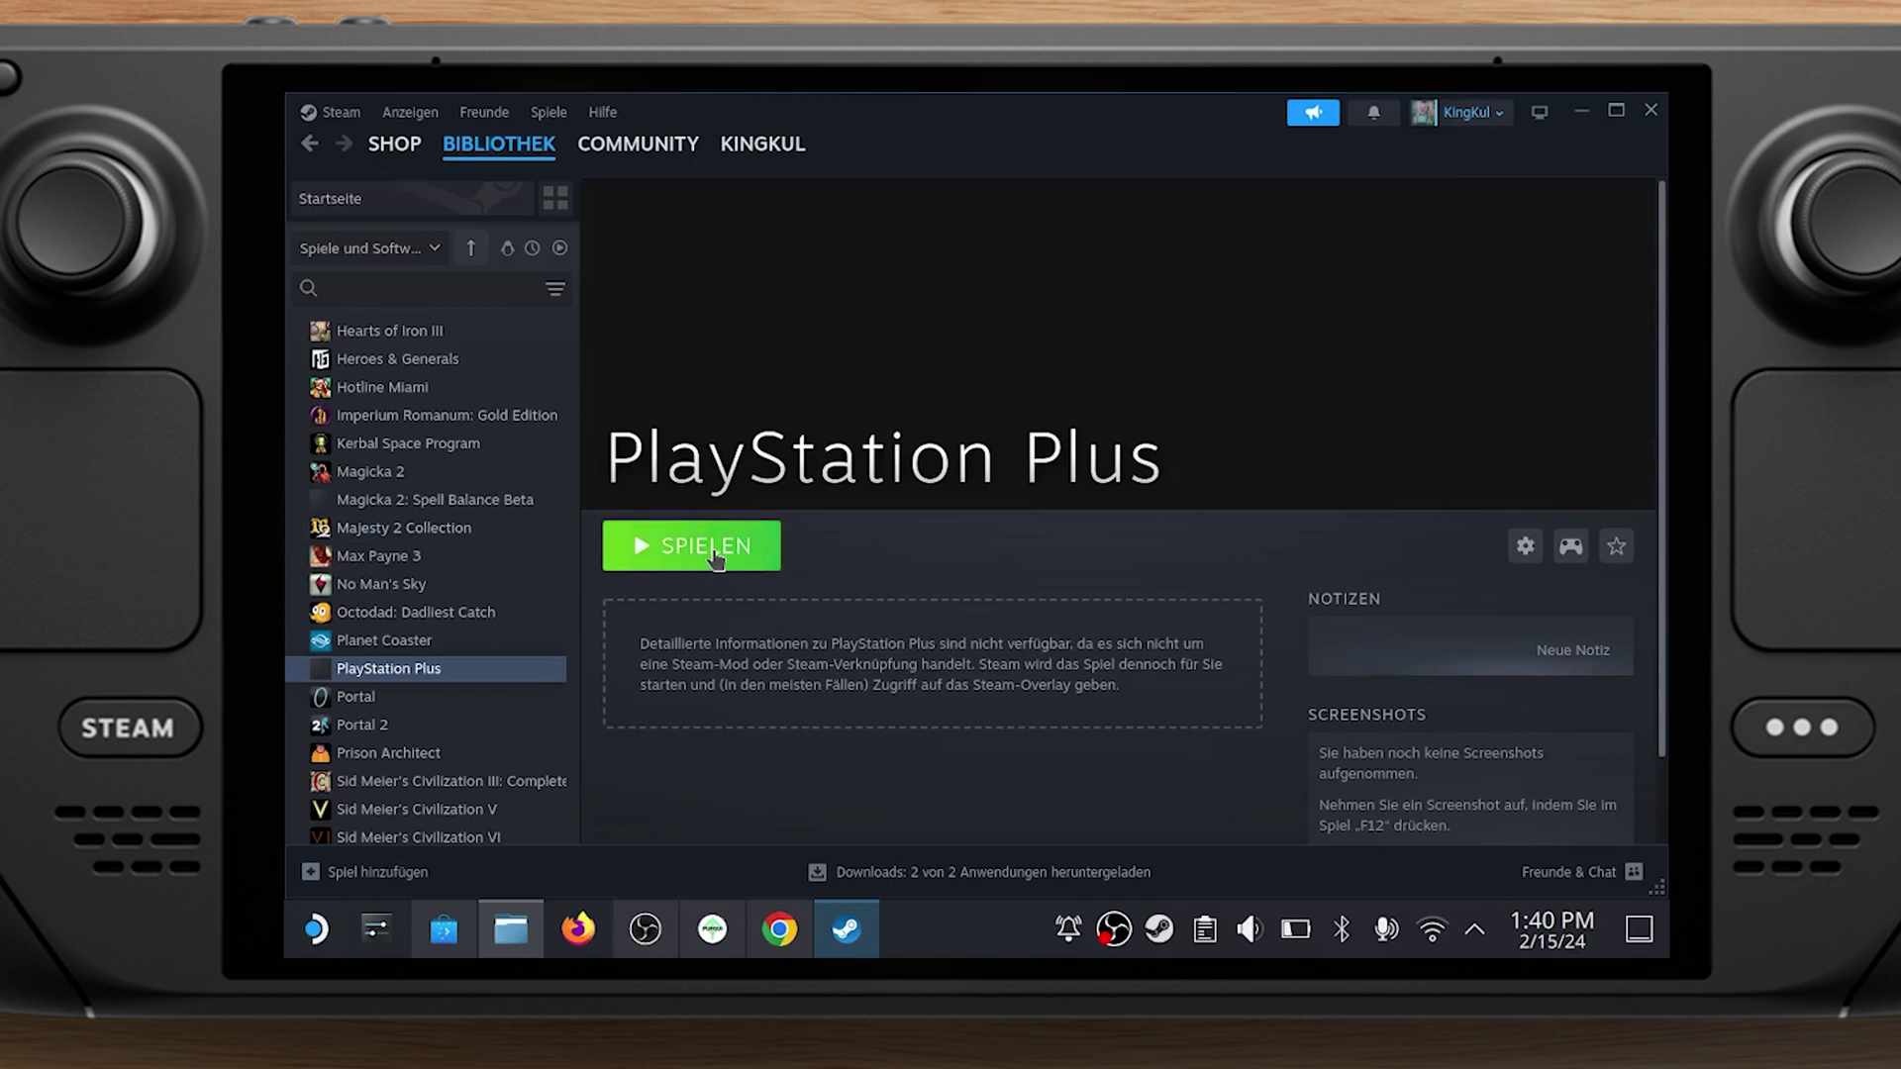
left_click(712, 553)
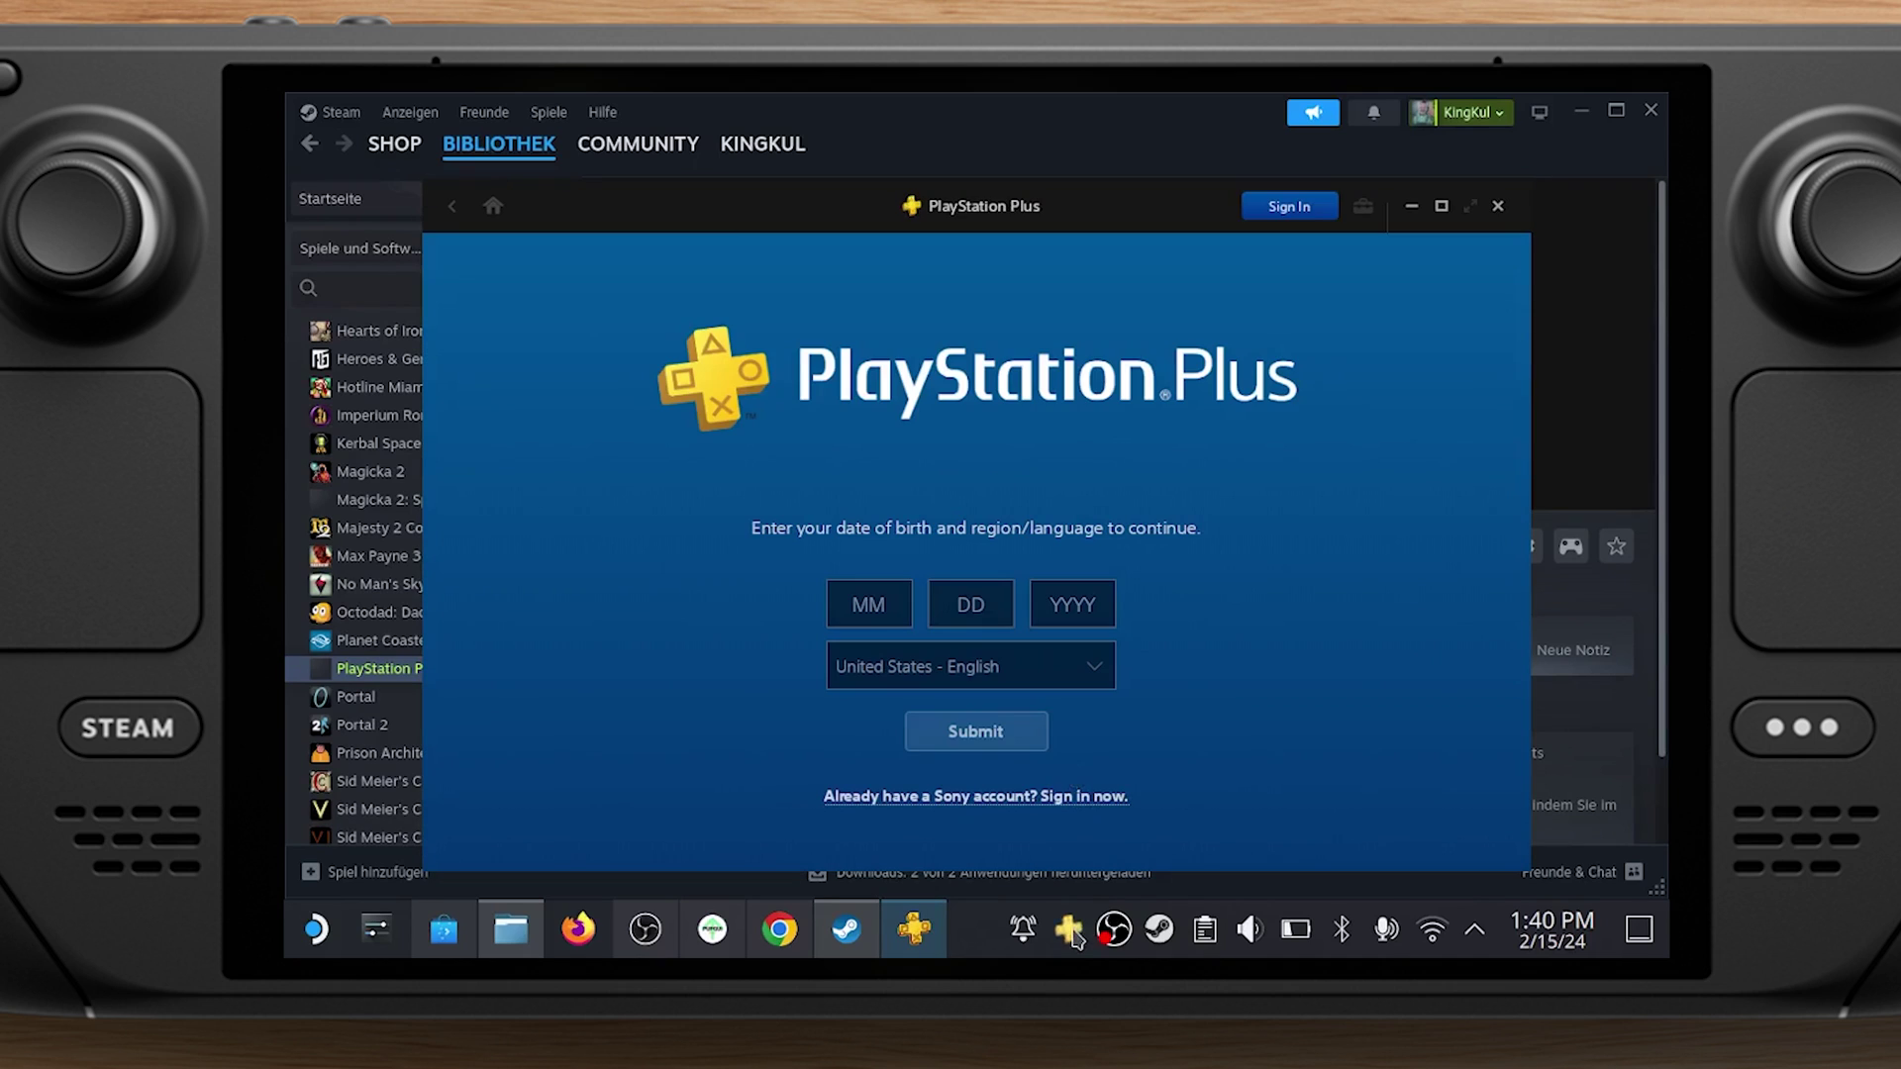
Turn off Optimize app performance in PlayStation Plus's graphics settings, then apply the change and restart the app
right_click(1068, 929)
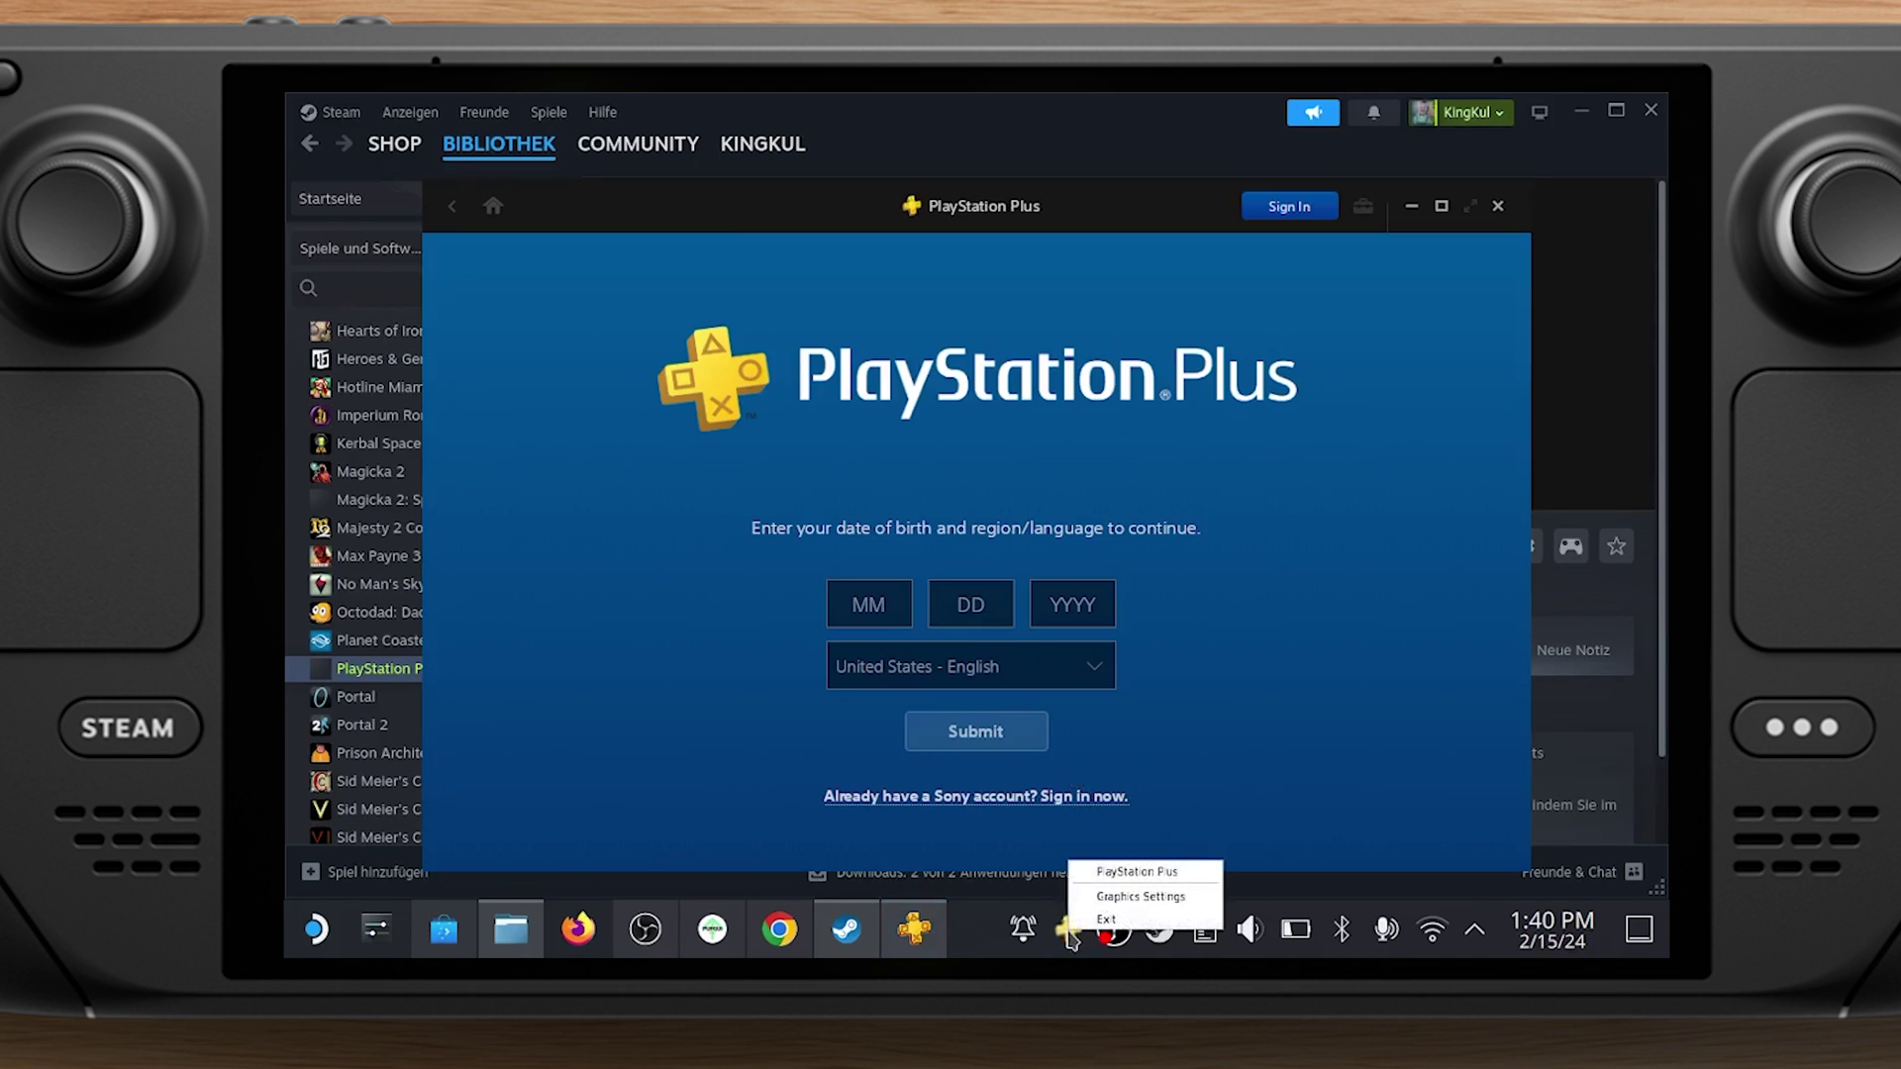
left_click(1152, 897)
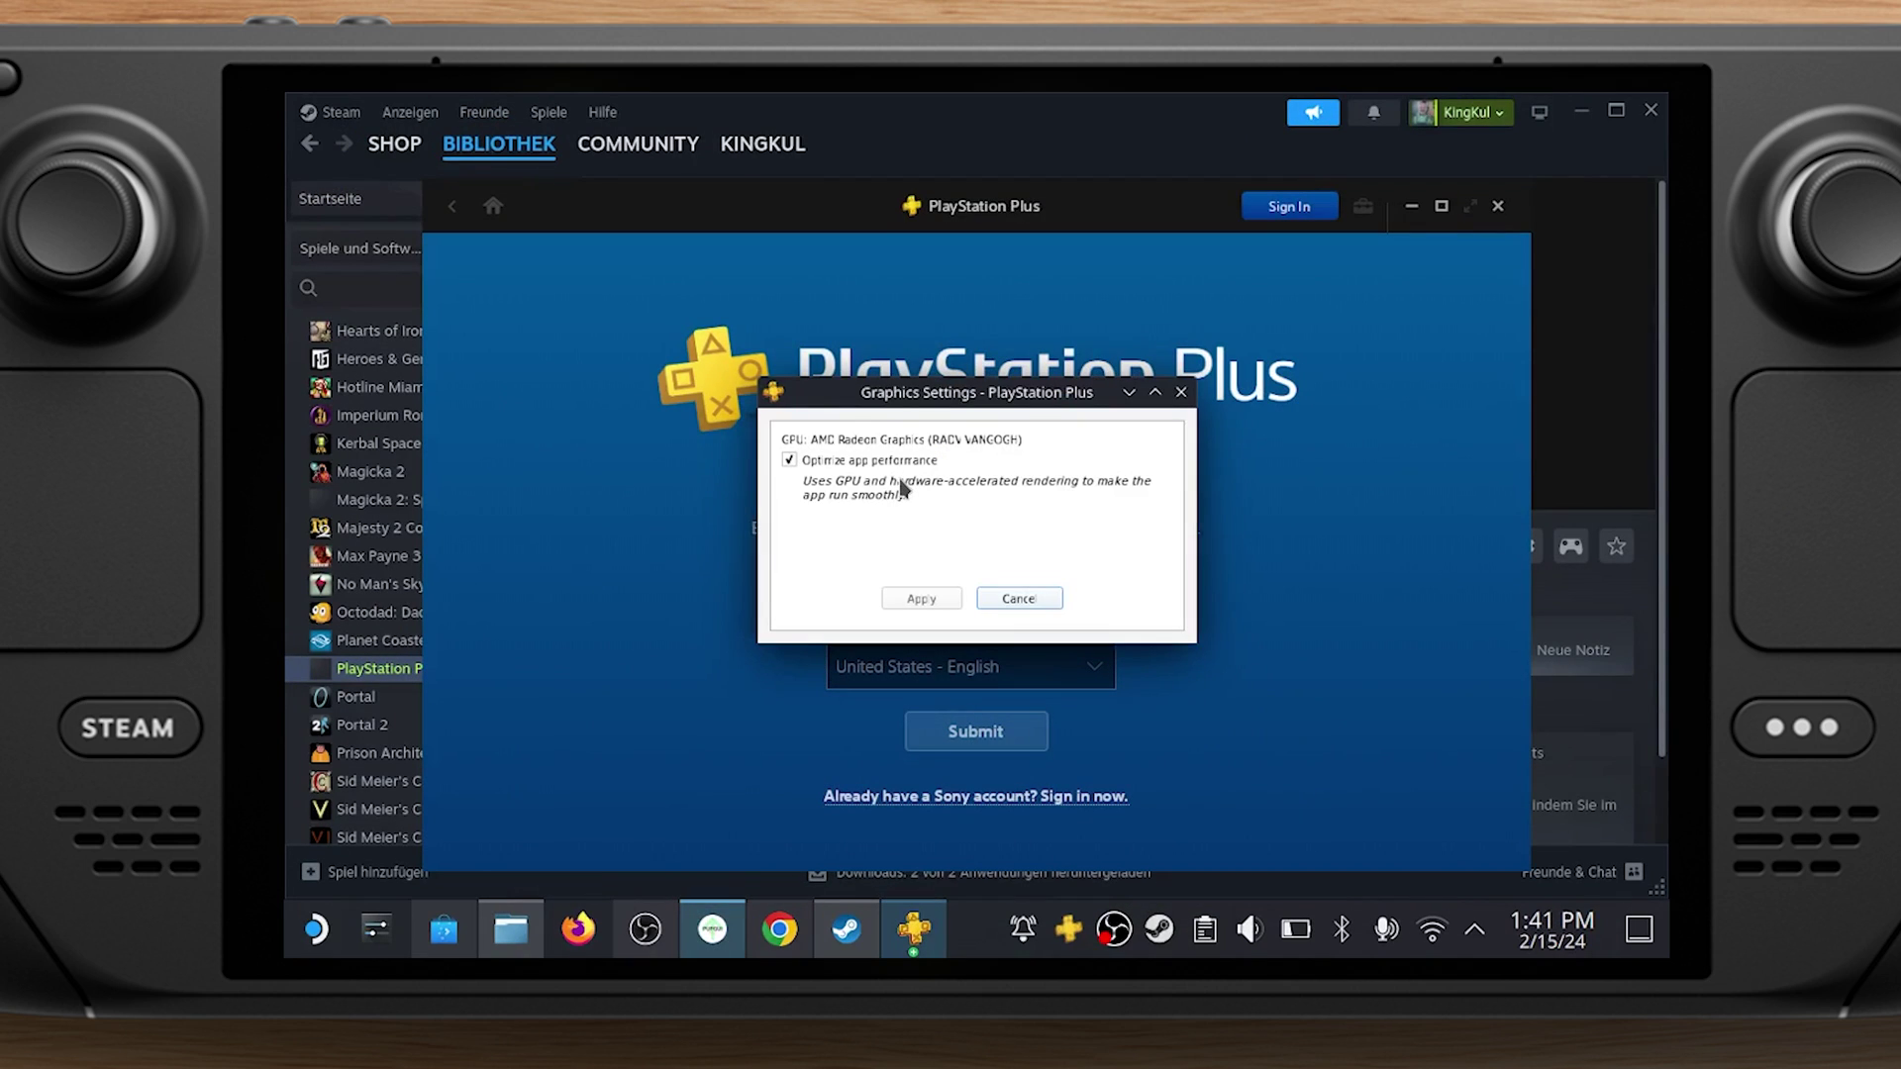
left_click(788, 462)
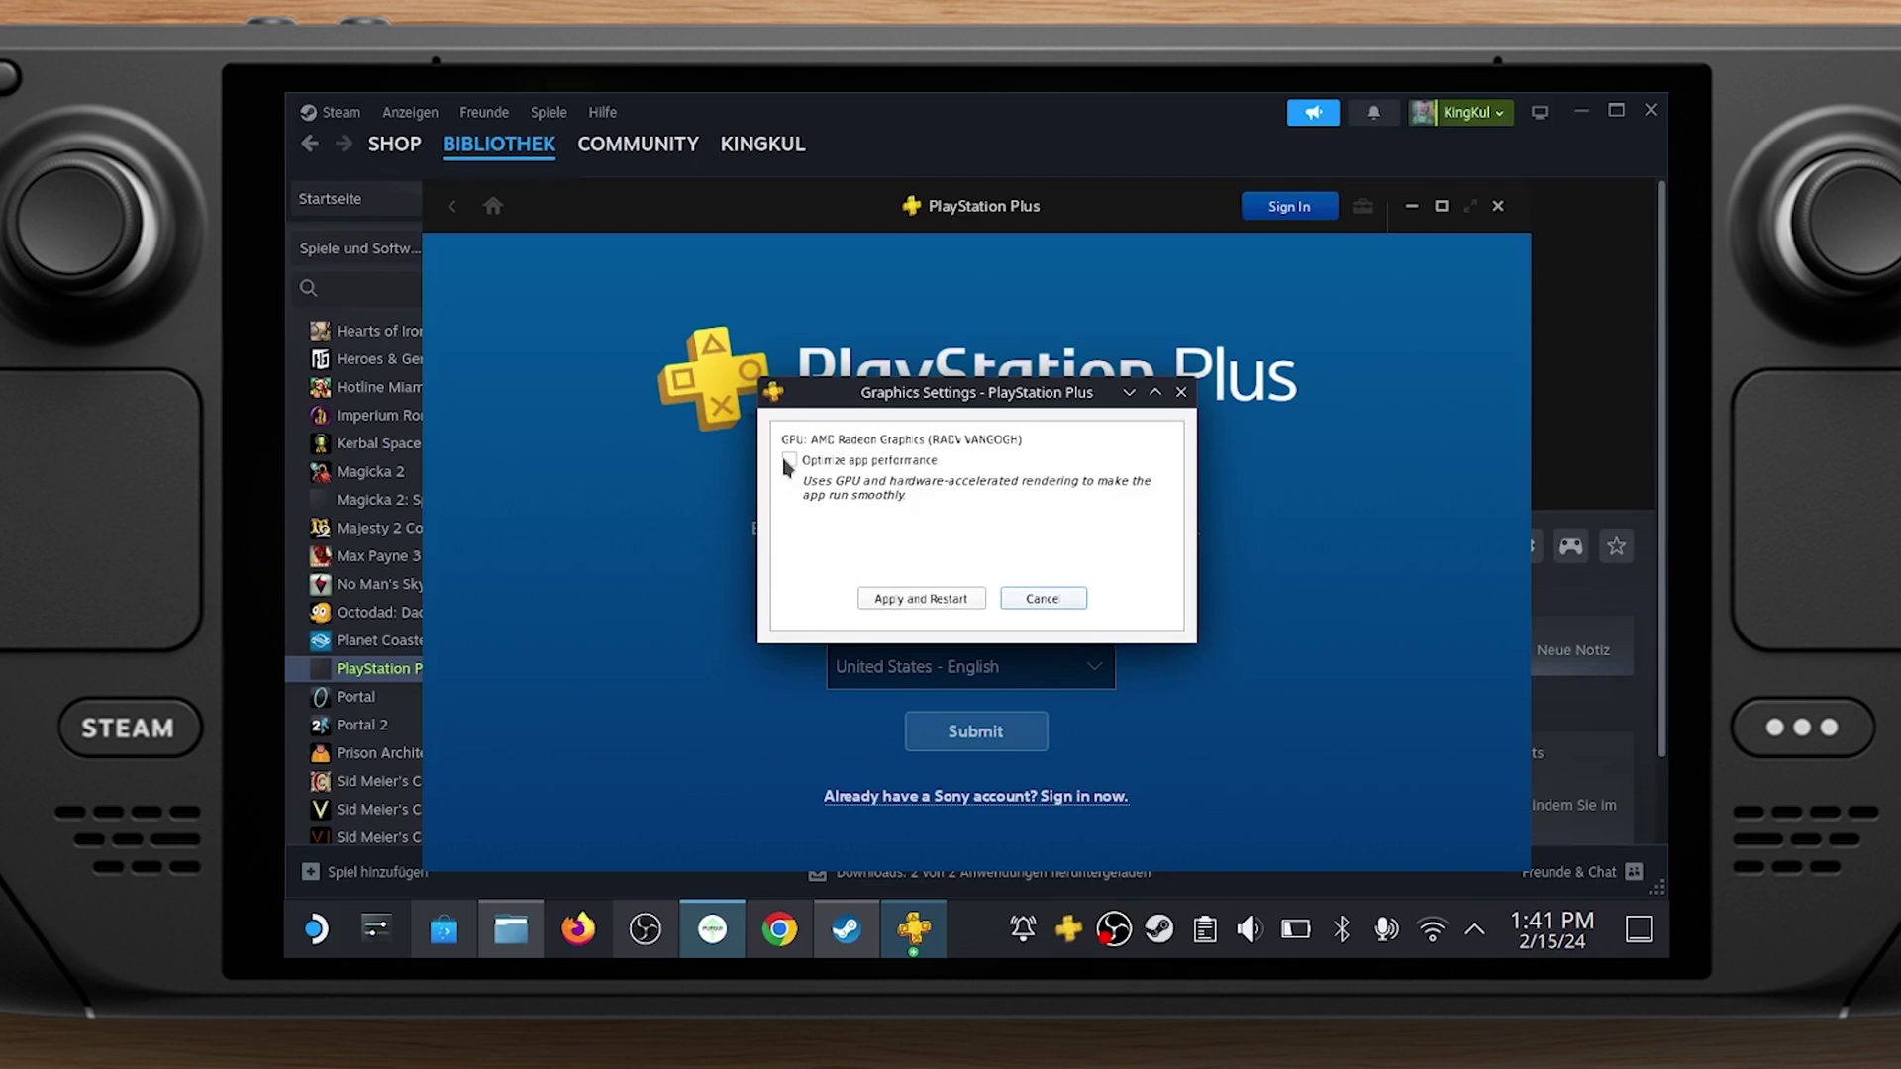
left_click(910, 600)
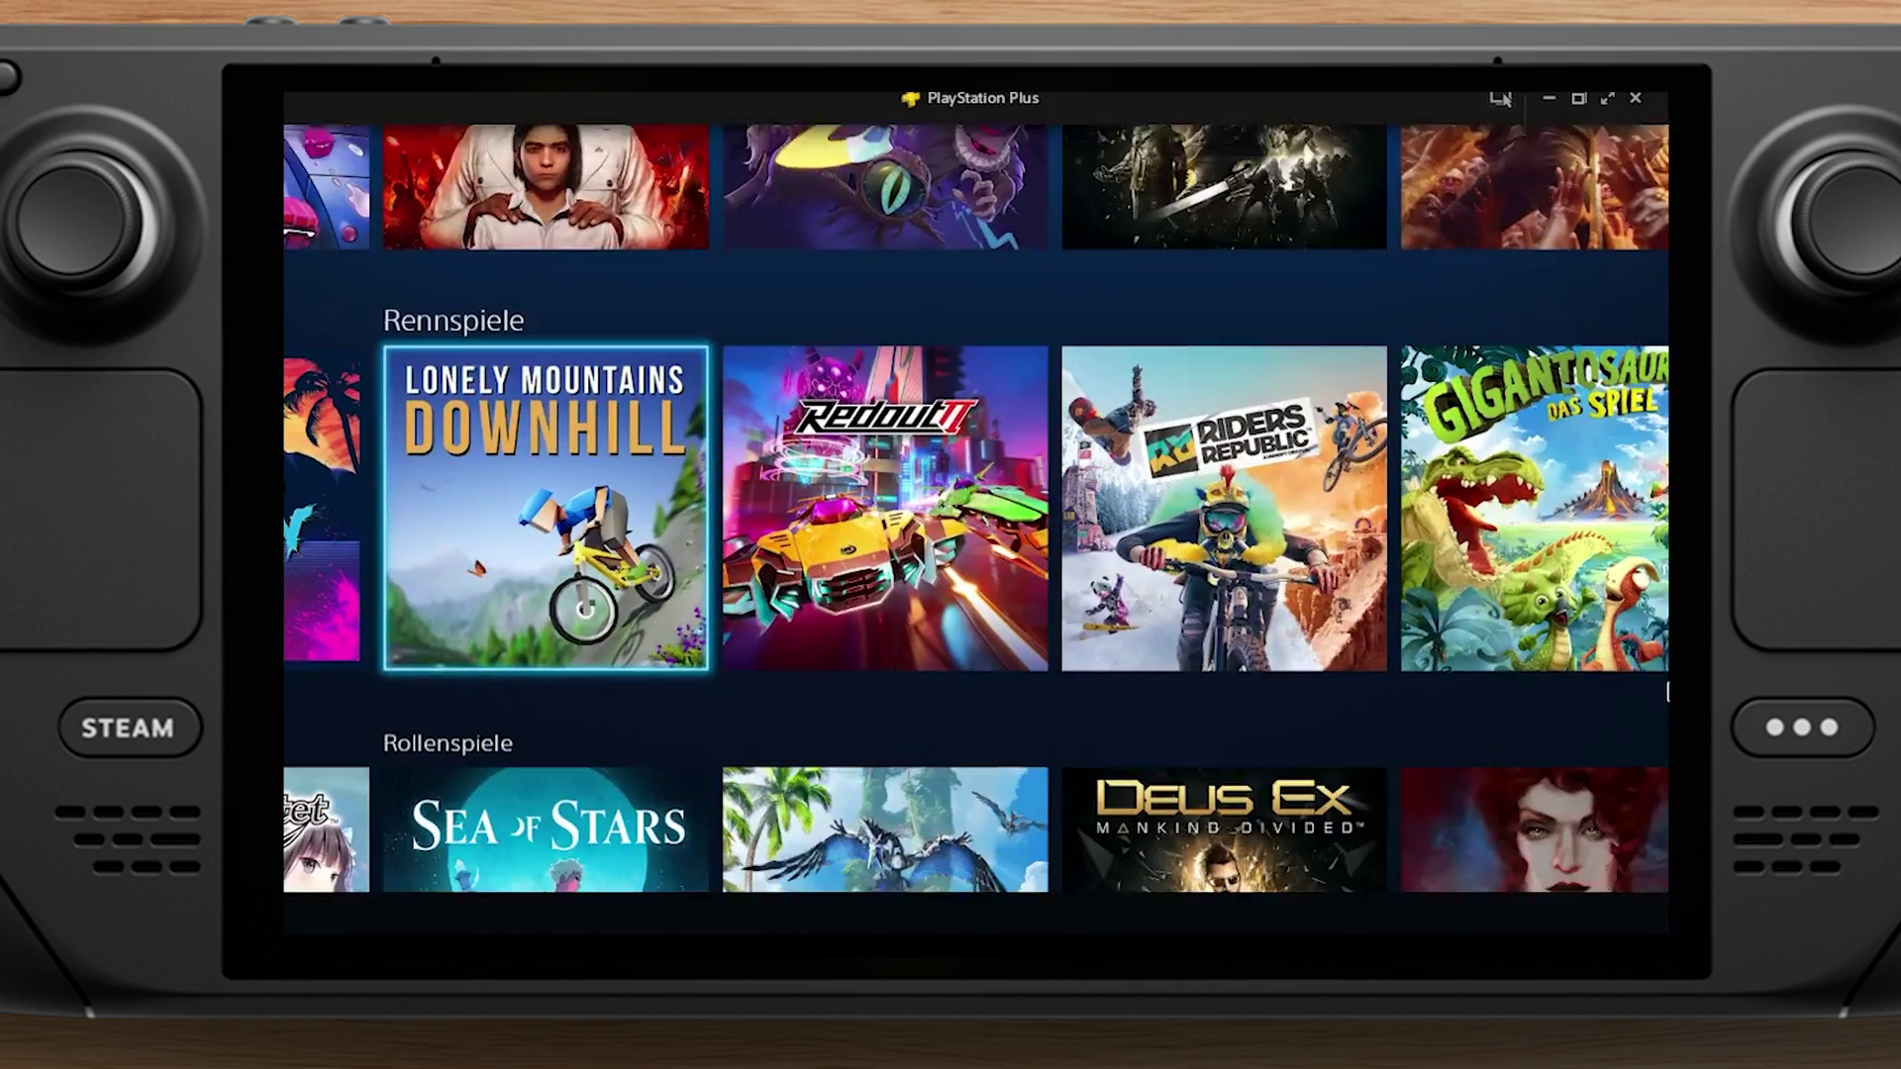
Open Far Cry 6 from the row above Rennspiele in the game catalogue
key("Up")
key("Return")
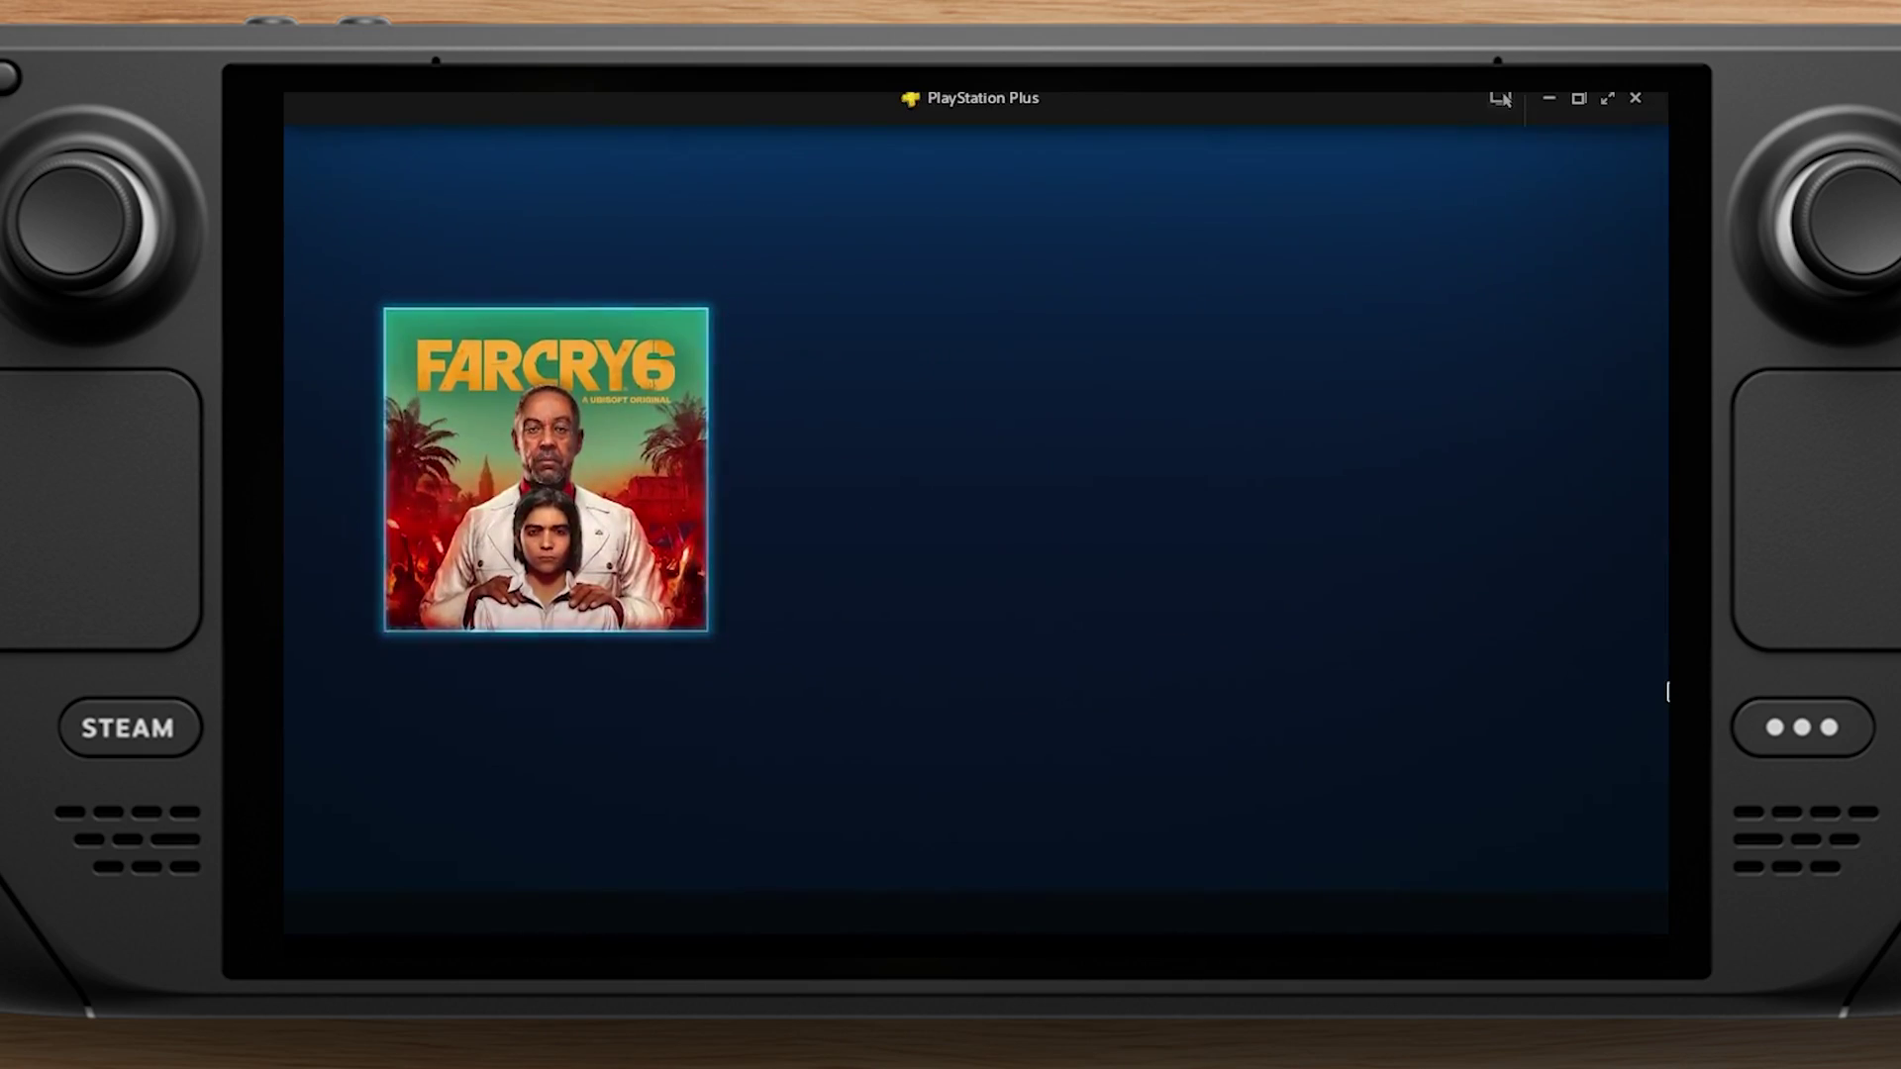